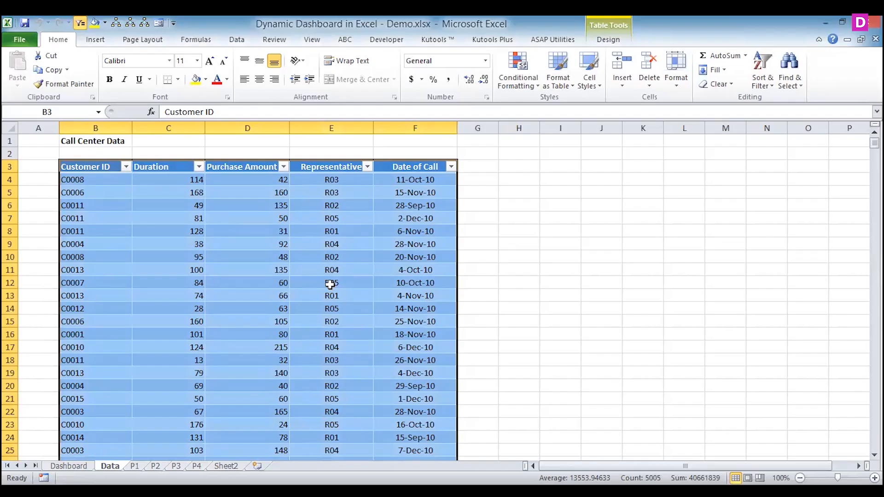
- Copy the call center data table and paste it at A1 of a new blank workbook
key(ctrl+c)
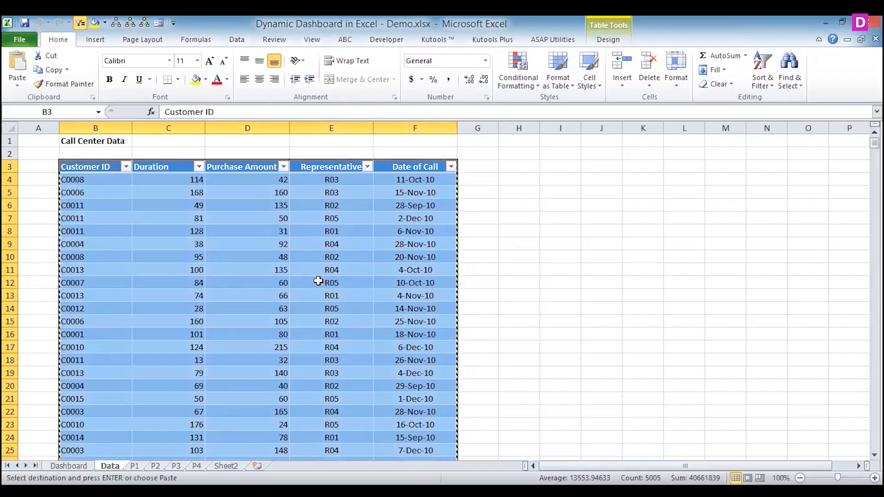
click(14, 40)
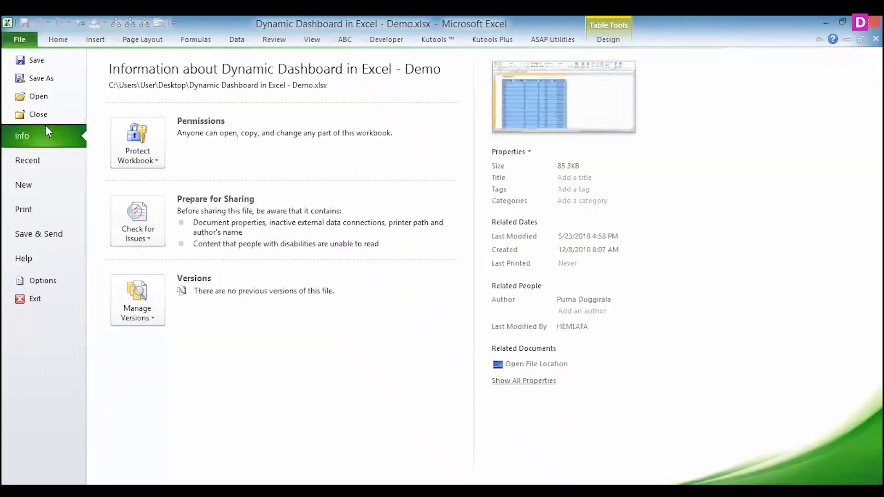
click(21, 184)
double_click(132, 140)
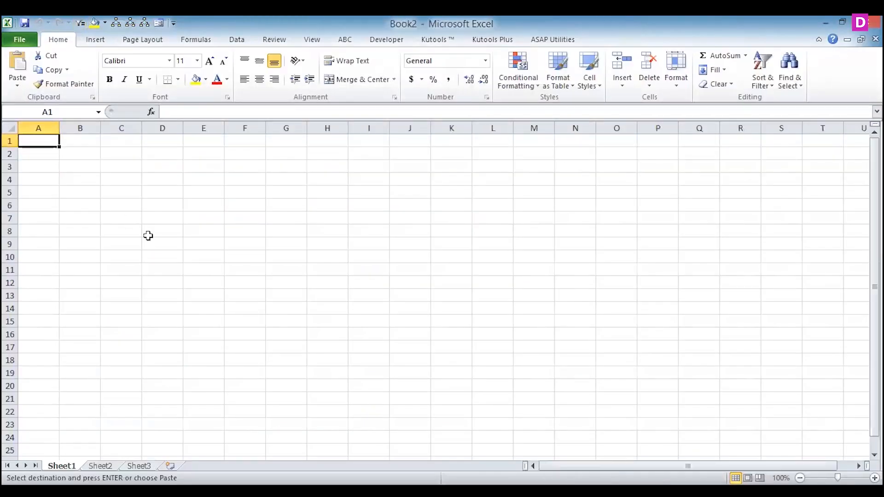
key(ctrl+v)
- Fit the widths of columns A through E to their contents in the pasted table
drag(222, 126, 223, 126)
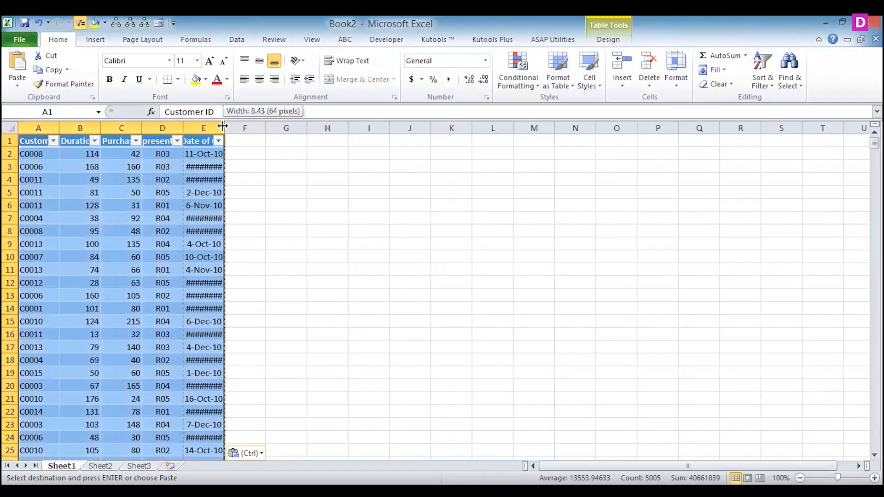
double_click(223, 127)
double_click(183, 126)
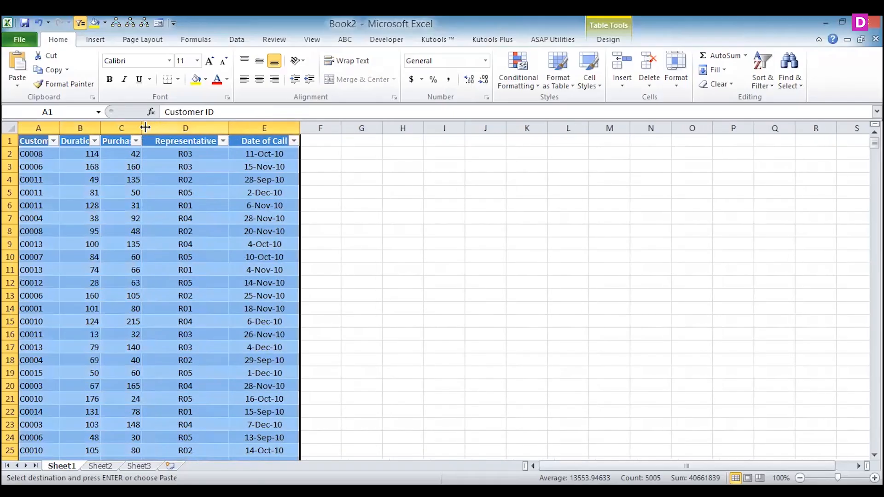
double_click(142, 126)
double_click(100, 126)
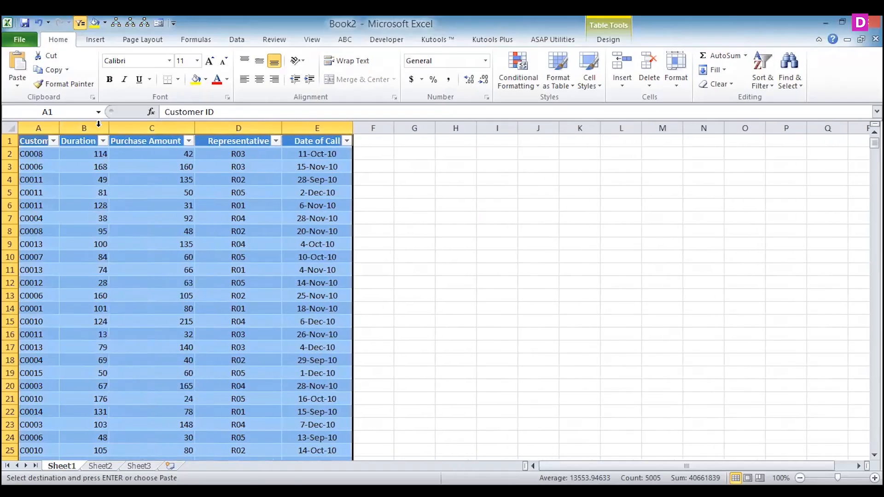
double_click(58, 126)
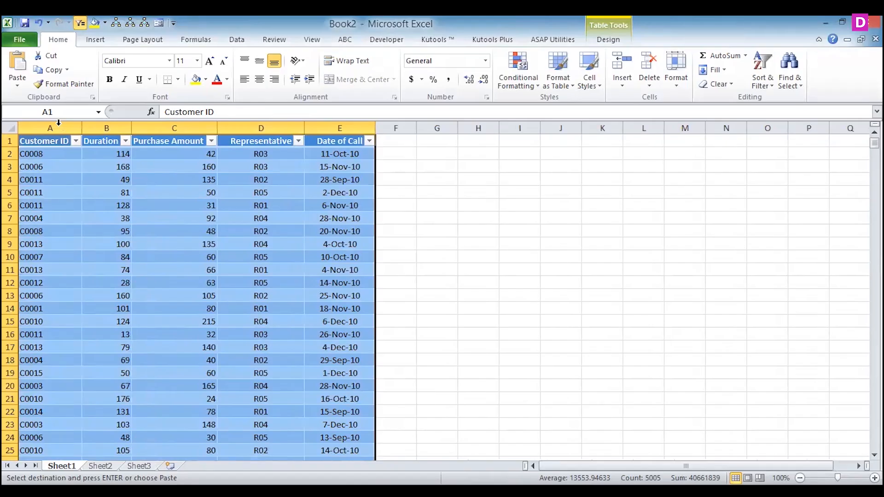
drag(43, 178, 316, 206)
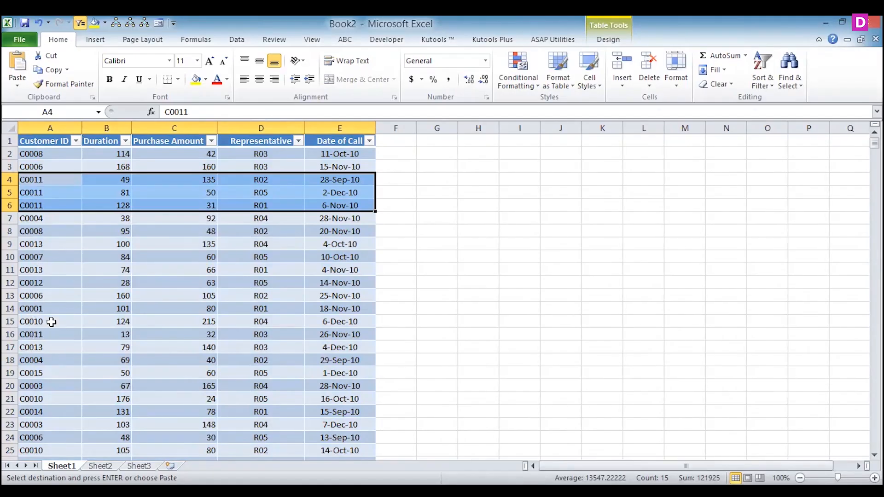
click(35, 310)
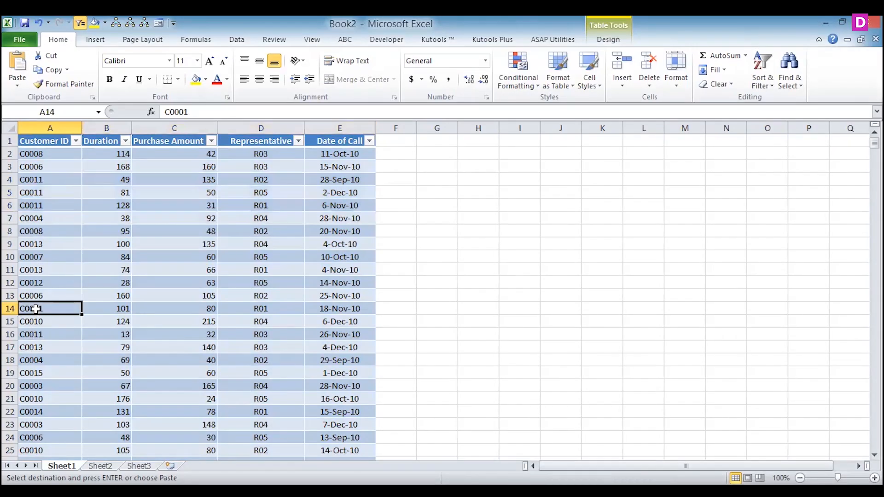
key(Right)
key(Right)
key(Right)
key(Right)
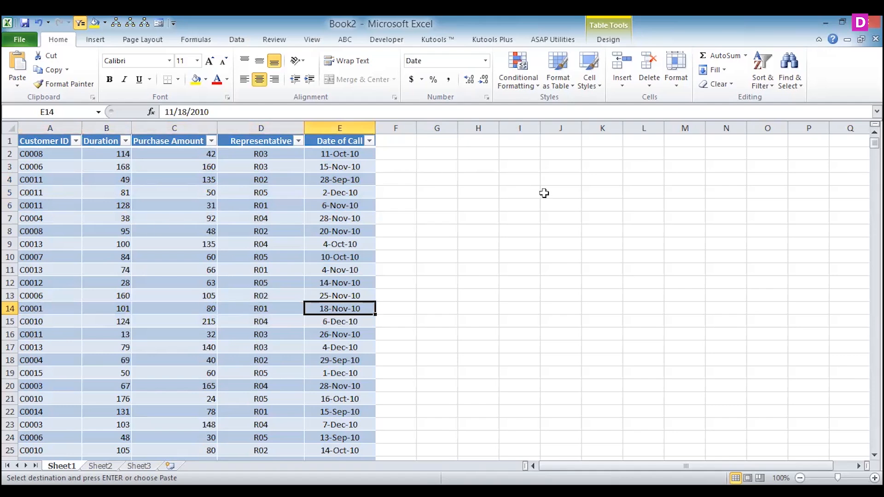
- Enter the numbers 1, 2, 3 and 4 down cells I5 to I8
click(520, 193)
text(1)
key(Return)
text(2)
key(Return)
text(3)
key(Return)
text(4)
key(Return)
- Widen column J beside the numbered list to make room for text starting at J5
key(Up)
key(Up)
key(Up)
key(Up)
key(Right)
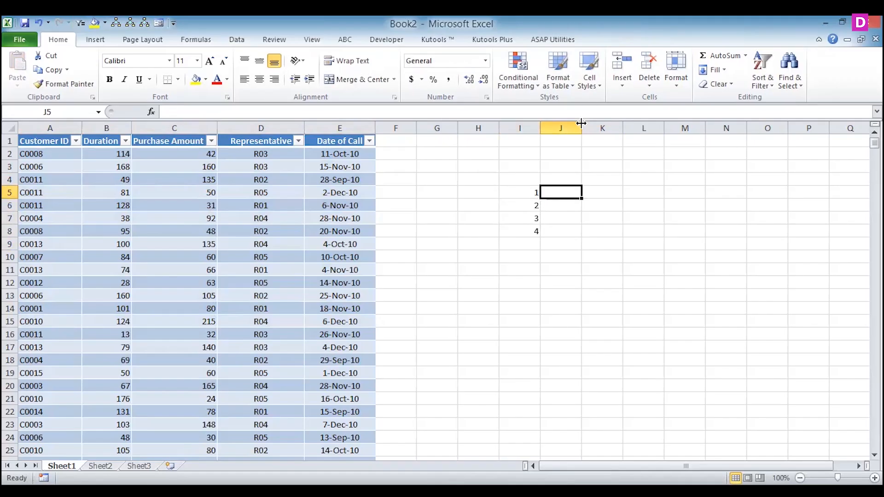
drag(582, 128, 647, 144)
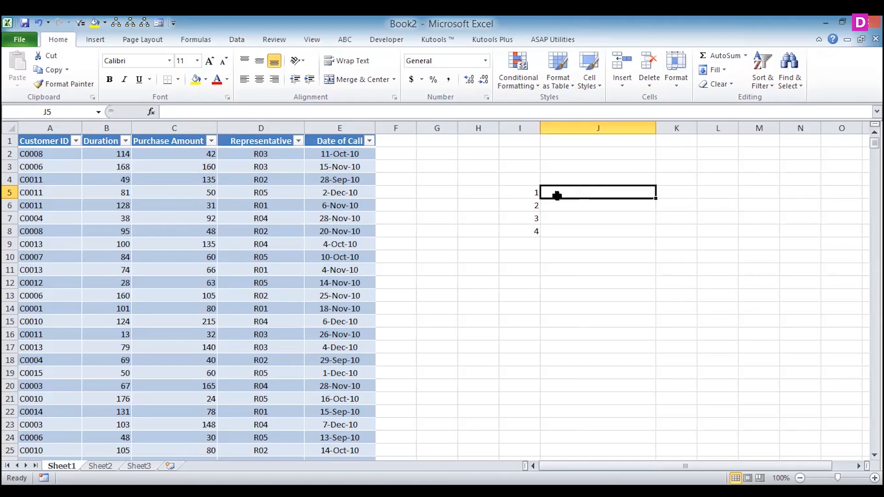
key(Down)
key(Down)
key(Down)
key(Up)
key(Up)
key(Up)
key(Up)
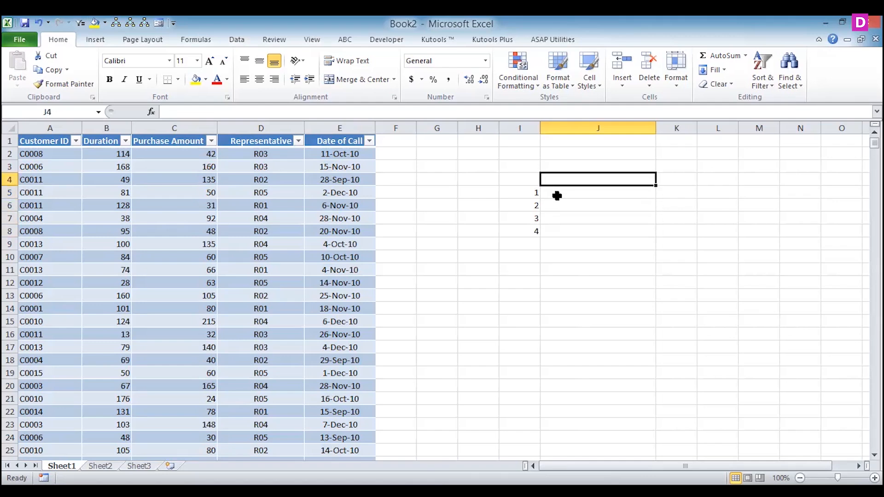
key(Down)
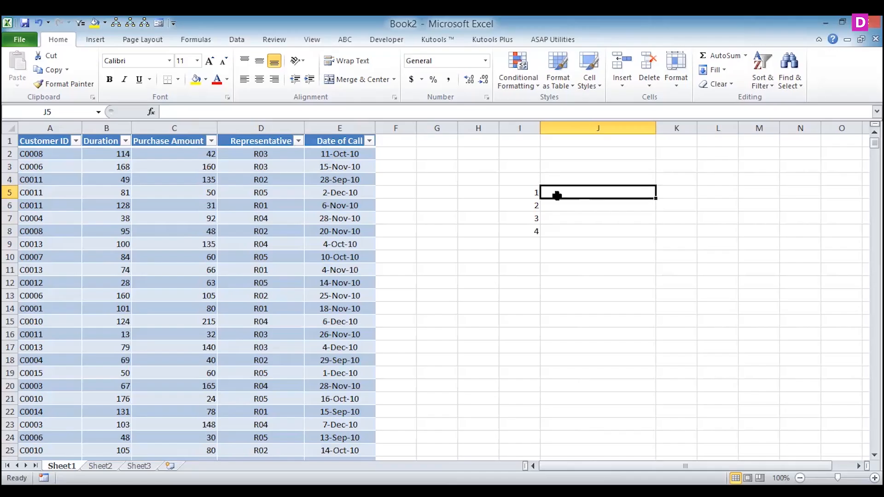
- Enter "customer wise report is created" in J5 beside number 1
text(custo)
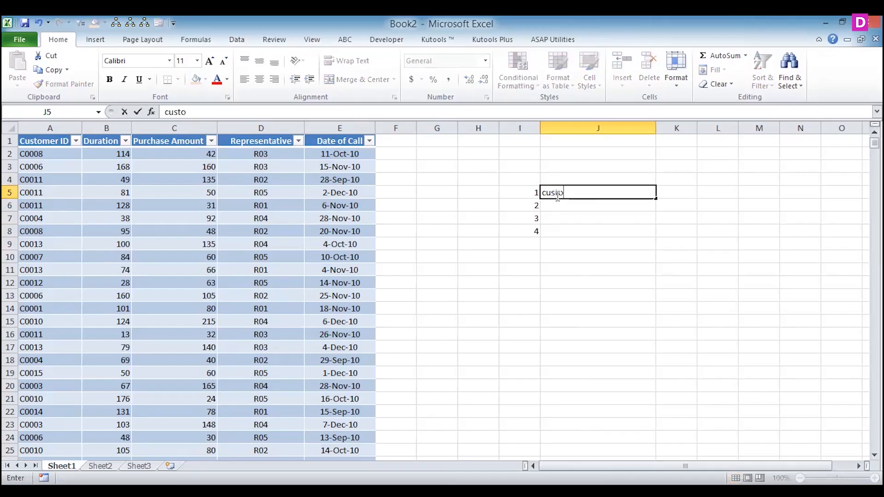
text(mer wise r)
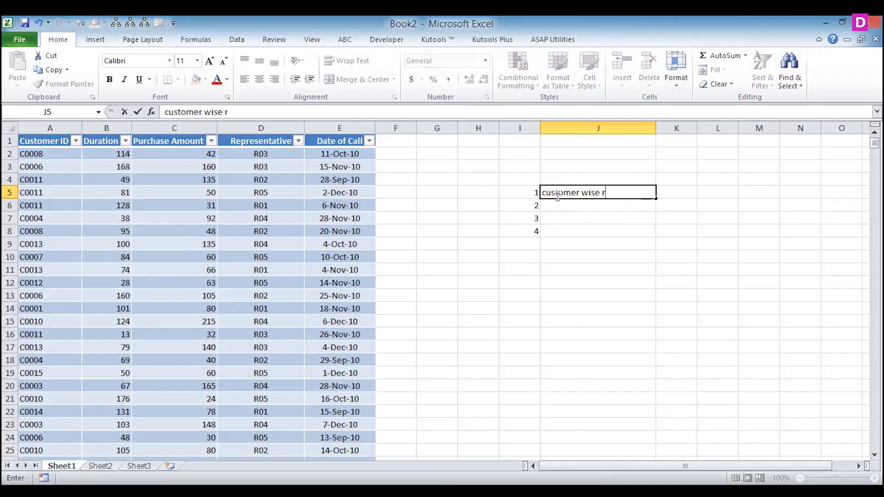
text(eport is created)
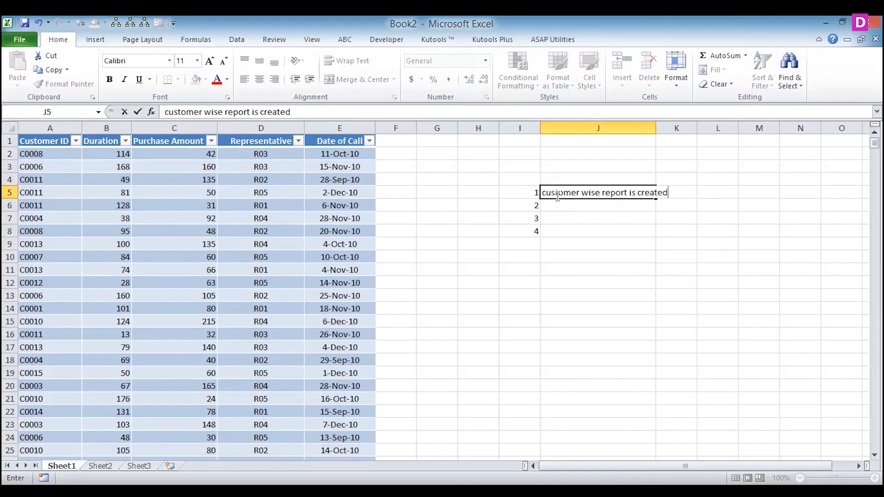
key(Return)
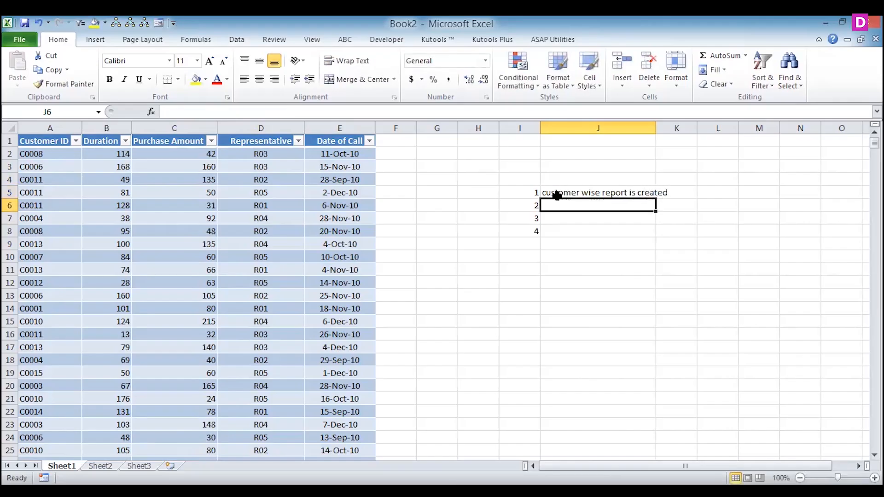
- Append "(customer wise purchase amount is created" to the text in J5 and fit column J's width to it
click(557, 195)
click(318, 114)
text((c)
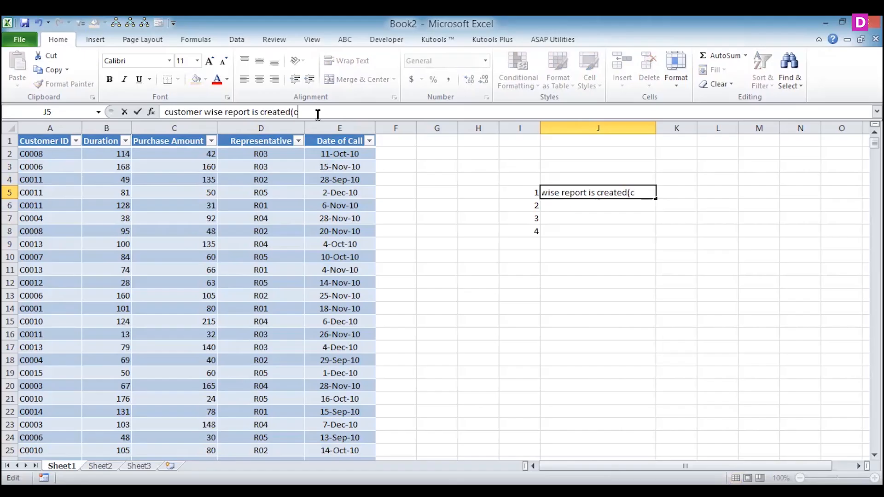
text(ustomer wi)
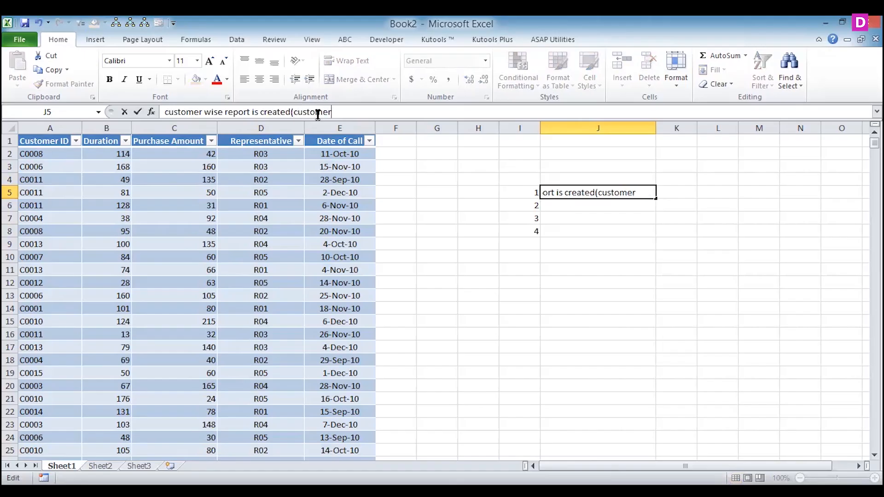
text(se p)
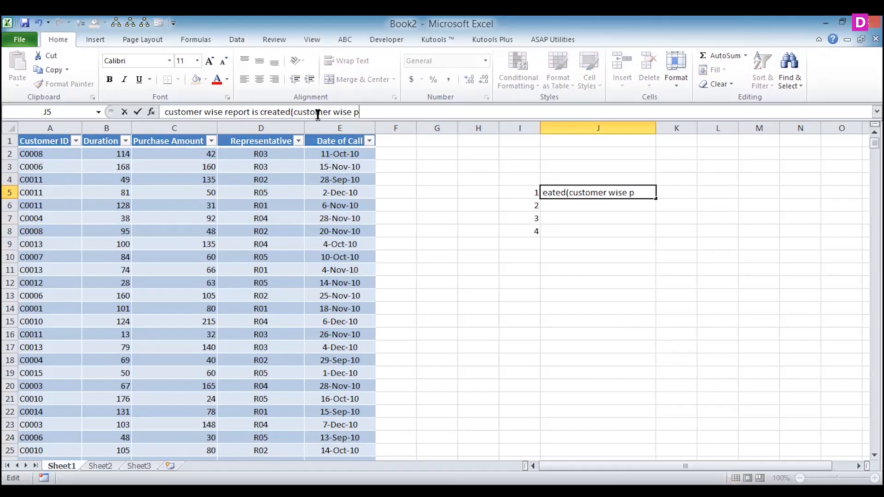
text(urchase )
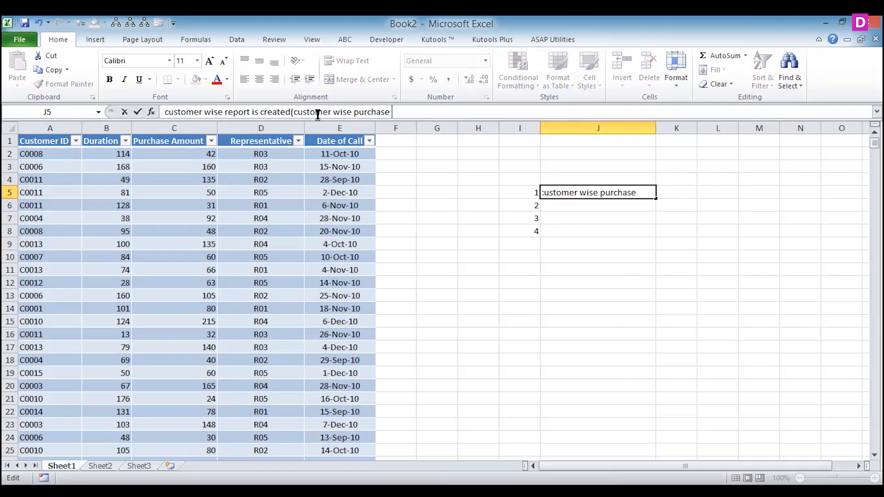
text(amou)
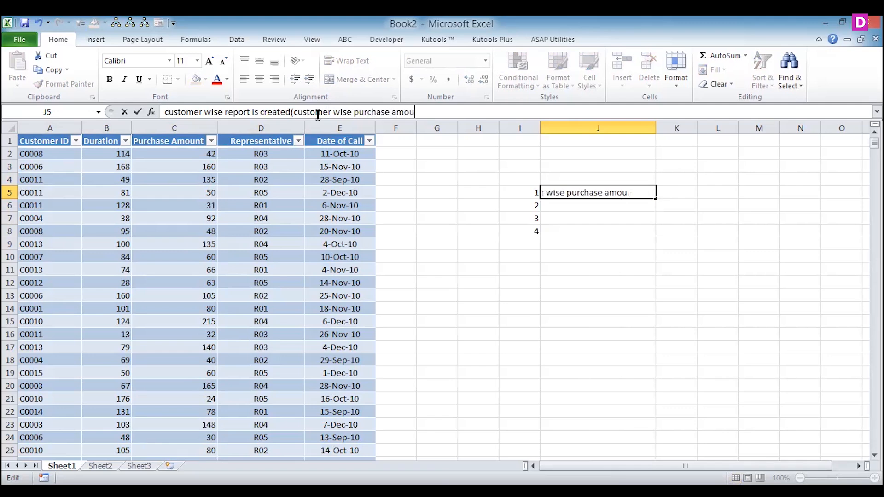
text(nt is created)
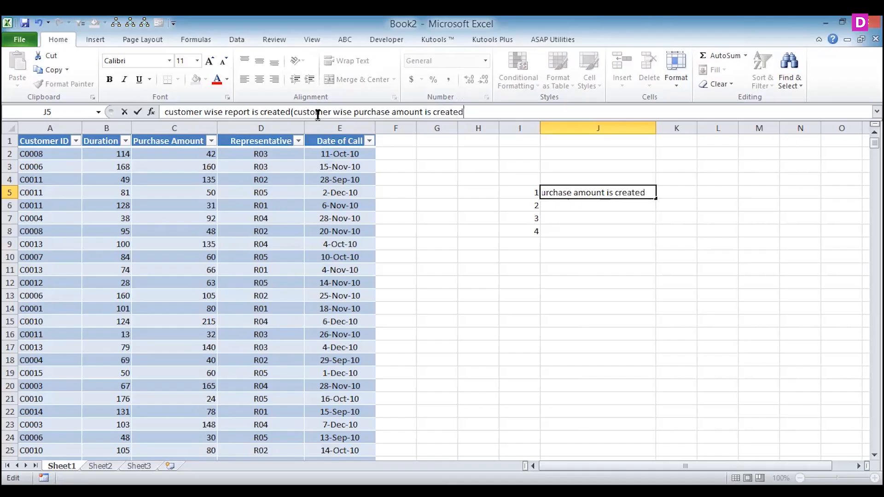
key(Return)
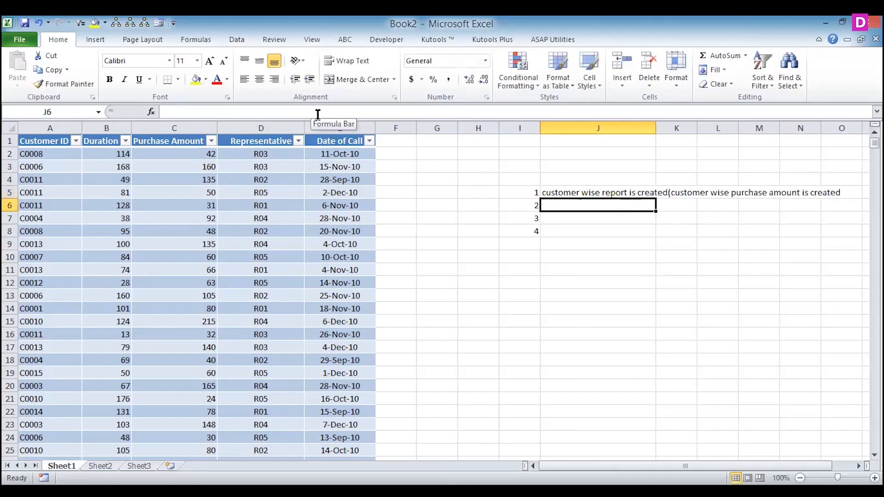
double_click(655, 127)
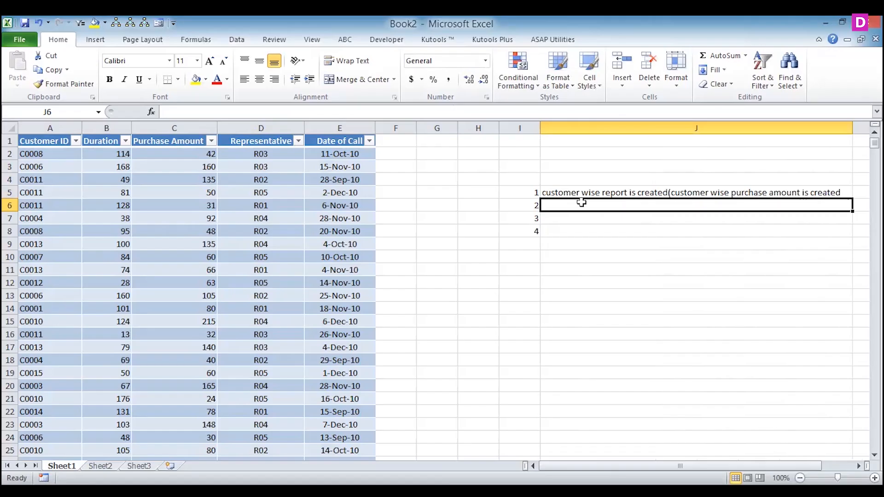
- Enter "month wise create pivot table" in J6 beside number 2
text(month wise create pivot table)
key(Return)
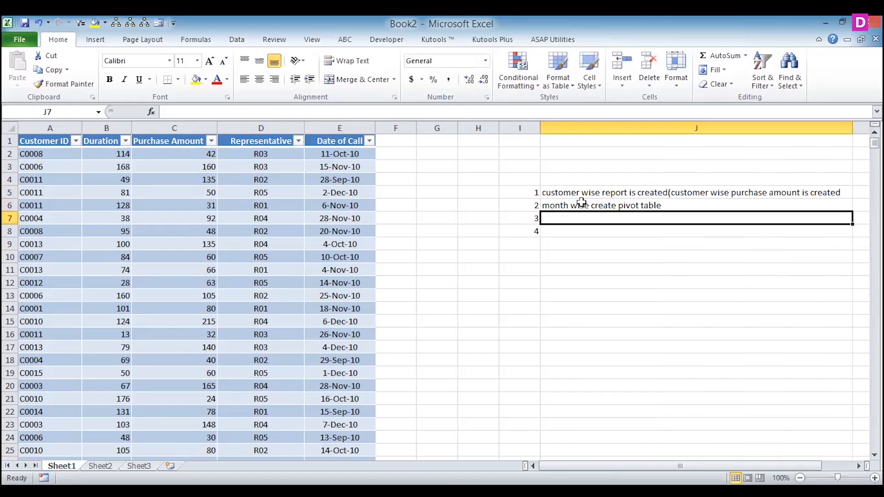
- Enter "range wise create pivot table" in J7 beside number 3
text(ra)
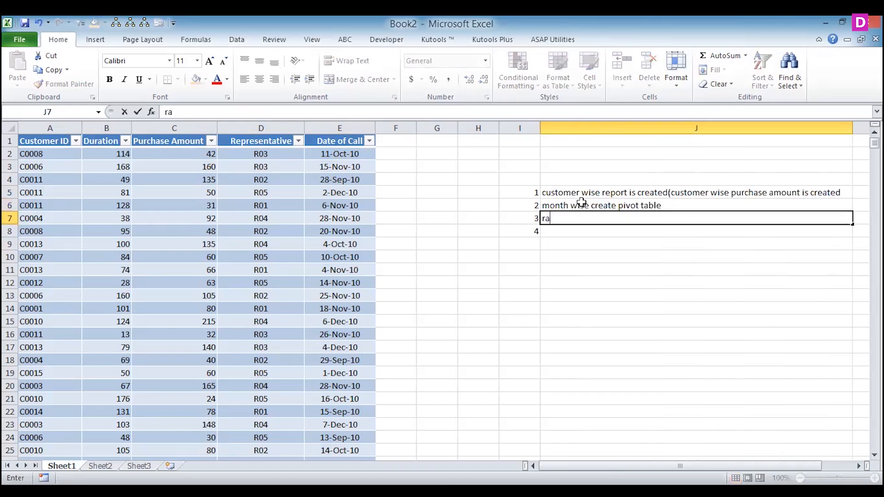
text(nge wise)
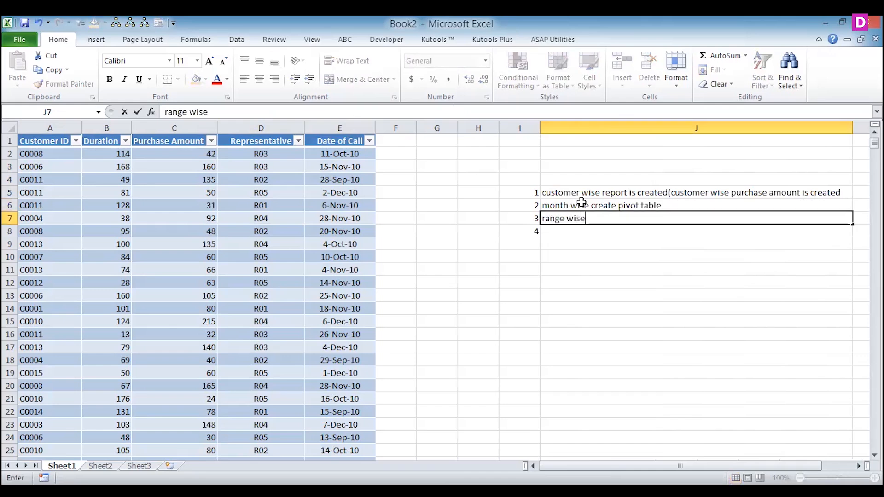
text( create pivot )
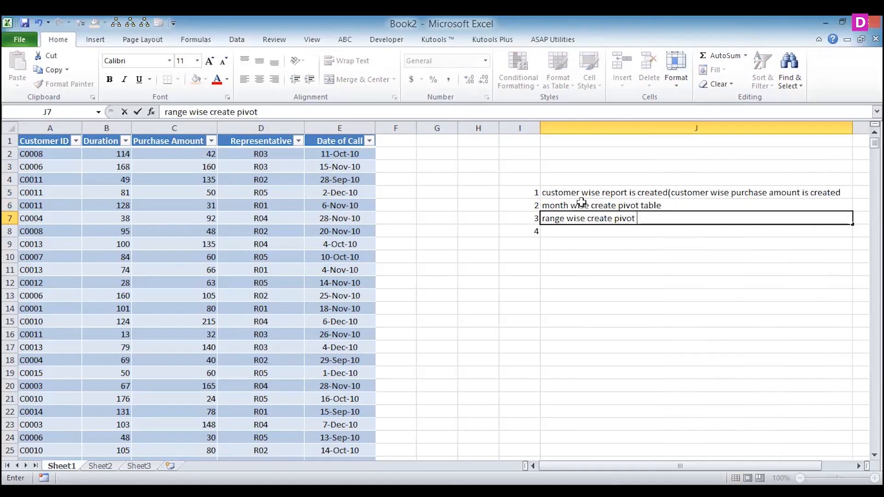
text(table)
key(Return)
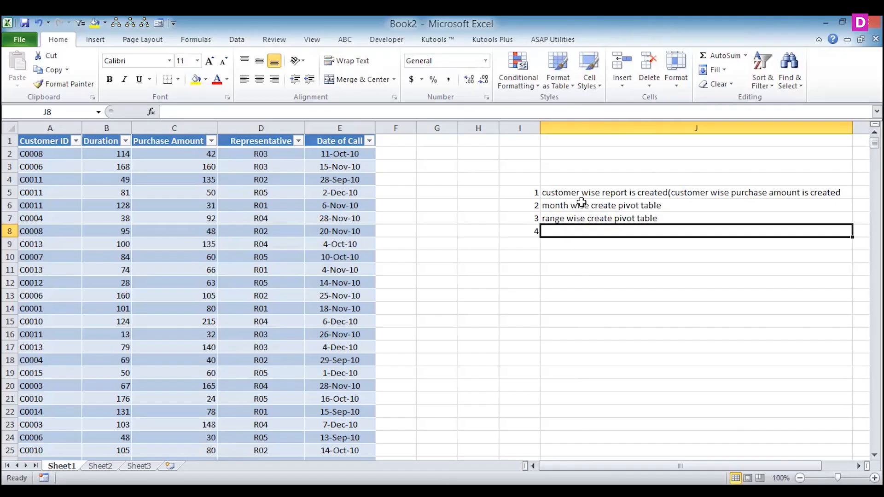
- Enter "repratative wise create pivot table" in J8 beside number 4
text(reo)
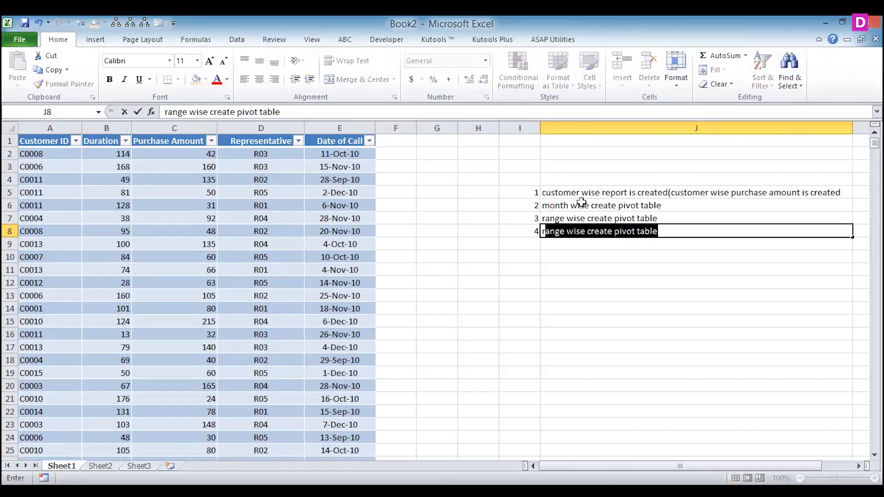
key(BackSpace)
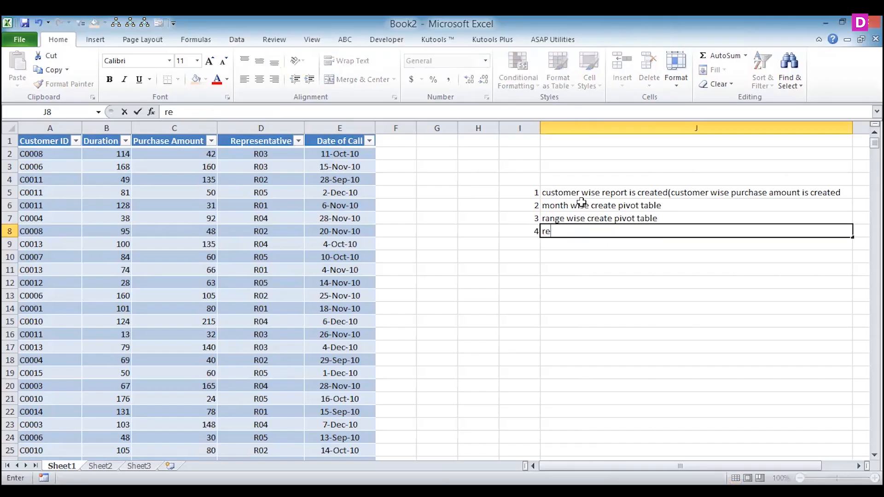
text(pratative wise create pivot table)
key(Return)
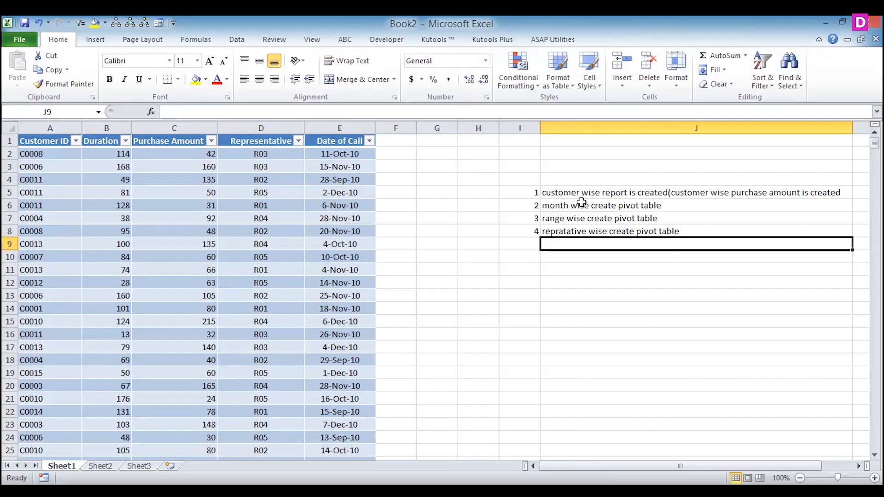
- Append "(0-30,30-60,60-90,>90 ange)" to the range wise entry in J7
double_click(676, 216)
text(()
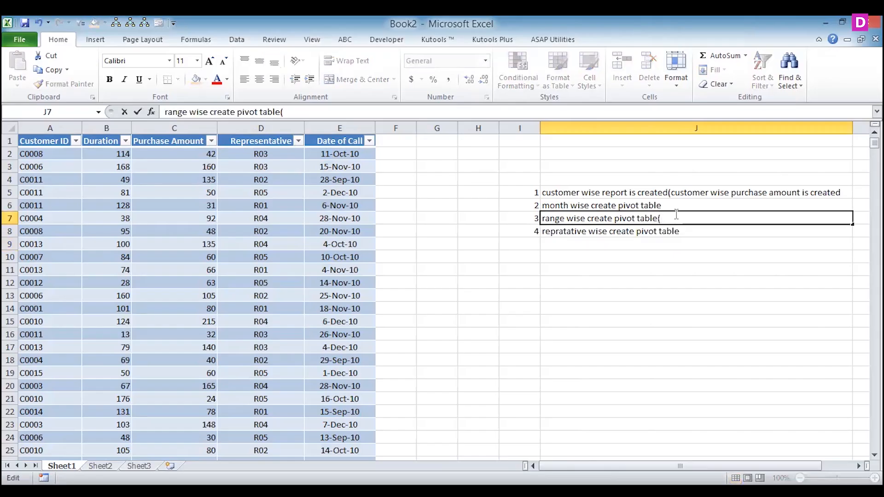
text(0-30,30-60)
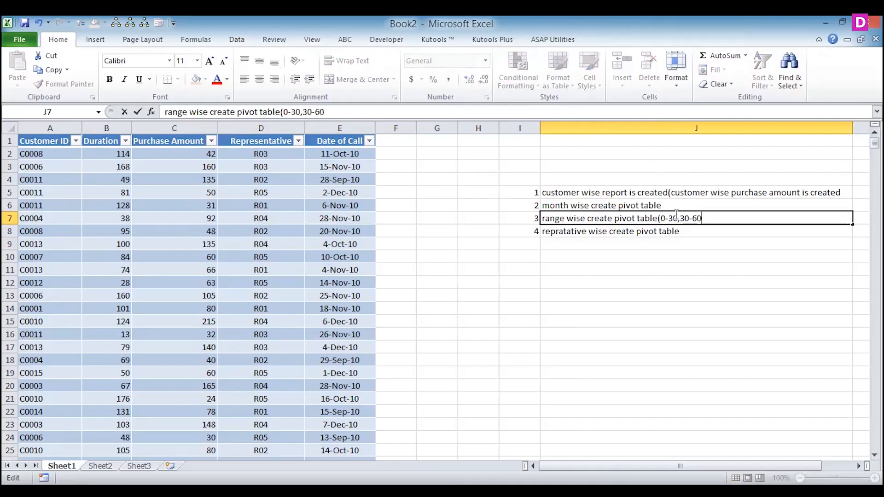
text(,60-90,>90 a)
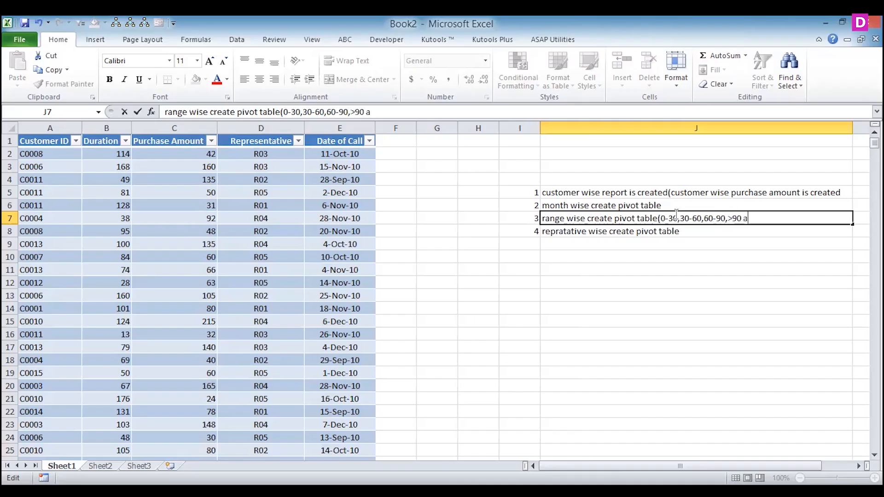
text(nge))
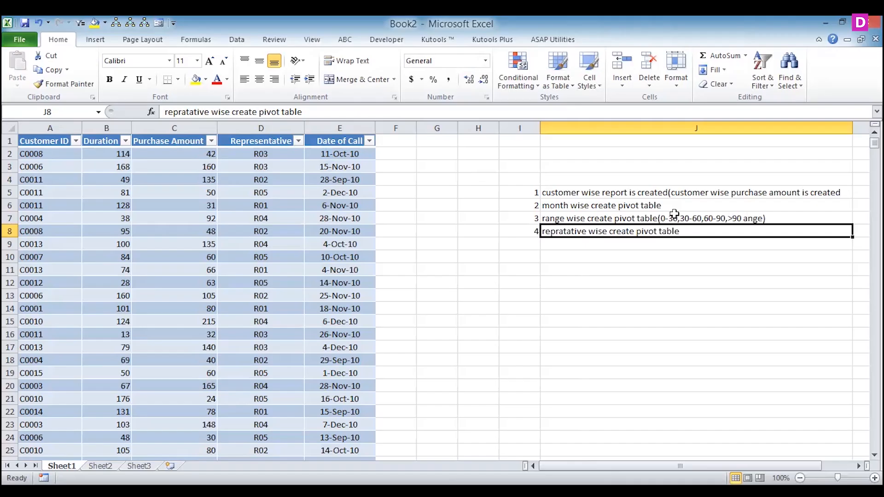
- Add the closing parenthesis to the customer wise report text in J5
double_click(840, 189)
text())
key(Return)
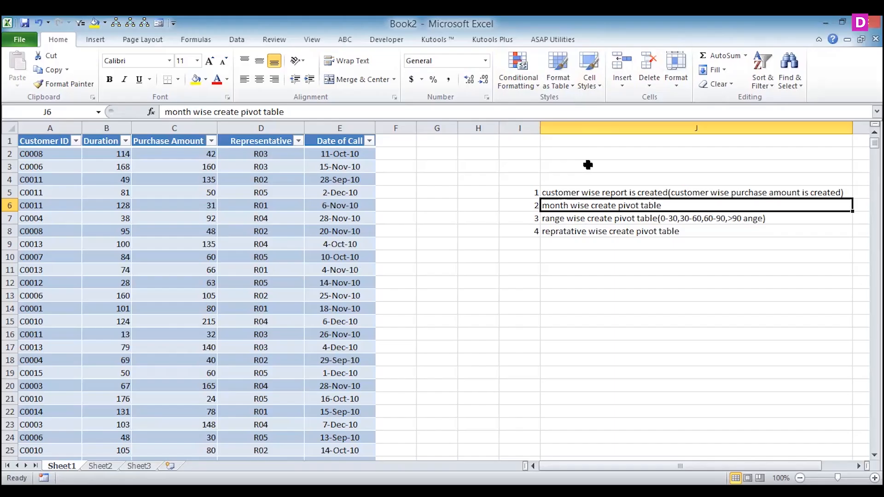
click(588, 165)
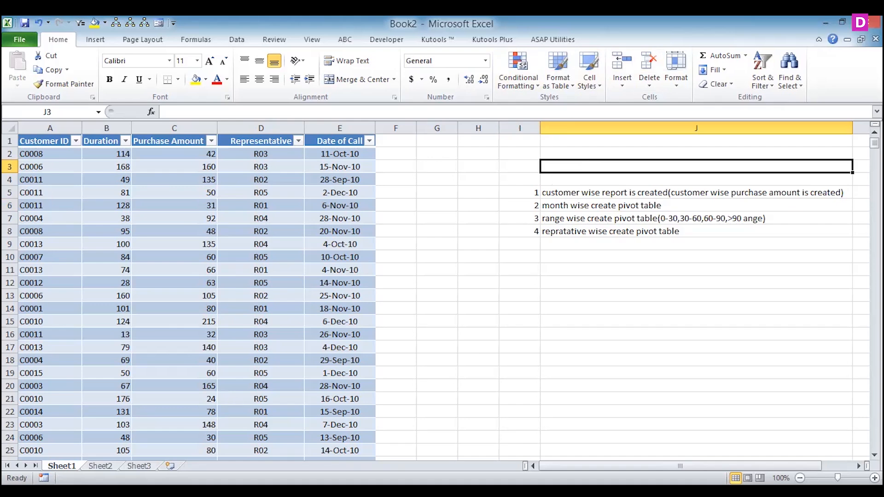
- Insert a pivot table at cell A1 of Sheet2, using Table2 on Sheet1 as its source
key(ctrl+Page_Down)
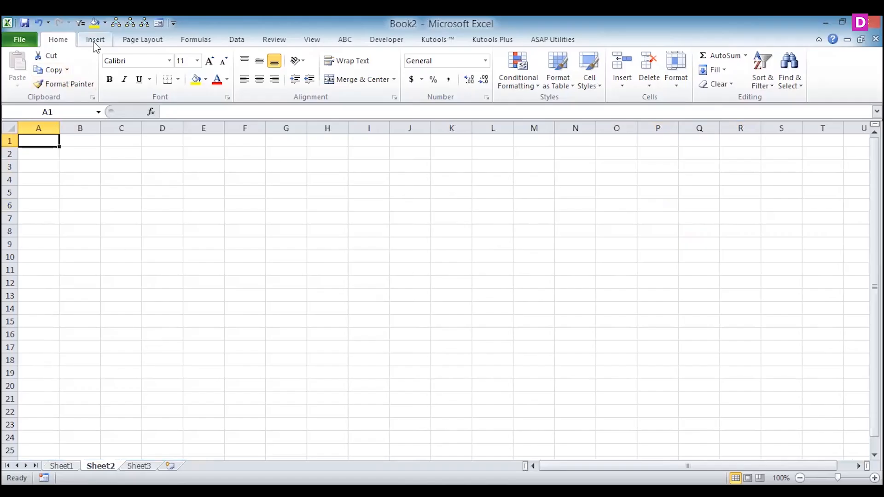
click(95, 44)
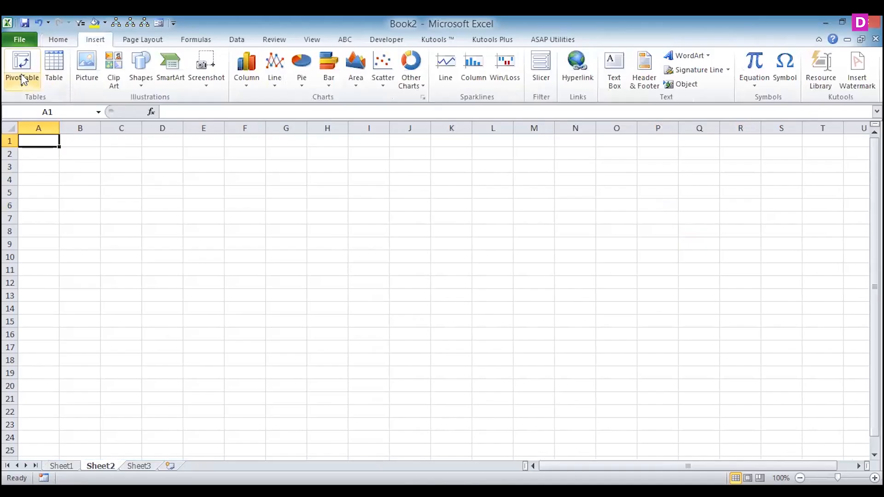
click(23, 79)
click(30, 101)
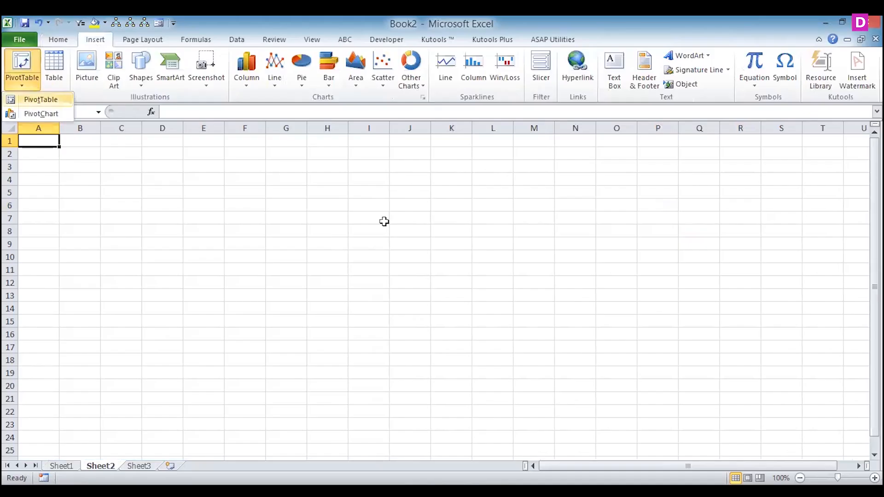
click(642, 232)
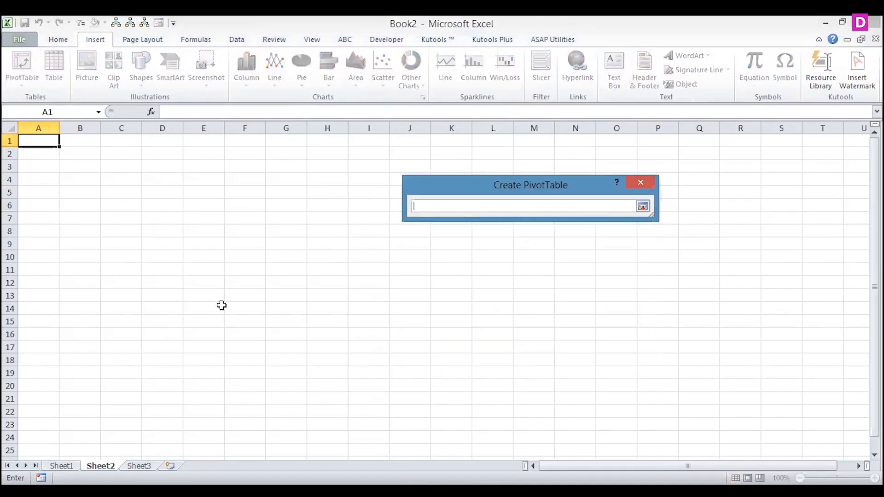
click(62, 466)
drag(37, 139, 39, 154)
drag(230, 199, 348, 288)
key(ctrl+shift+Down)
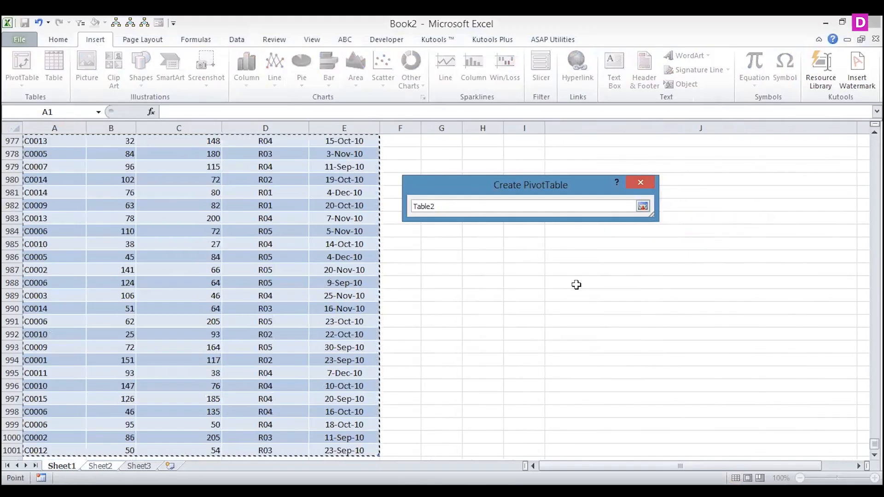
click(647, 209)
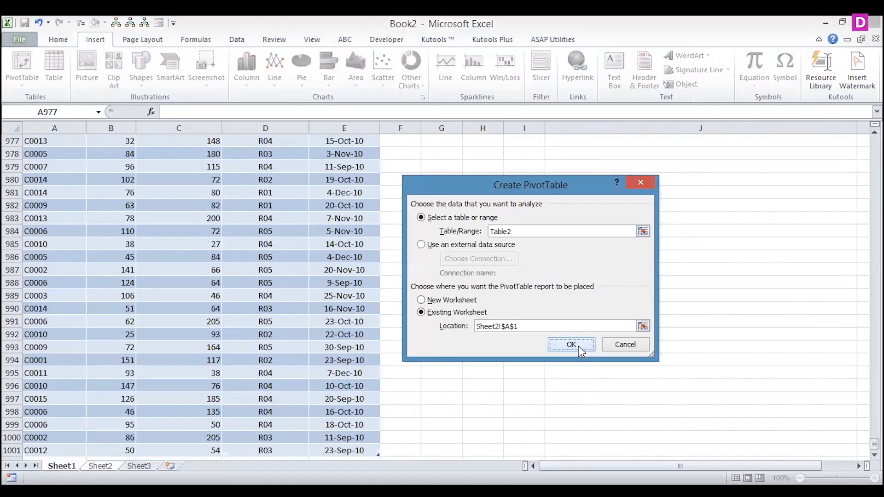
click(571, 344)
- Set Customer ID as the pivot table's row labels with Purchase Amount as values, and rename its sheet p1
drag(752, 173, 762, 417)
drag(778, 196, 842, 412)
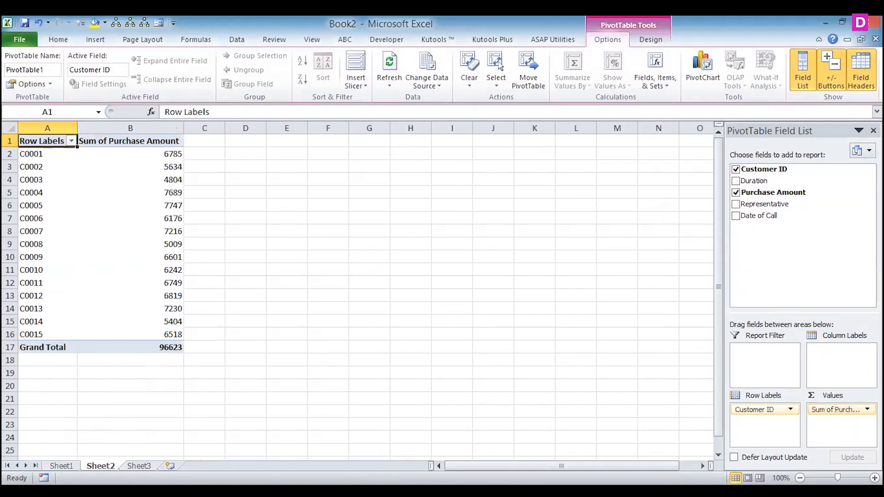
right_click(100, 466)
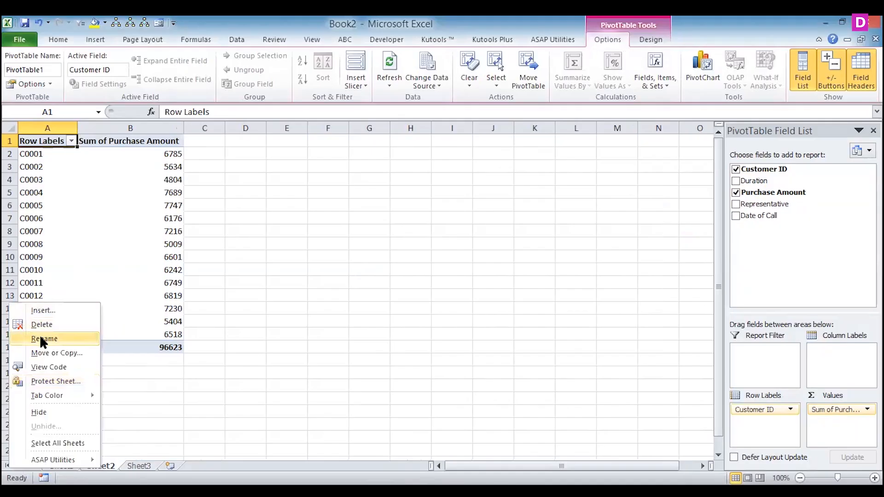
click(41, 339)
text(p1)
click(133, 407)
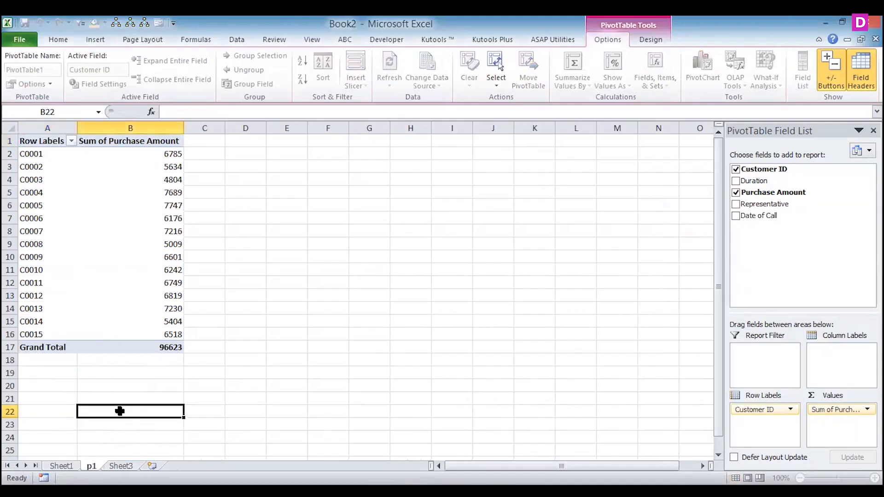
- Return to Sheet1 and insert a pivot table from Table2 on a new worksheet
key(ctrl+Page_Up)
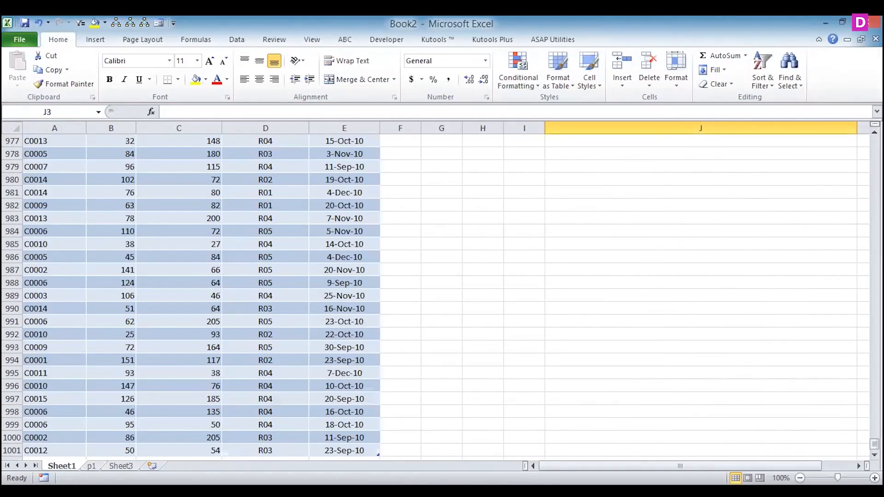
drag(874, 444, 874, 140)
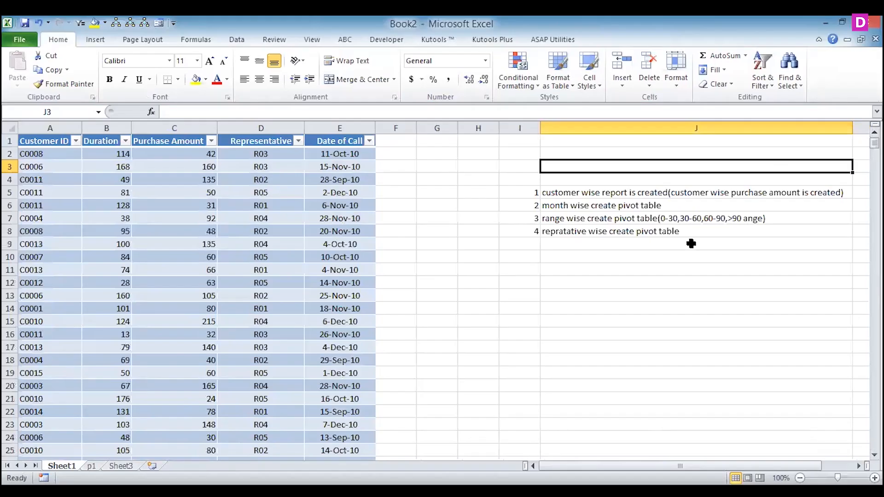
key(Down)
key(Down)
key(Down)
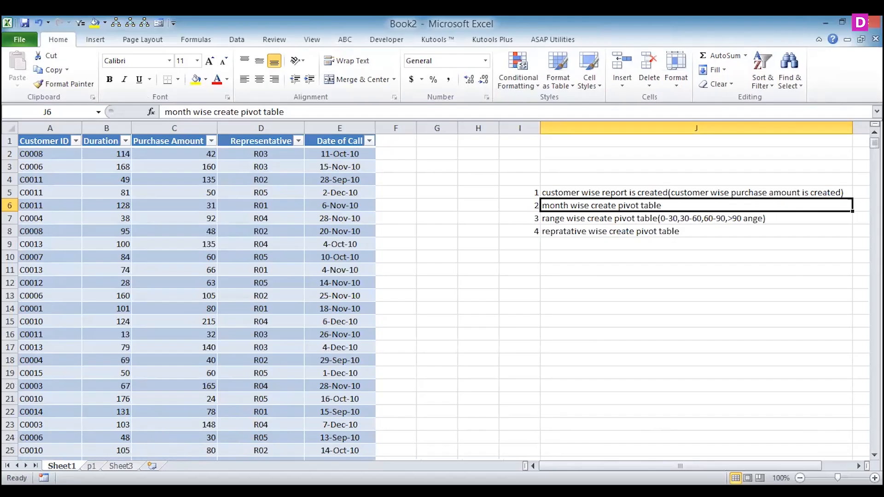
click(117, 465)
click(70, 465)
click(50, 141)
key(ctrl+shift+Right)
key(ctrl+shift+Down)
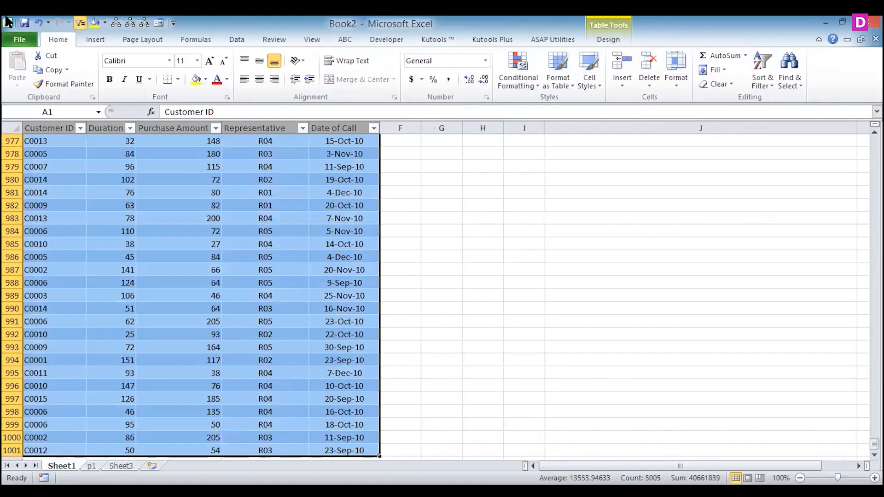
click(94, 39)
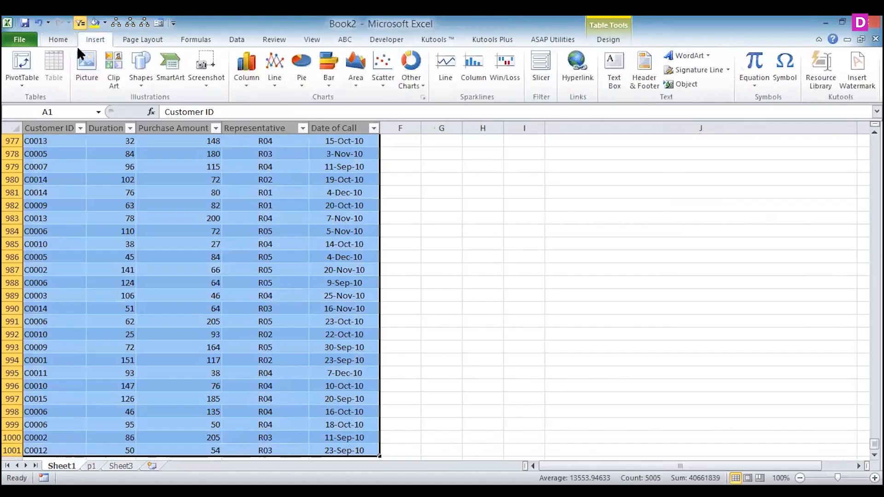
click(25, 54)
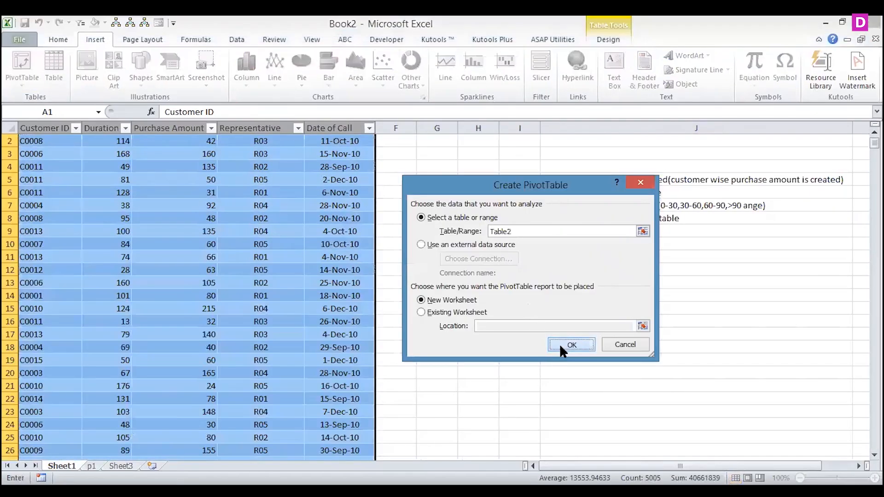
click(571, 345)
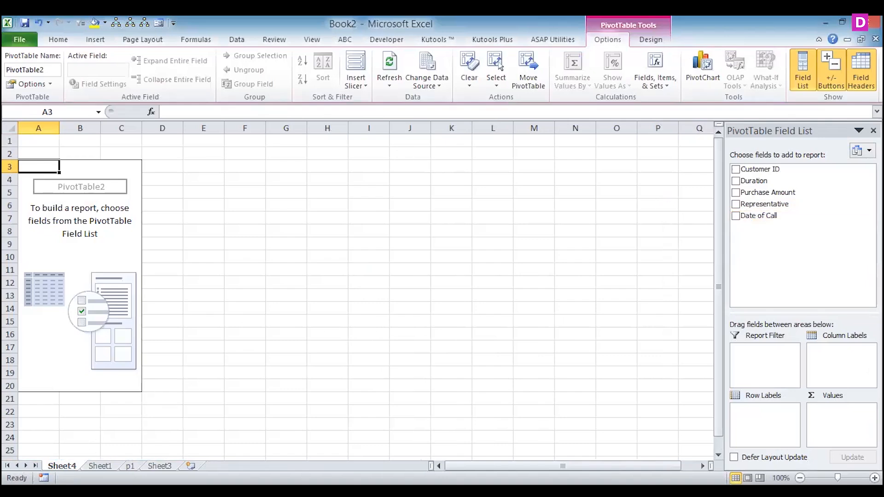
- Delete the new worksheet that holds the empty pivot table
right_click(62, 465)
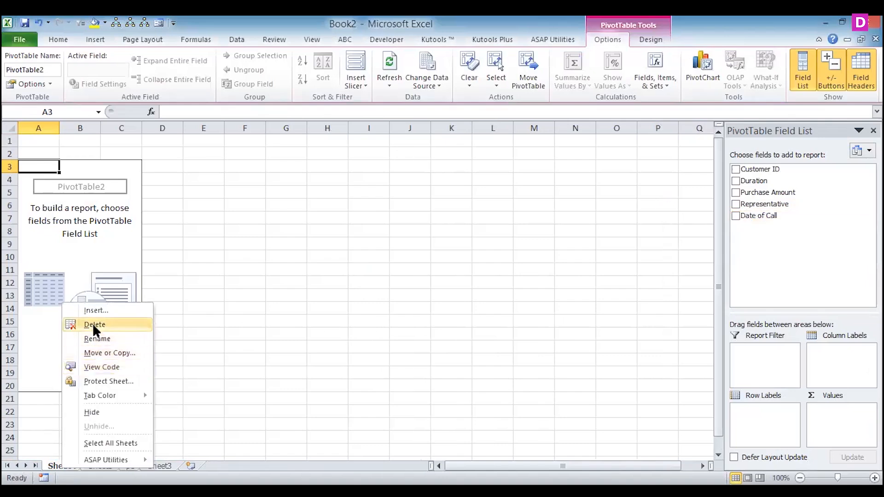
click(94, 324)
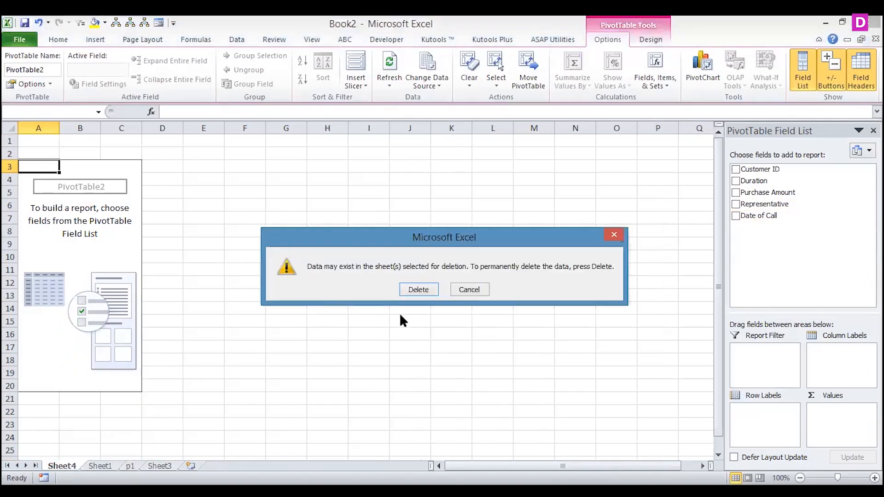
click(417, 290)
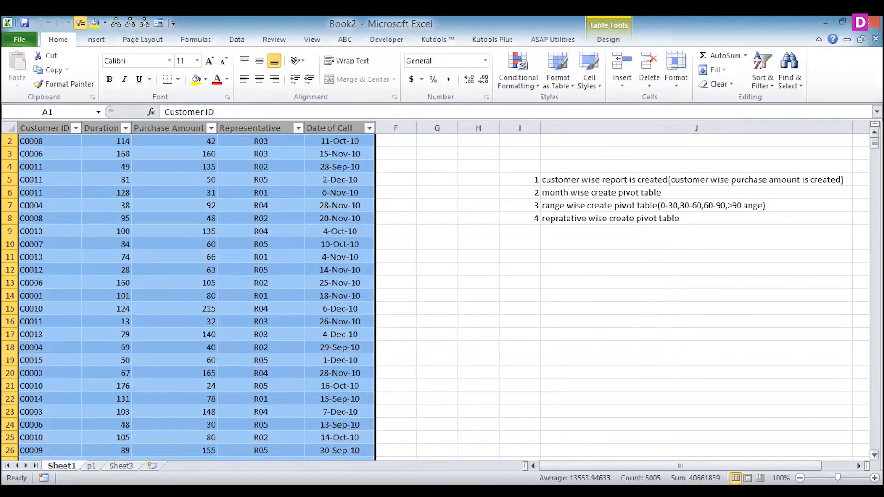
- Add a column headed "month" in F1, beside Date of Call on Sheet1
drag(874, 143, 874, 136)
click(396, 141)
text(month)
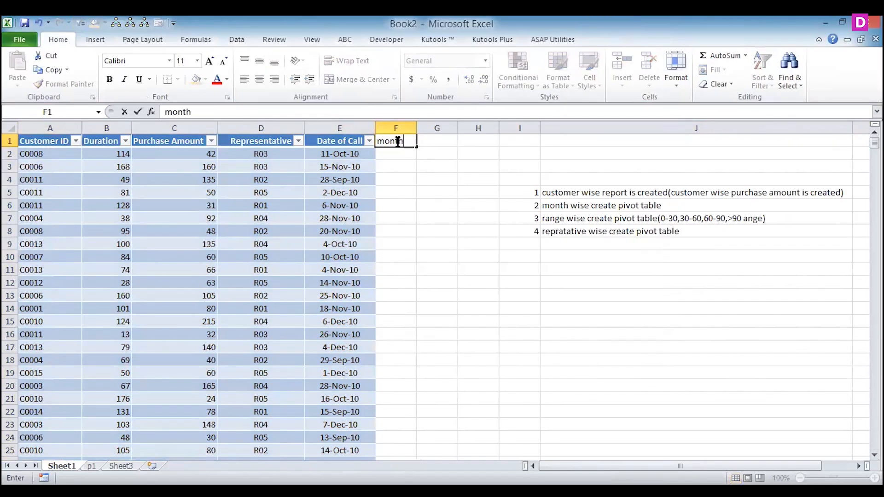
key(Return)
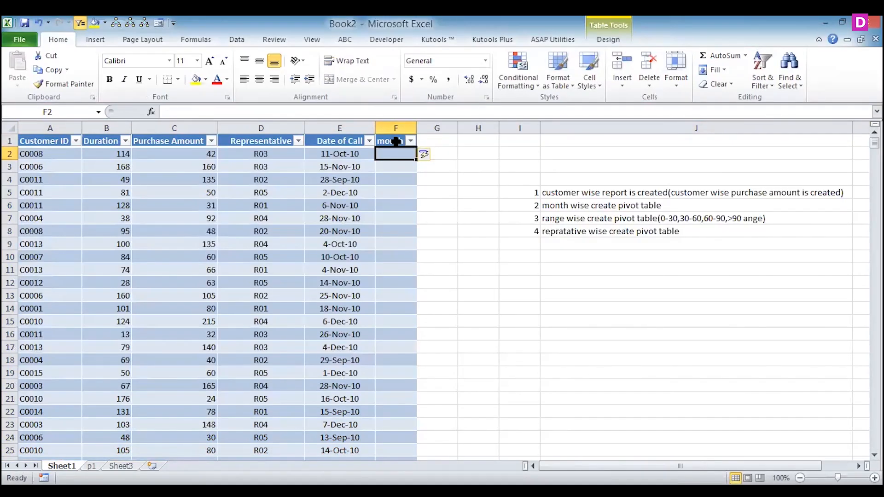
- Fill the month column with the formula =TEXT([@[Date of Call]],"mmmm"), entered in F2
text(=t)
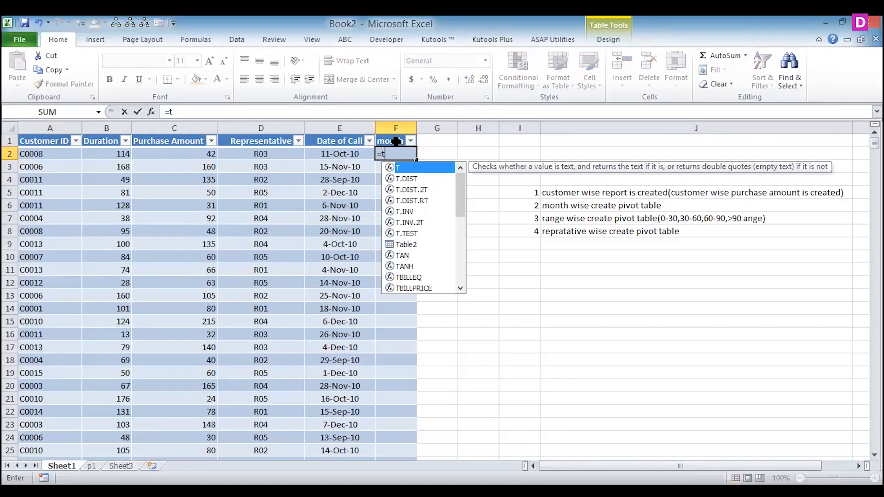
text(ext()
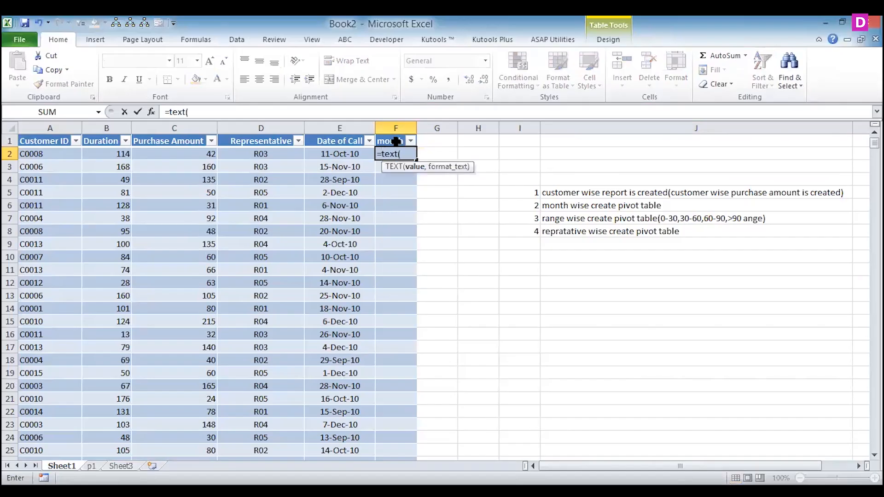
click(329, 152)
text(,"mmmm")
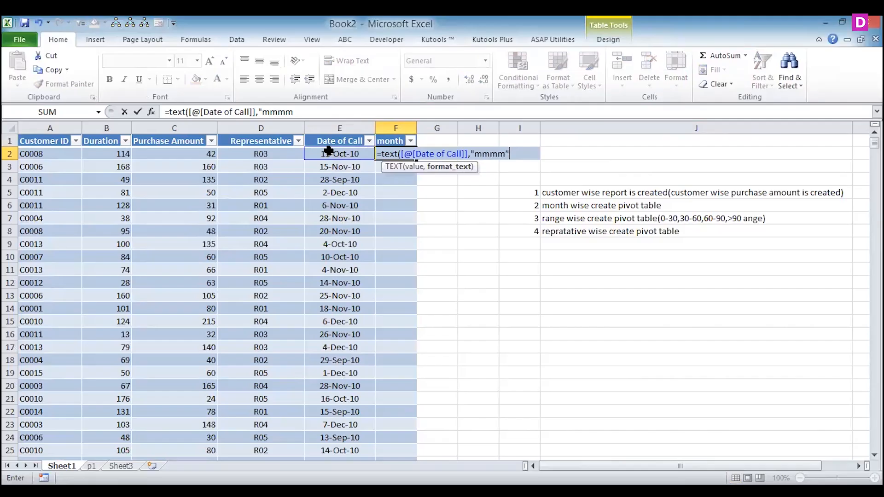
text())
key(Return)
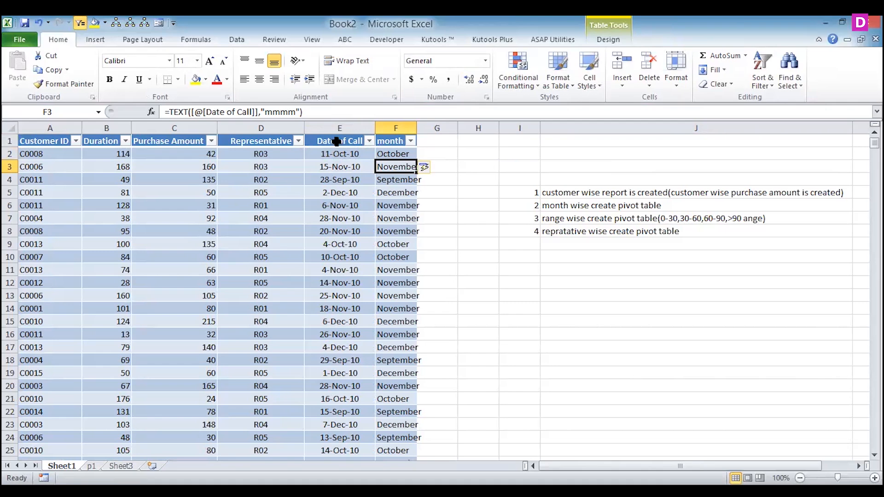
- Delete the month column F from the data sheet
click(401, 127)
right_click(401, 129)
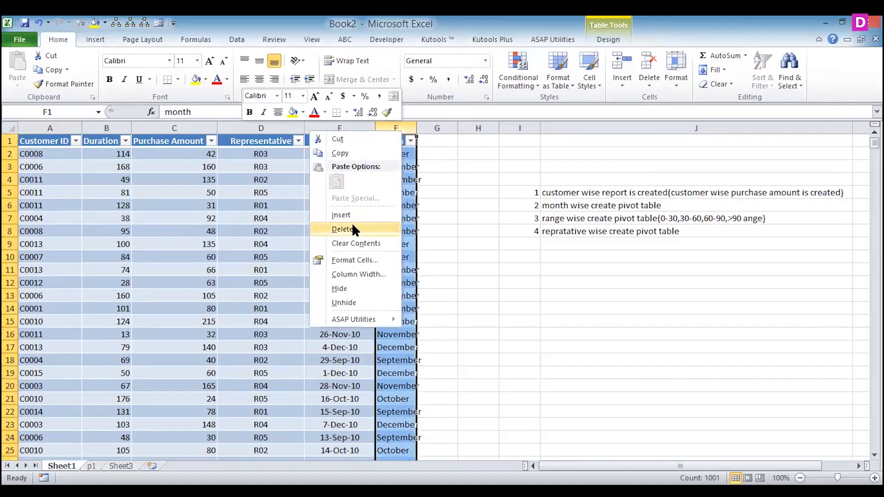
click(352, 227)
- Insert a pivot table from the call data on a new worksheet, with Date of Call as row labels and Purchase Amount as values
drag(45, 140, 357, 279)
key(ctrl+shift+Down)
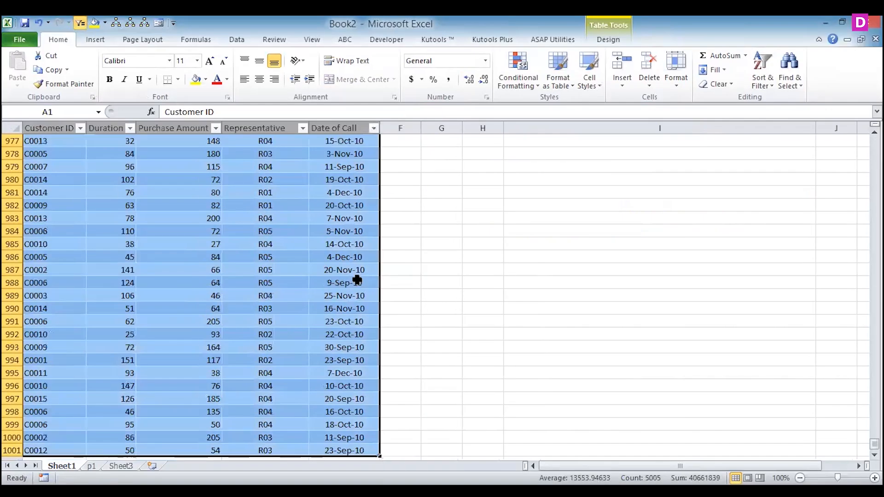
click(86, 37)
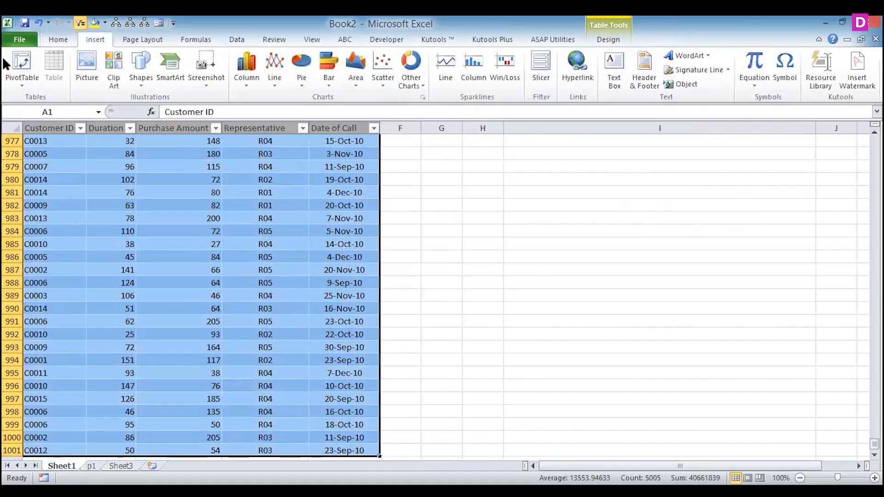
click(23, 59)
click(579, 345)
drag(757, 219, 757, 414)
drag(753, 193, 838, 416)
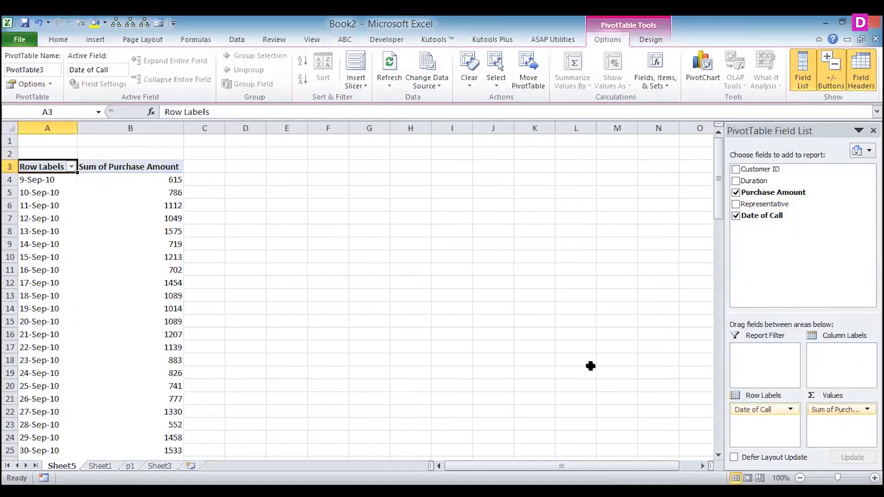
- Try grouping the Date of Call row labels by months only, and undo that grouping
click(53, 230)
right_click(52, 229)
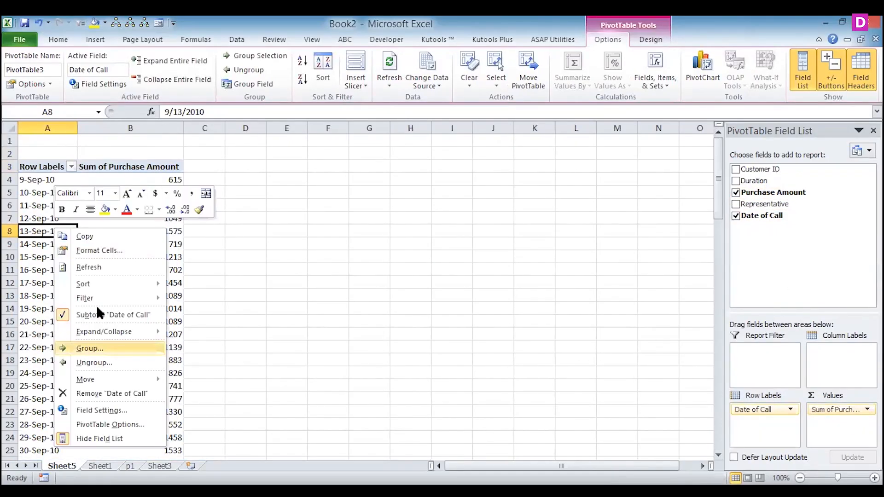
click(93, 347)
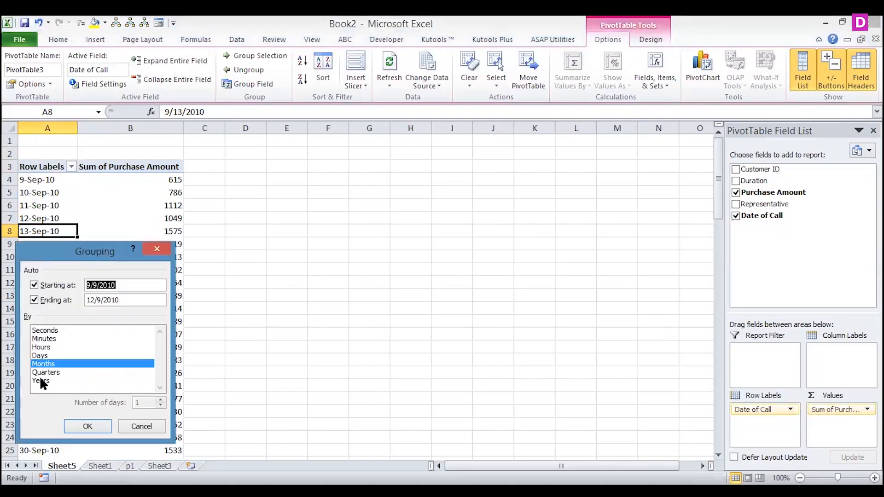
click(40, 380)
click(41, 380)
key(Return)
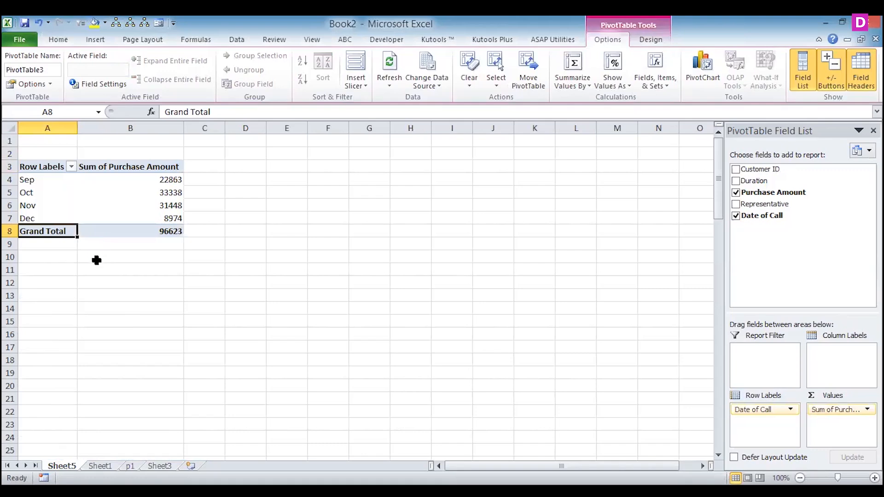
key(ctrl+z)
- Group the pivot table's Date of Call row labels by both Months and Years
click(44, 254)
right_click(42, 252)
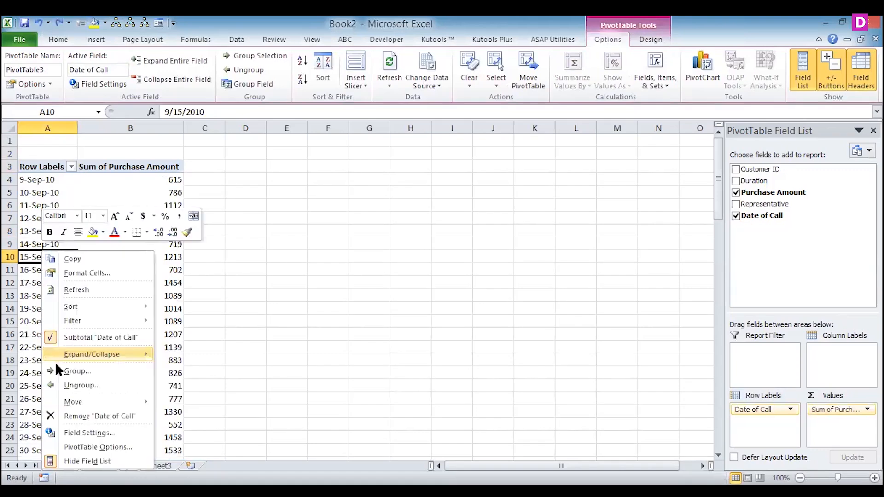
click(74, 371)
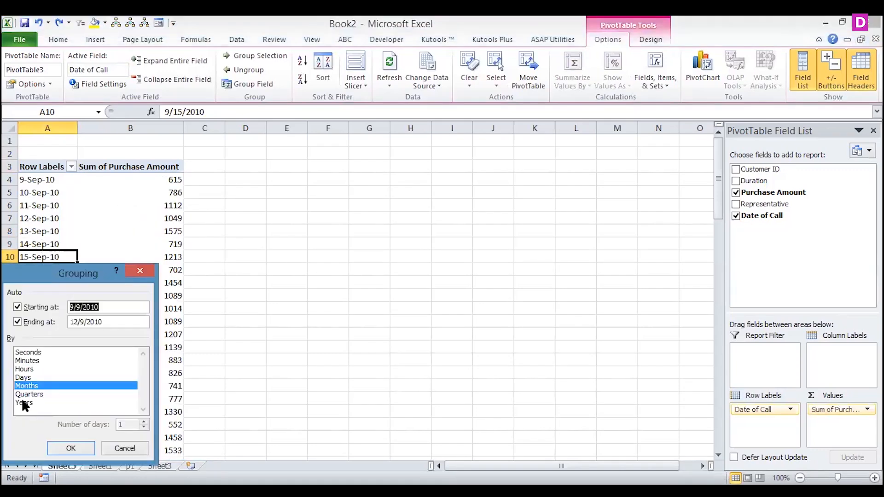
click(17, 403)
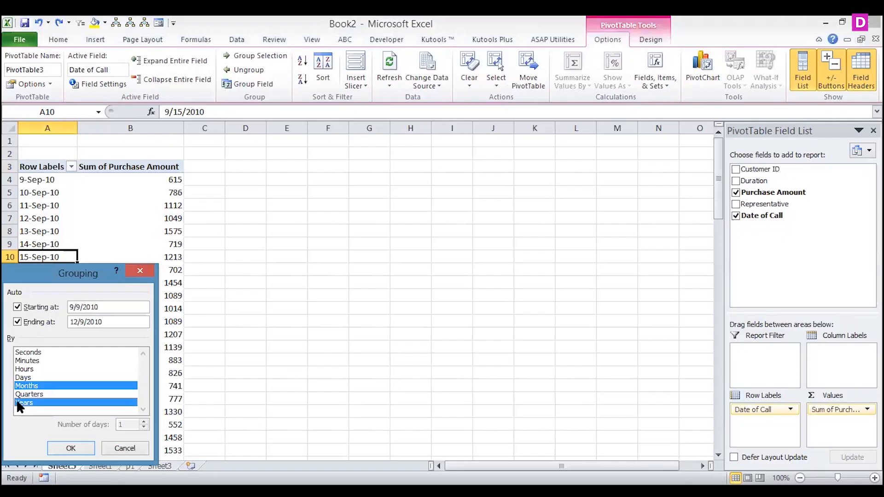
click(61, 445)
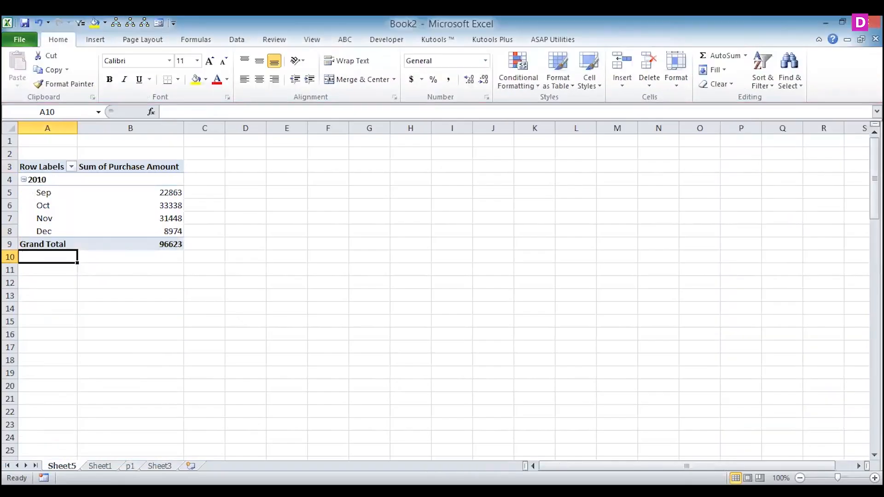
- Rename the worksheet holding the month-wise pivot table as p2
right_click(58, 466)
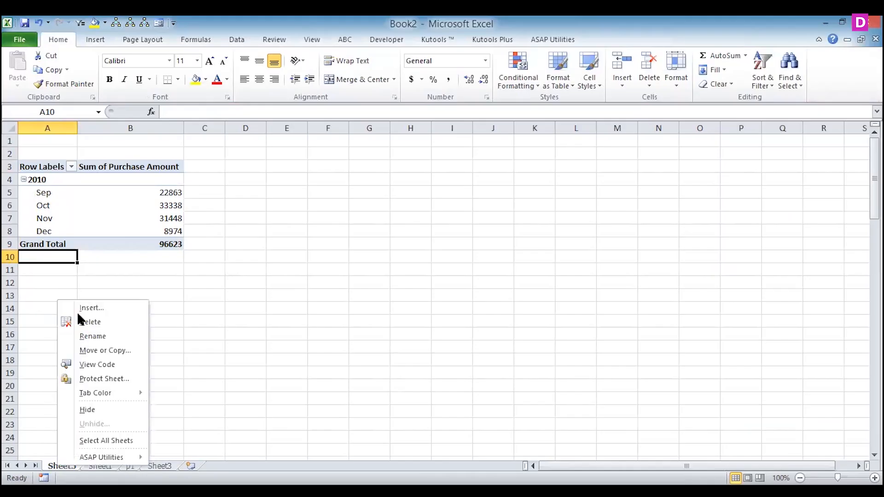
click(89, 337)
text(p2)
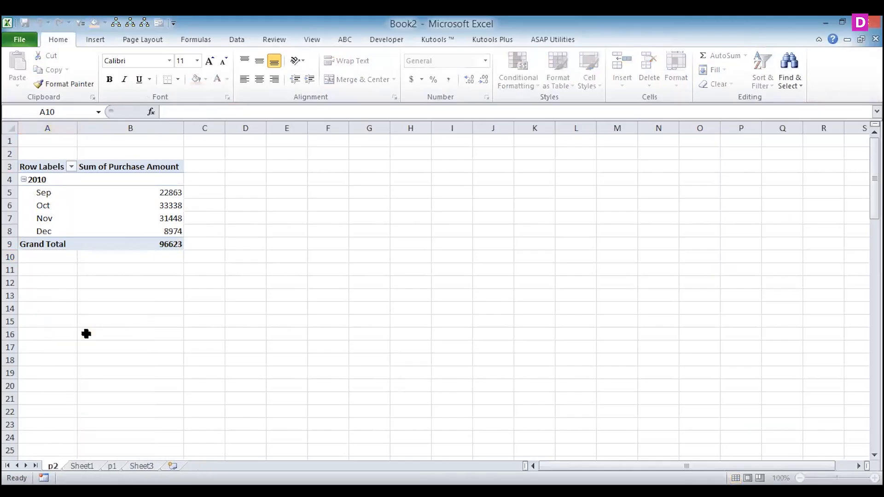
- Insert a pivot table from the Sheet1 call data on a new worksheet, with Duration as row labels and Purchase Amount as values
click(83, 466)
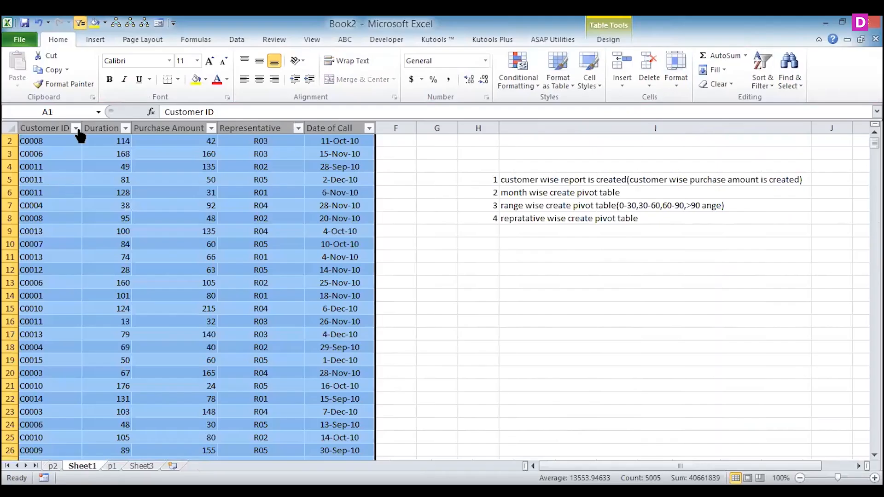
click(96, 39)
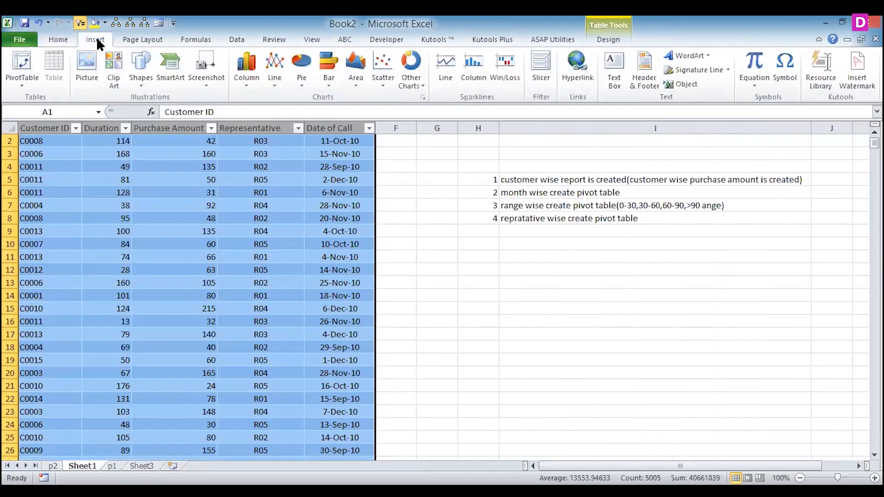
click(14, 62)
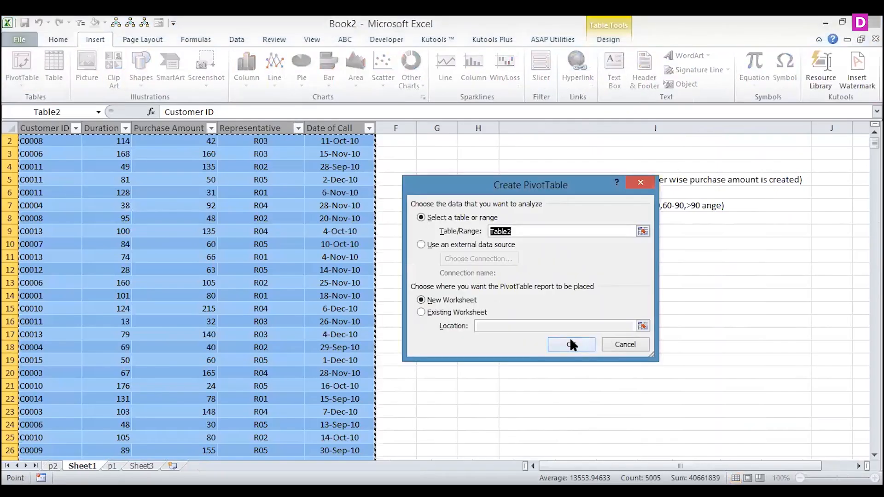
click(570, 344)
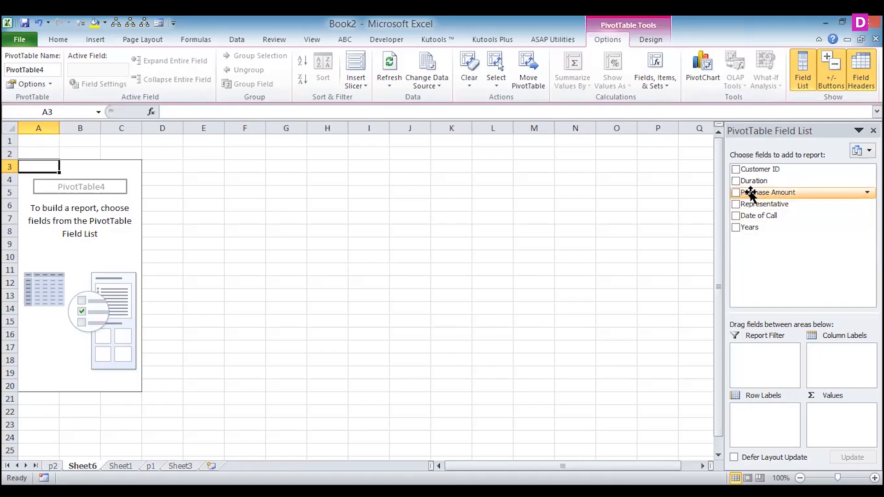
drag(755, 182, 751, 420)
drag(773, 204, 841, 416)
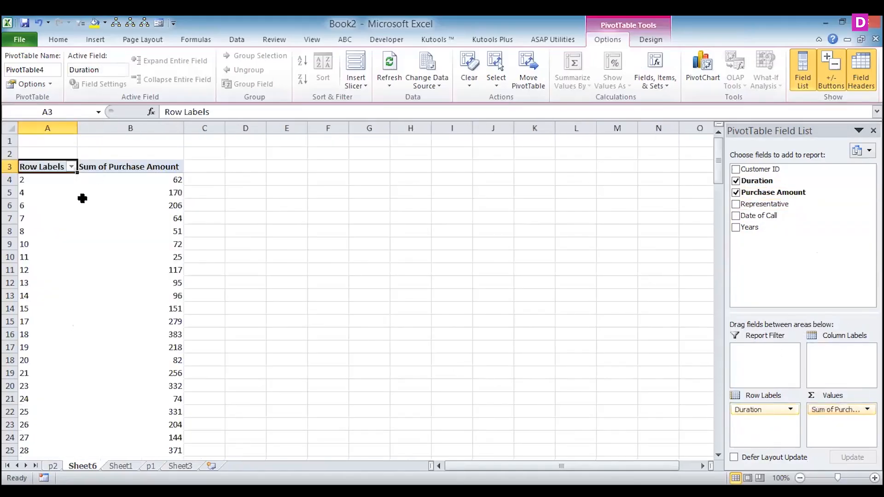
- Group the Duration row labels into ranges of 10, starting at 2
click(25, 243)
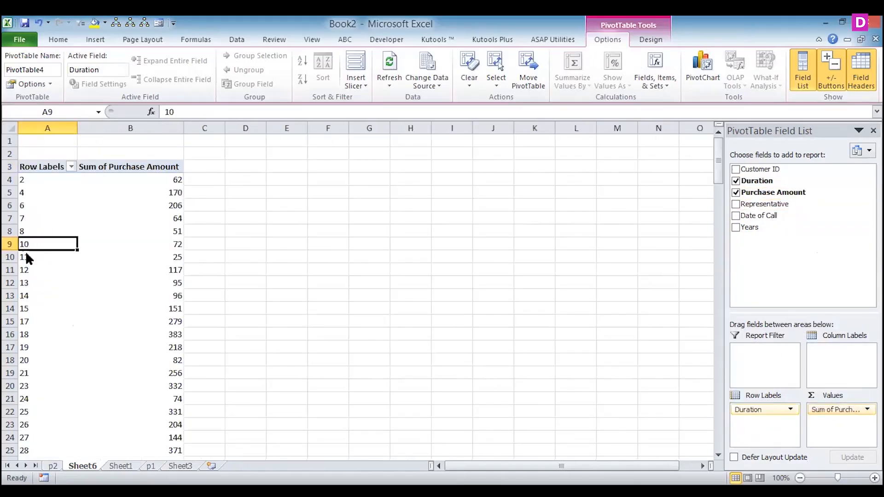
right_click(26, 244)
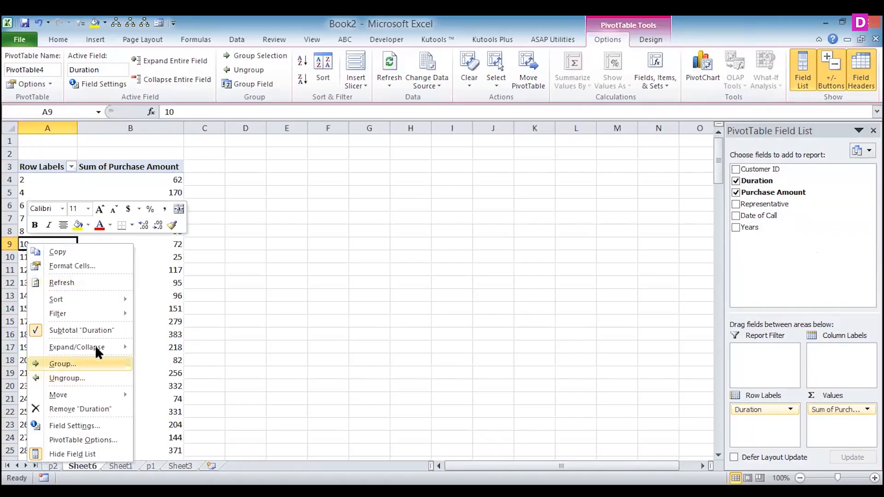
click(64, 363)
click(54, 394)
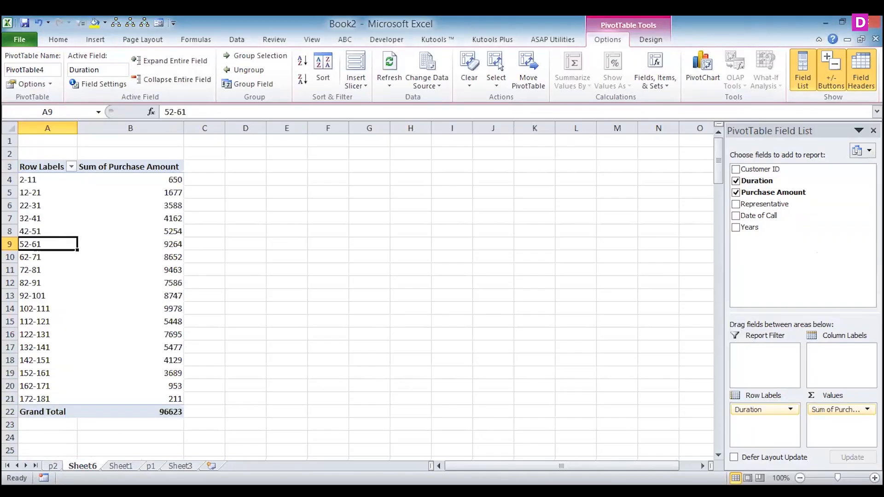
- Rename the worksheet holding the duration-range pivot table as p3
right_click(88, 466)
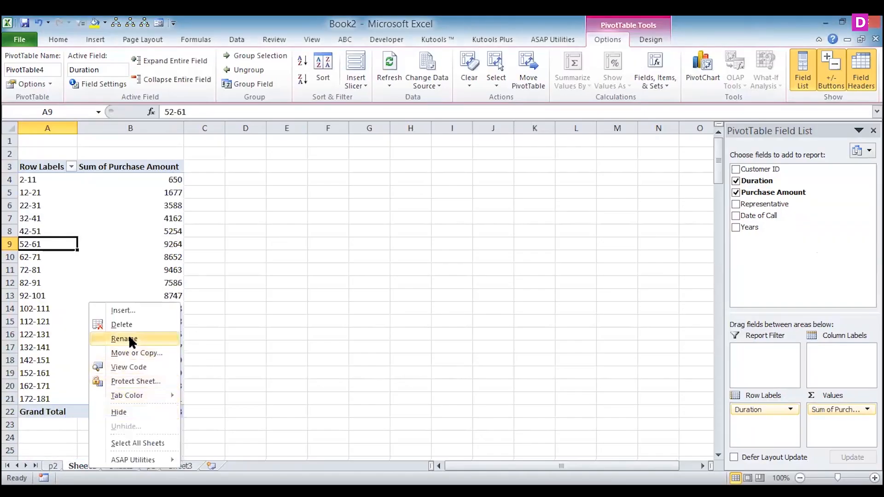
click(131, 338)
text(p3)
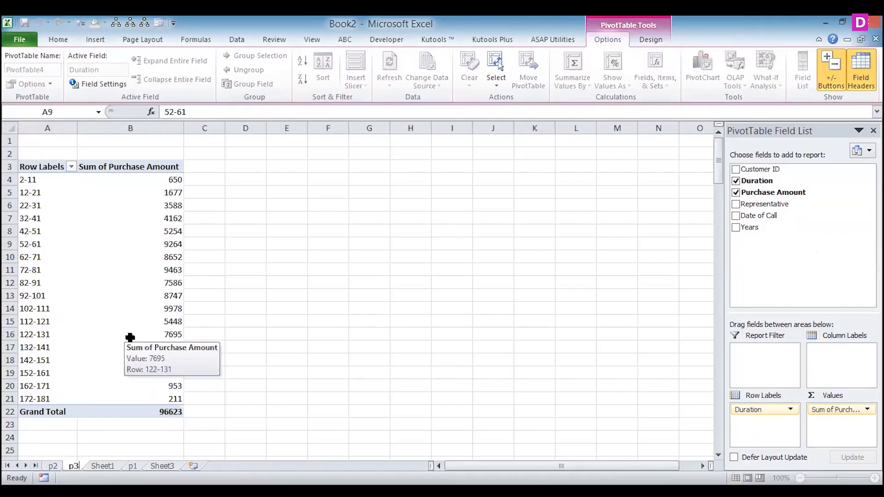
key(Return)
- Insert a pivot table from the Sheet1 call data on a new worksheet, with Representative as row labels and Purchase Amount as values
key(ctrl+Page_Down)
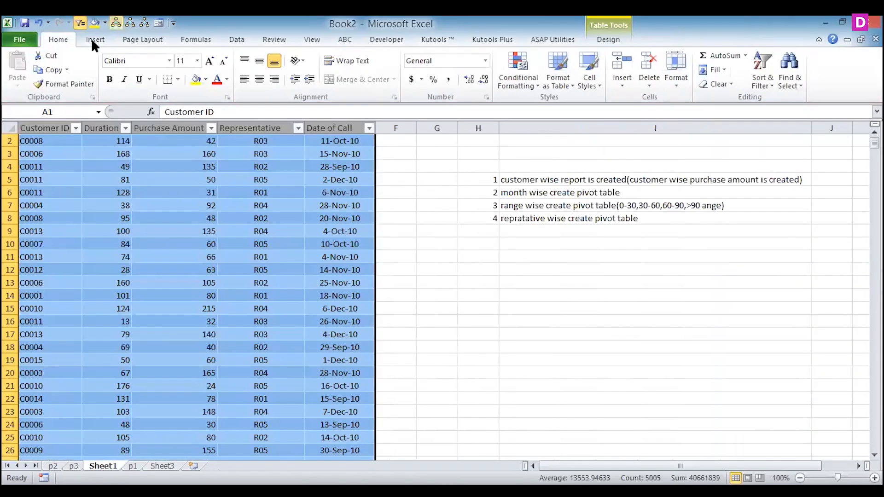
click(90, 39)
click(29, 63)
click(574, 345)
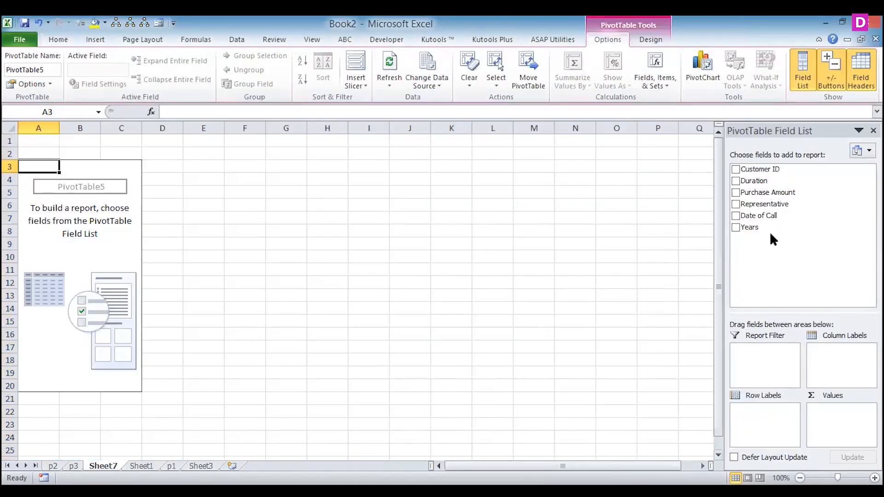
drag(759, 204, 761, 409)
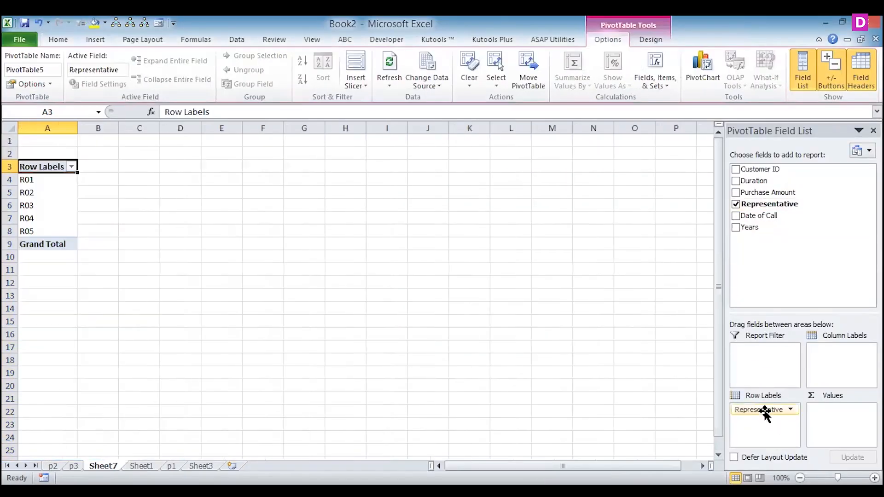
click(736, 193)
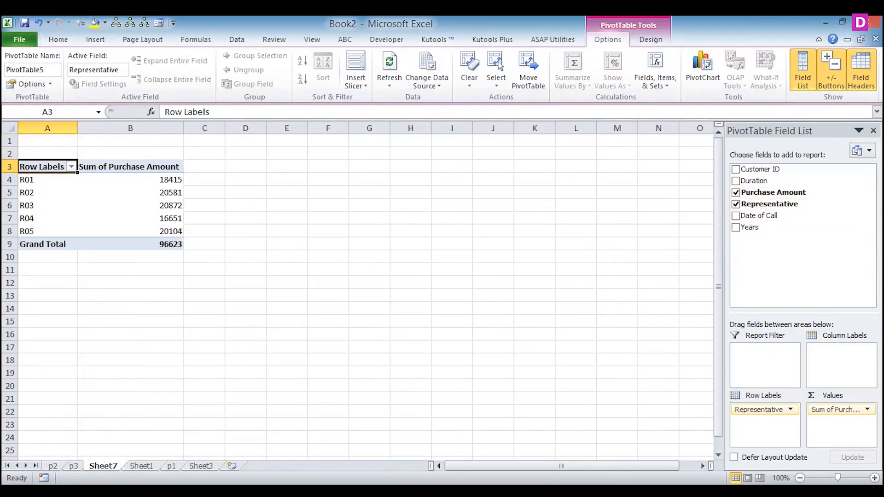
- Rename the representative-wise pivot worksheet as p4 and return to Sheet1
right_click(103, 466)
click(64, 335)
text(p4)
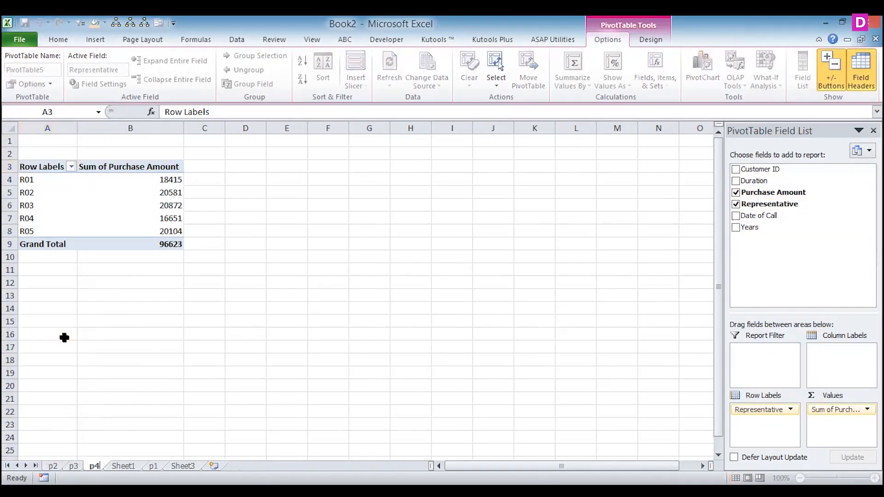
click(123, 466)
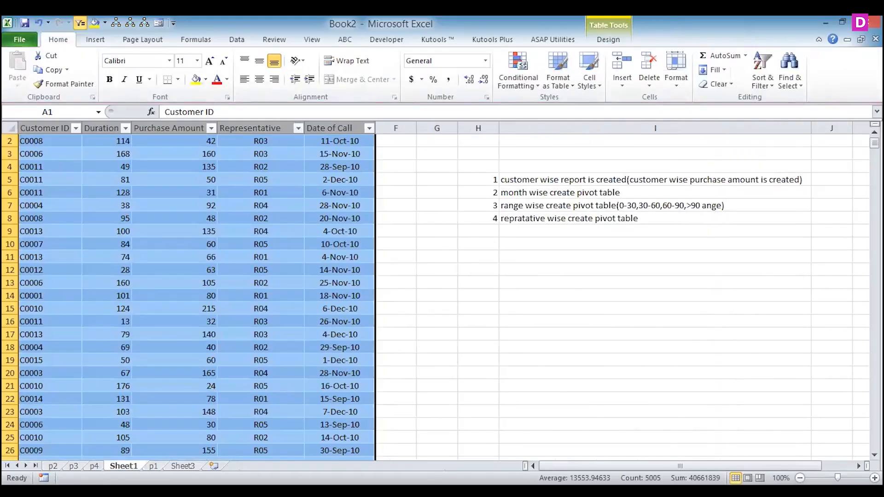
- Delete Sheet3 and move Sheet1 to the end of the workbook, after p1
click(183, 465)
right_click(186, 466)
click(130, 319)
drag(123, 465, 187, 464)
- Add a new blank worksheet at the end of the workbook, after Sheet1
key(ctrl+Page_Up)
key(ctrl+Page_Up)
key(ctrl+Page_Up)
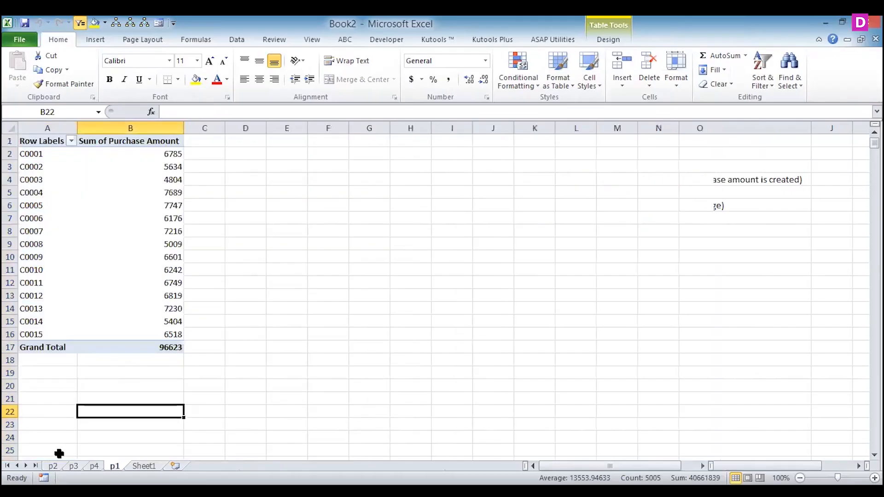
key(ctrl+Page_Down)
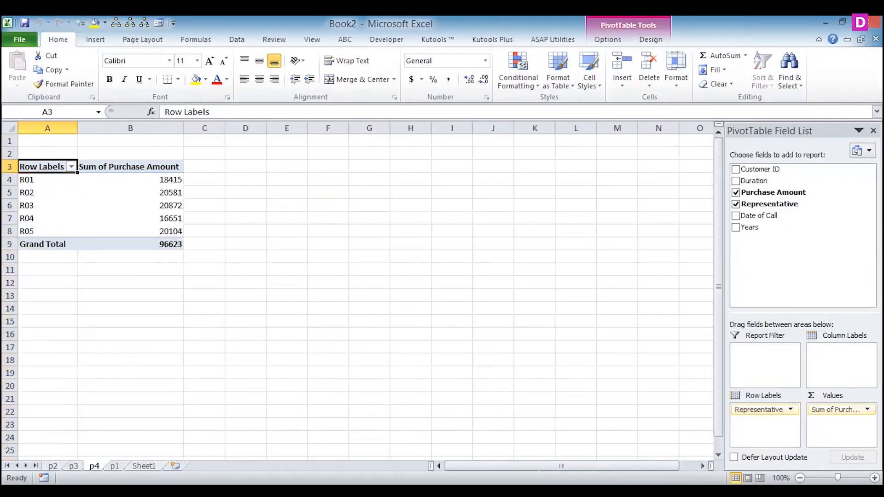
click(174, 465)
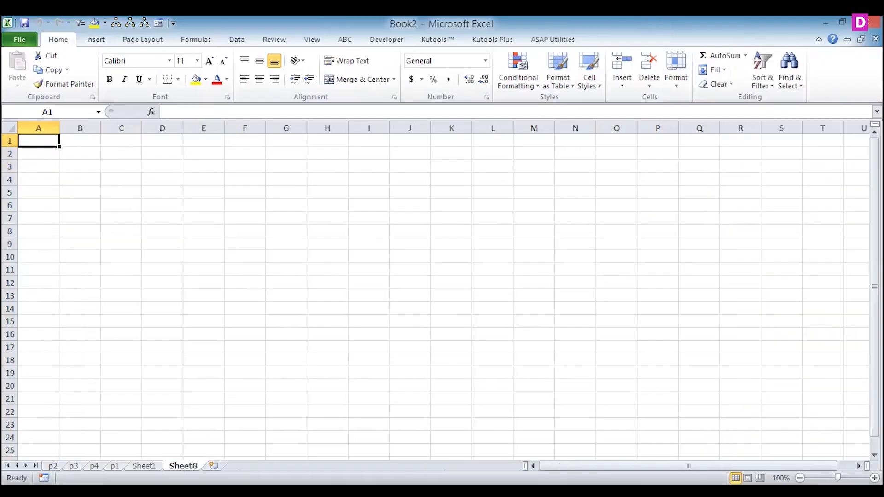
- Insert a 2-D clustered column chart from the customer-wise pivot table on sheet p1
click(115, 466)
click(76, 192)
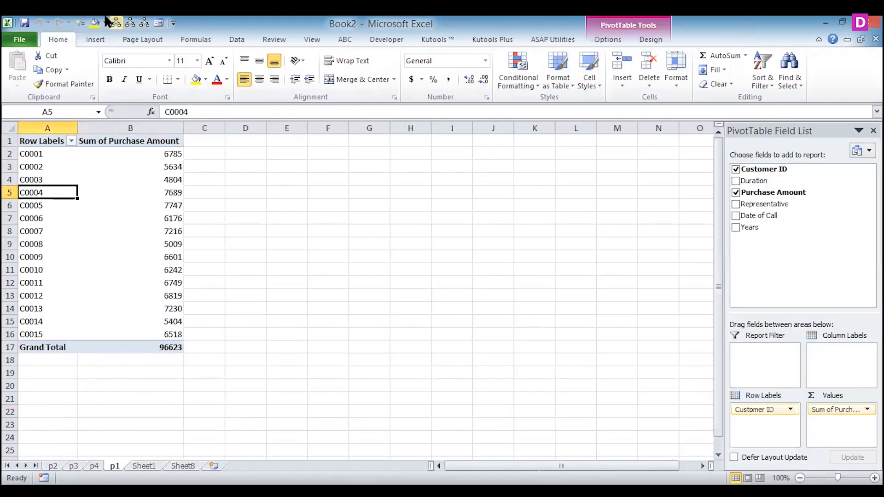
click(94, 41)
click(249, 75)
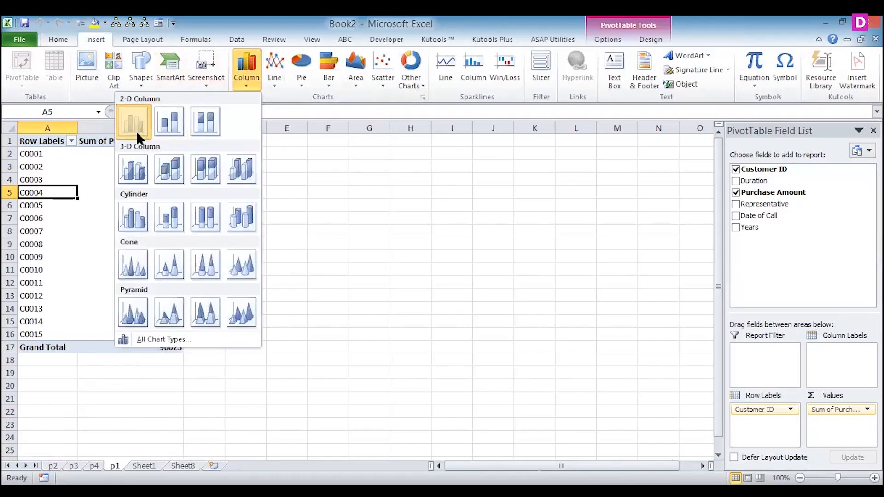
click(137, 130)
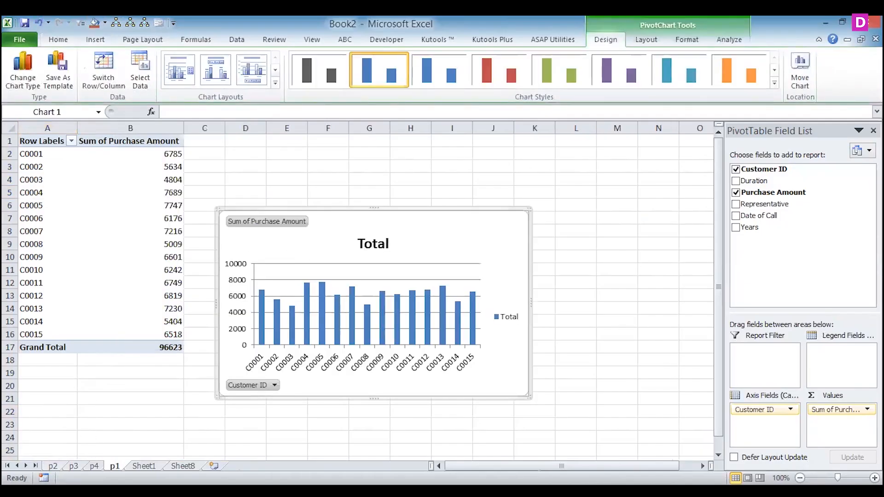
- Insert a 2-D clustered column chart from the month-wise pivot table on sheet p2
click(53, 466)
click(84, 205)
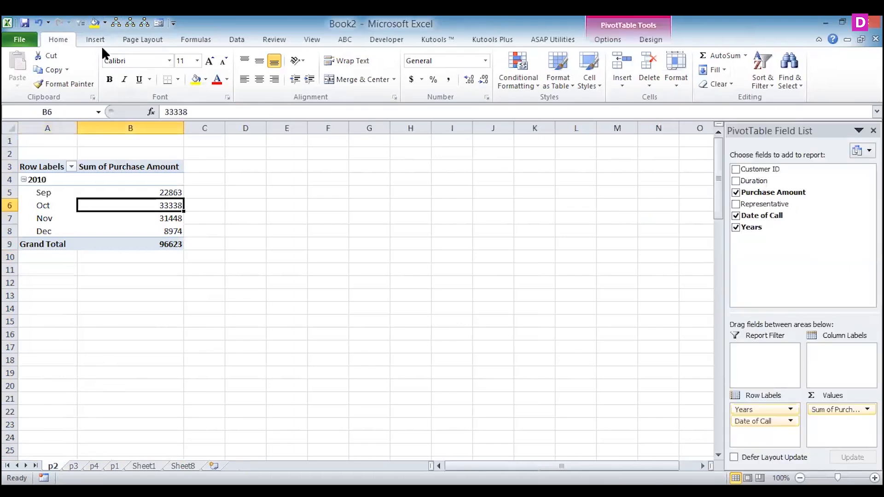
click(96, 38)
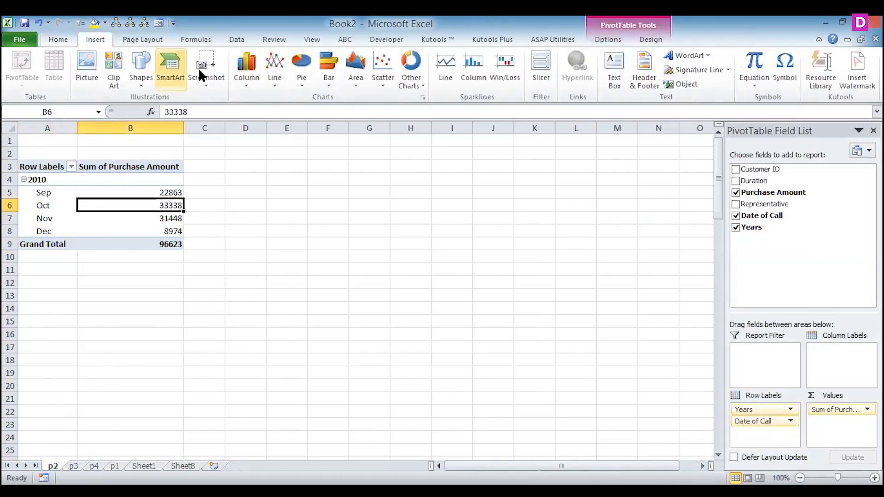
click(247, 71)
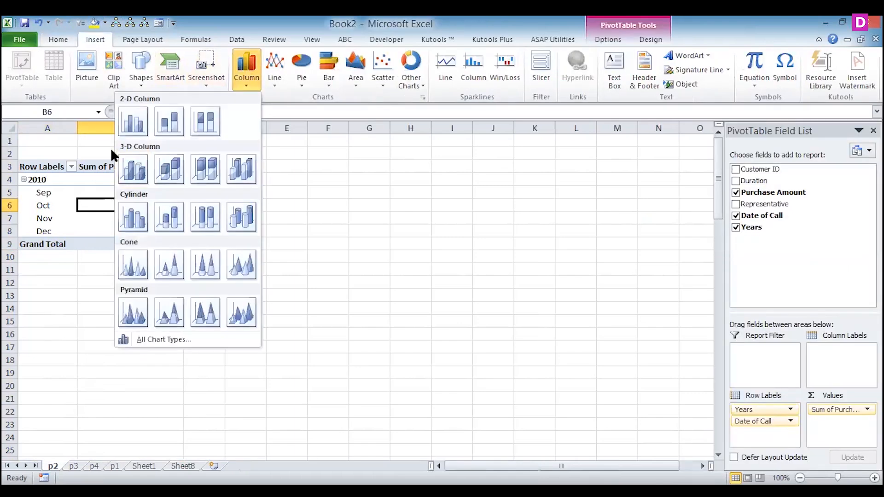
click(126, 129)
- Insert a 3-D clustered column chart from the duration range pivot table on sheet p3
click(73, 465)
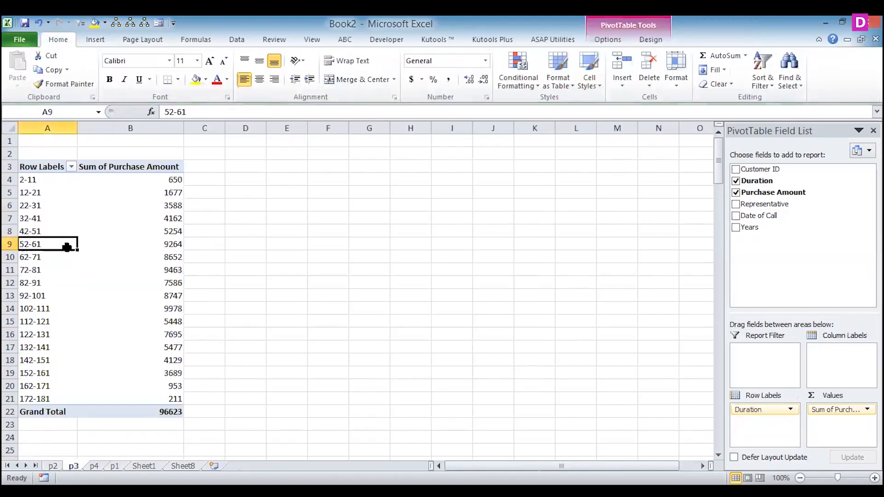
click(97, 41)
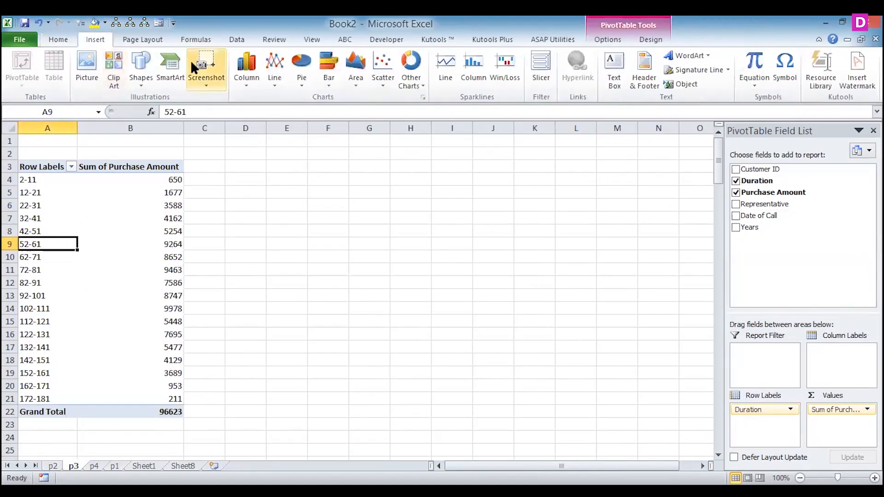
click(248, 63)
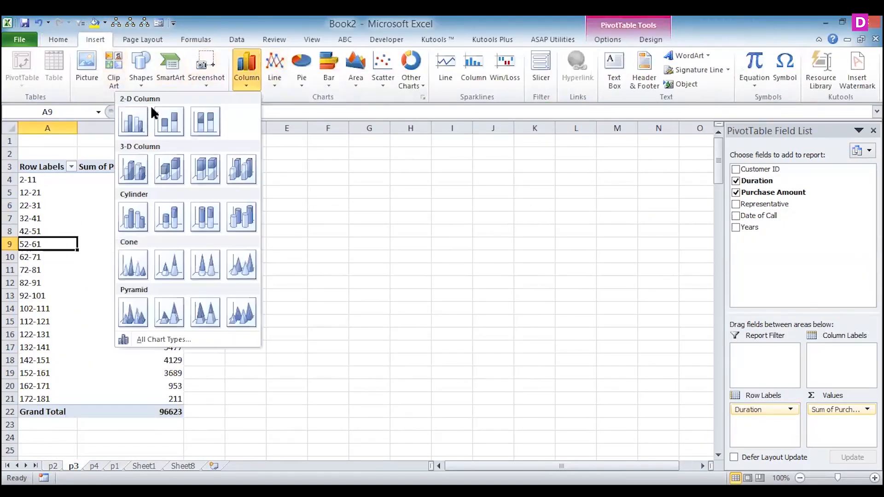
click(140, 168)
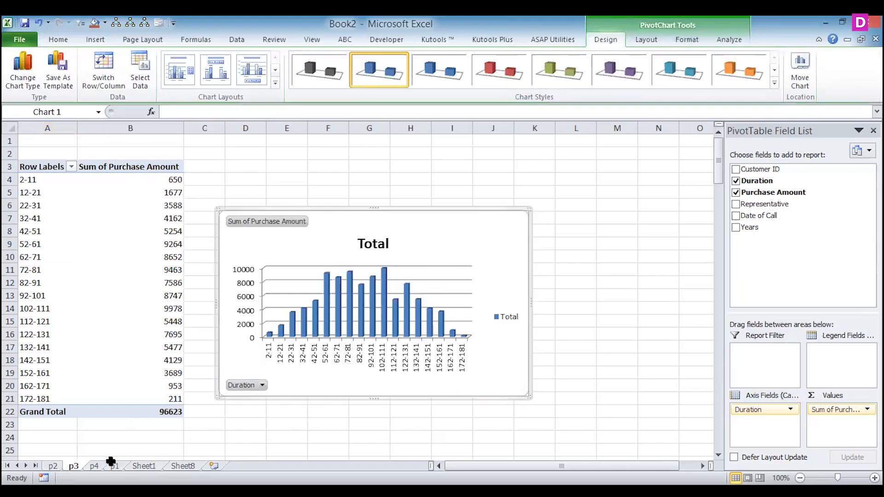
- Insert a 3-D clustered column chart from the representative-wise pivot table on sheet p4
click(94, 466)
click(44, 202)
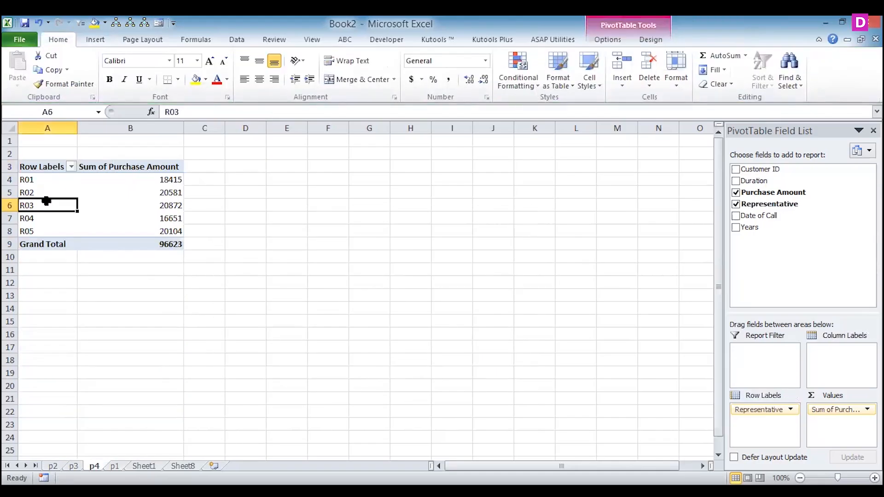
click(93, 39)
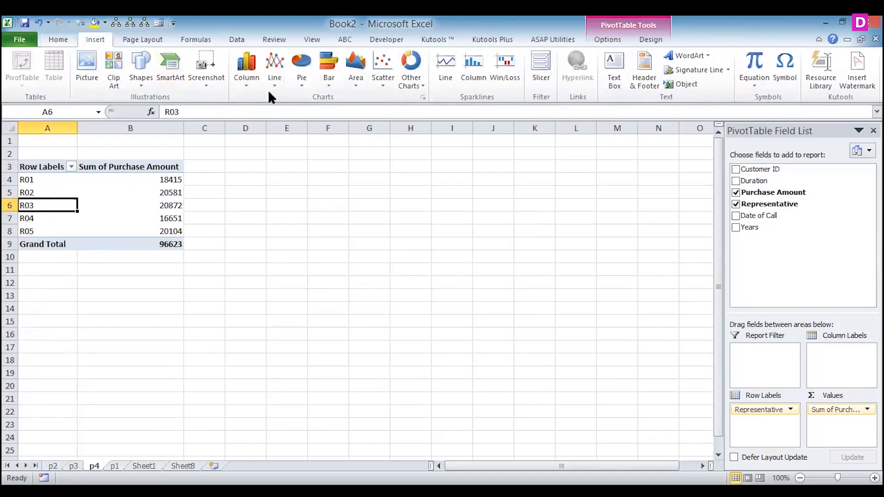
click(243, 69)
click(133, 170)
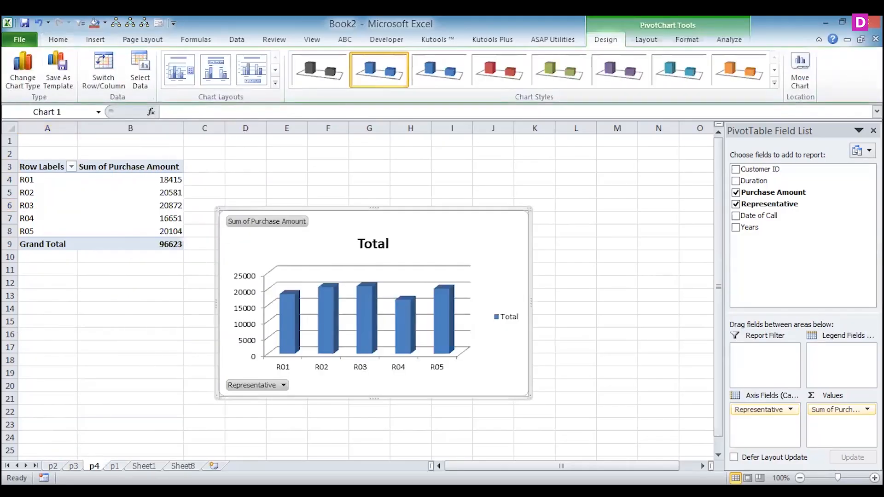
- Group the Duration row labels of the pivot table on sheet p3 by intervals of 50
click(115, 466)
click(74, 466)
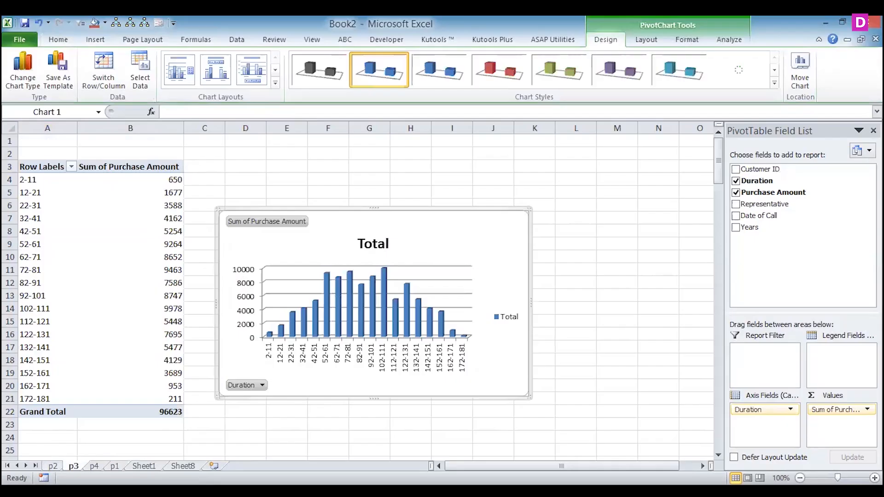
key(ctrl+Page_Up)
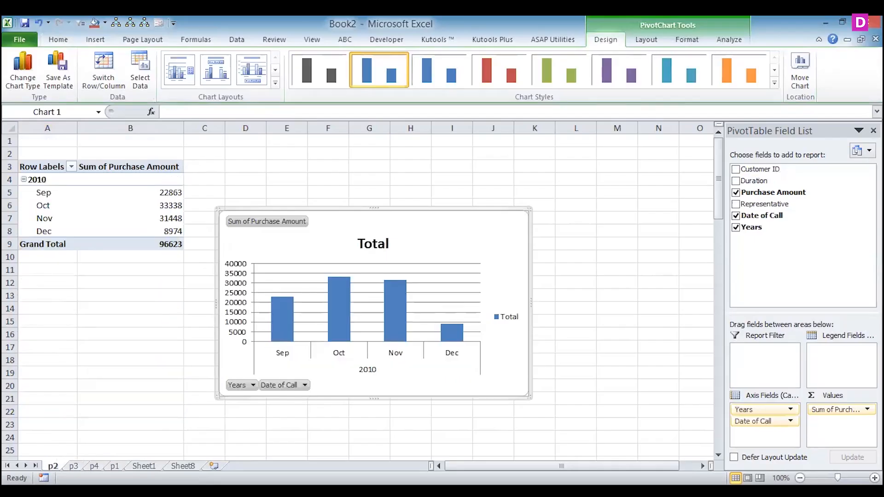
key(ctrl+Page_Down)
click(29, 247)
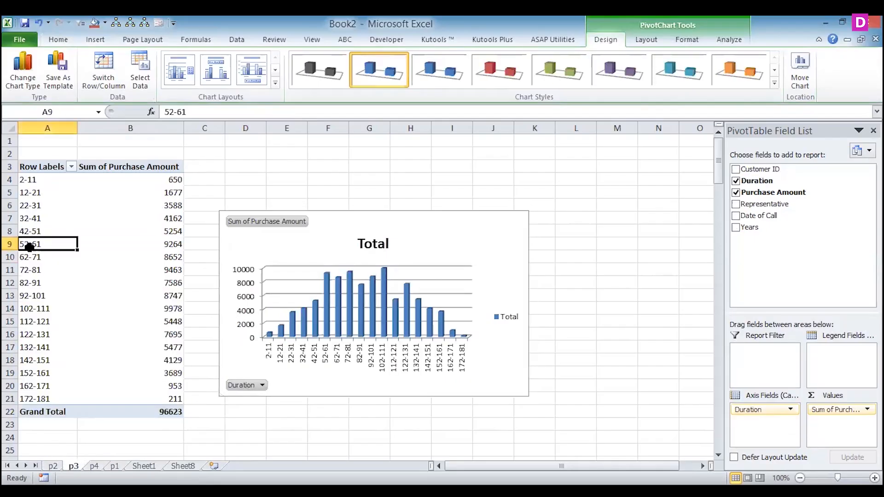
right_click(29, 246)
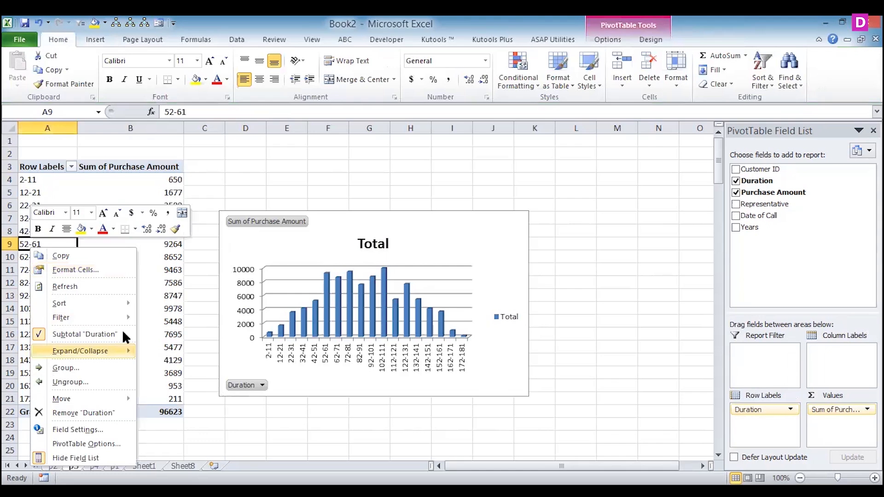
click(85, 371)
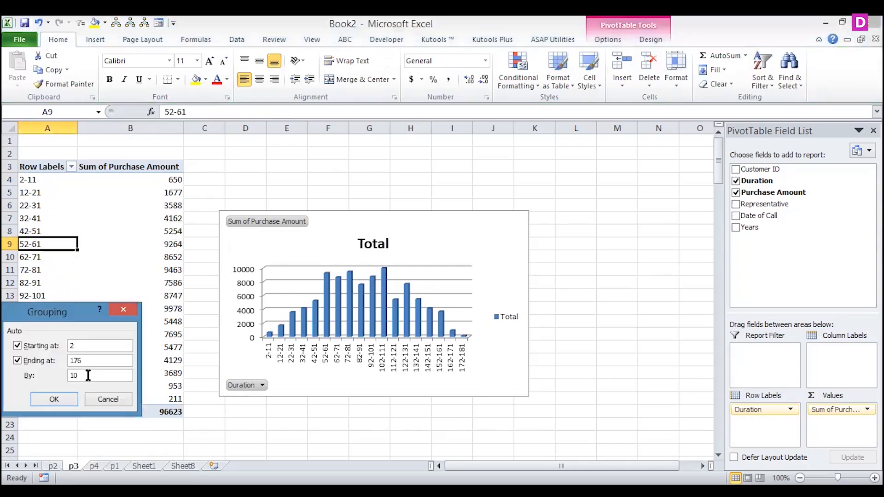
text(50)
click(63, 399)
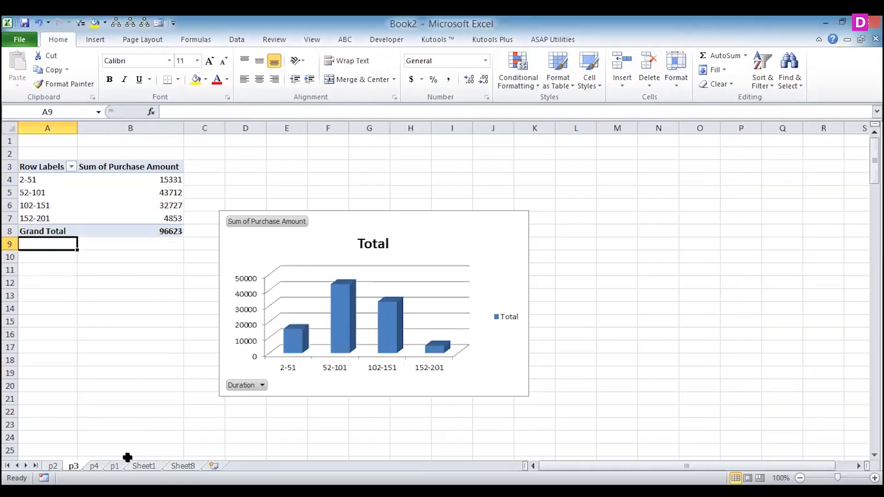
- Move the customer-wise chart from p1 to Sheet8, place it at cell A1 and shrink it to about columns A–G, rows 1–14
click(182, 465)
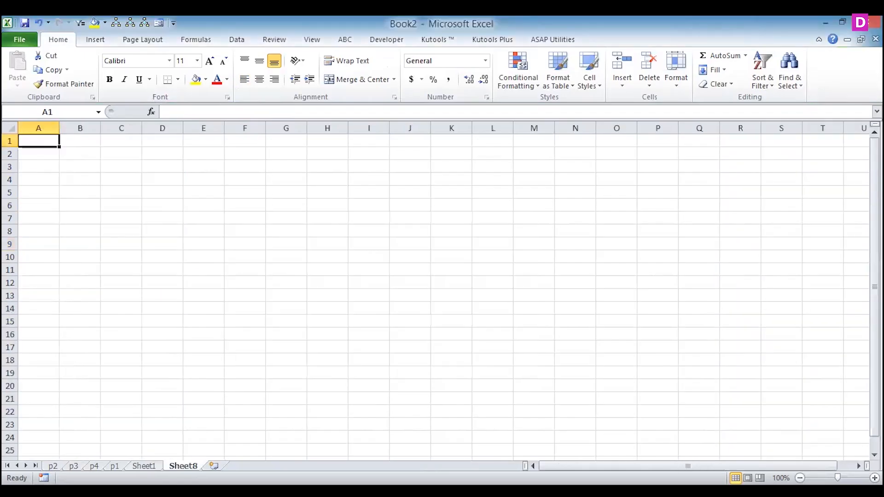
click(114, 466)
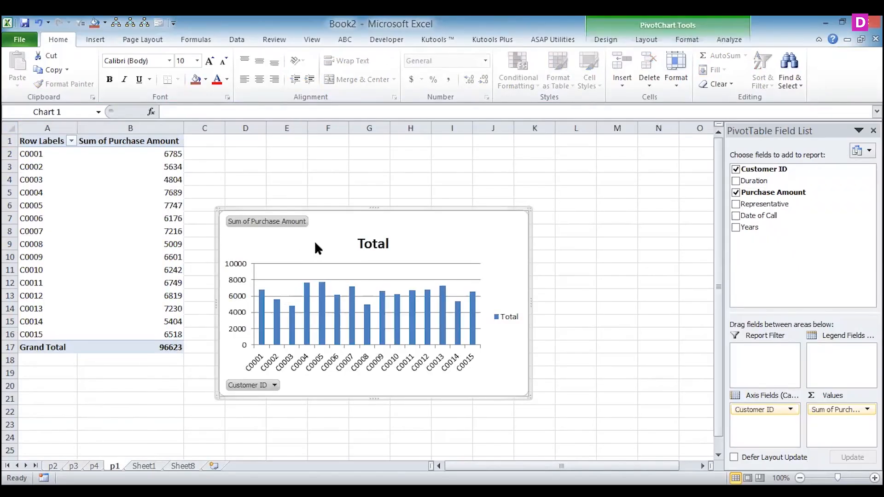
right_click(315, 247)
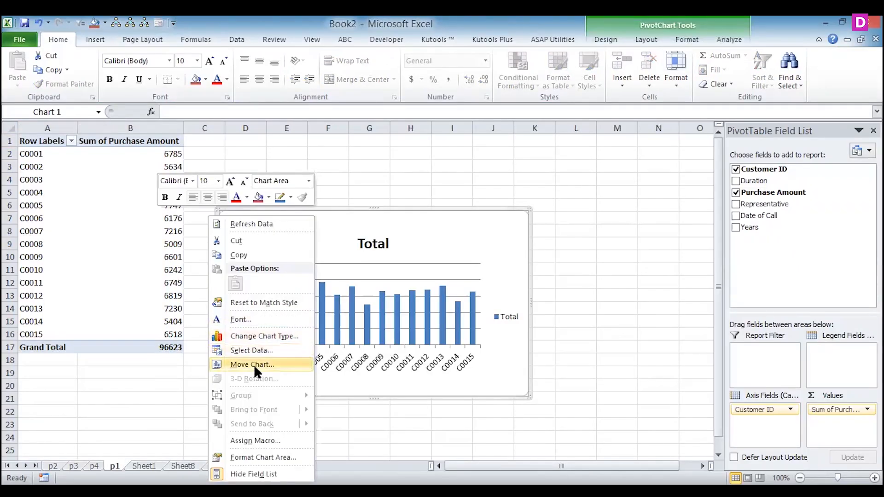
click(227, 365)
click(230, 378)
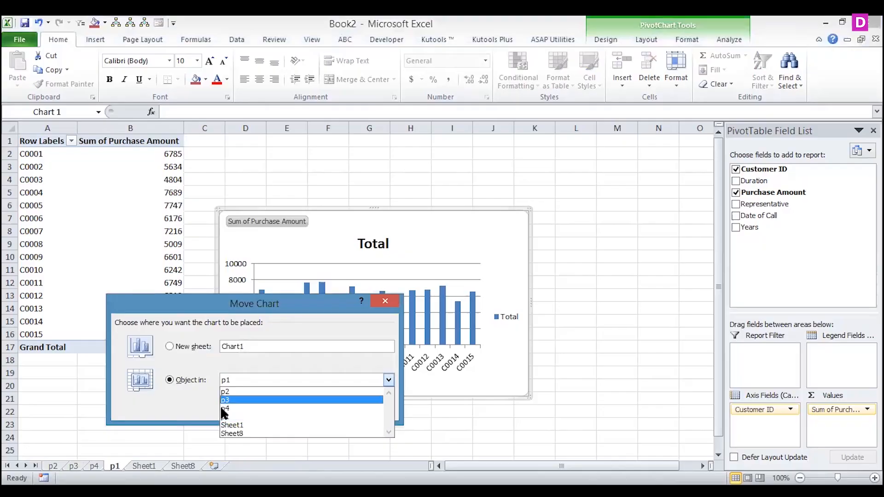
click(224, 432)
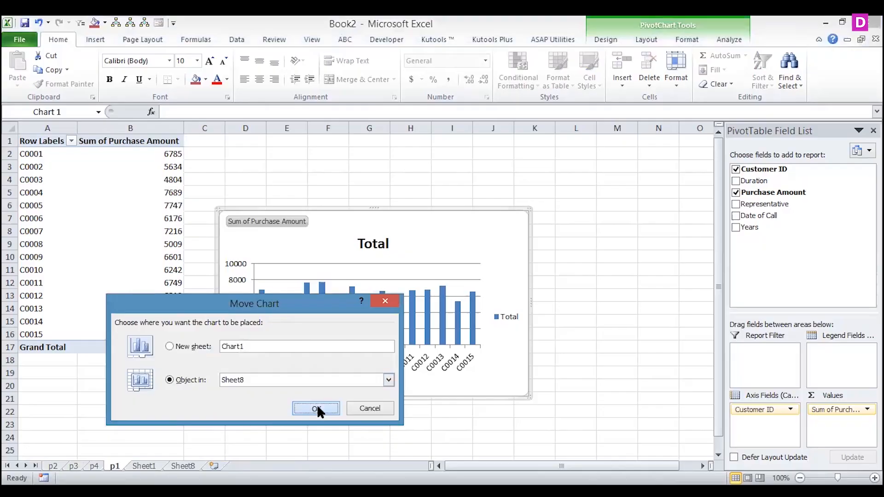
click(316, 408)
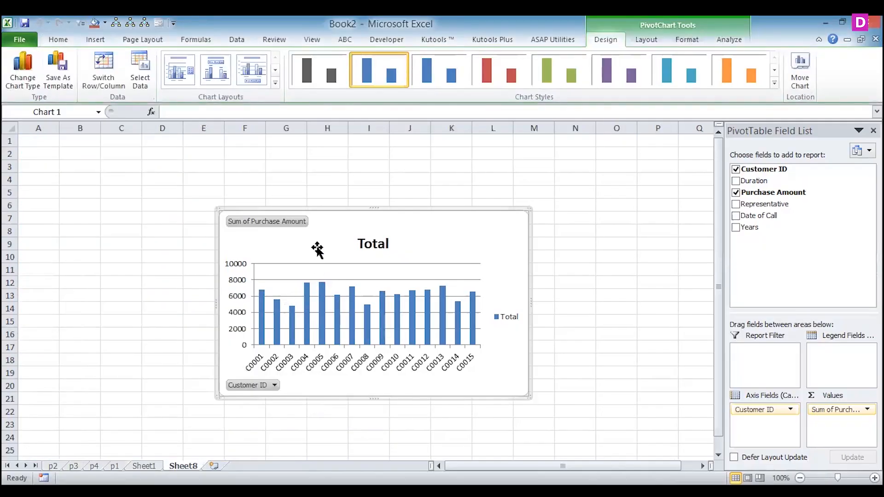
drag(97, 217, 119, 179)
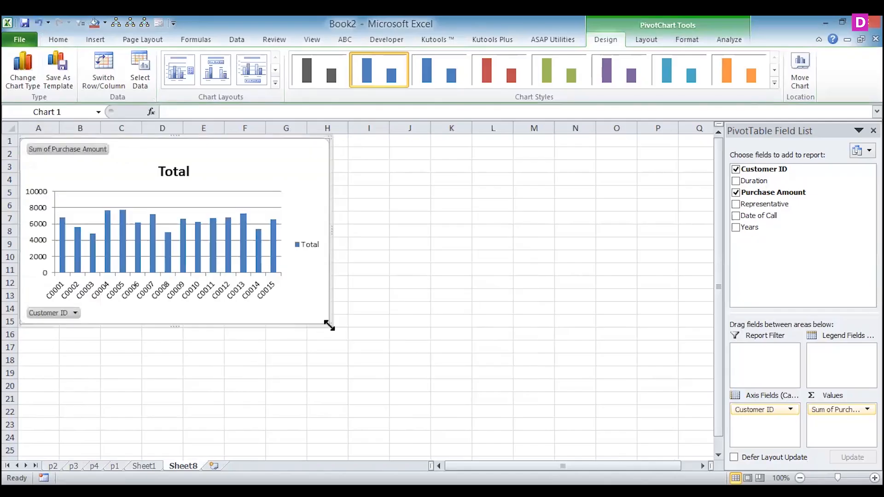
drag(328, 324, 296, 319)
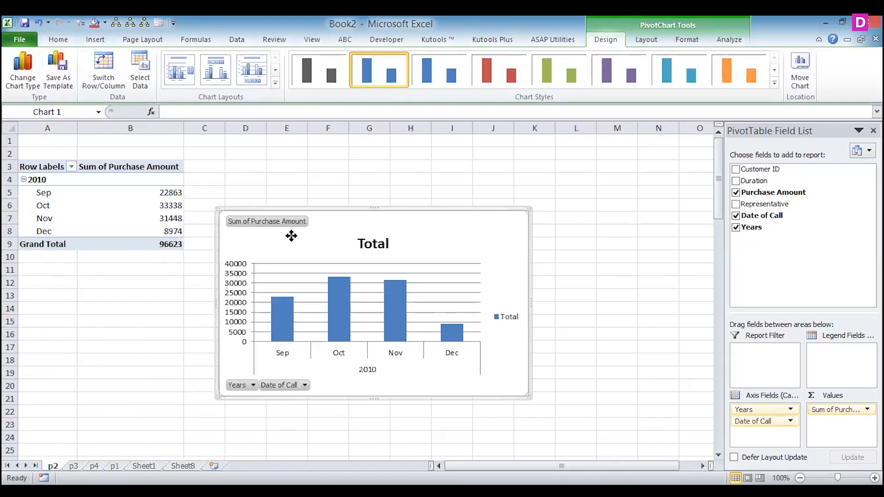
- Move the month-wise chart from p2 to Sheet8, place it right beside the customer-wise chart and shrink it to the same height
right_click(290, 236)
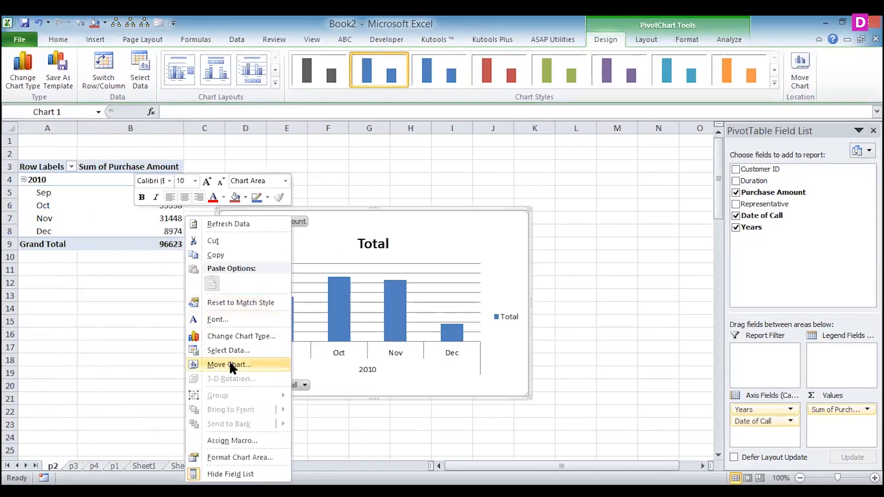
click(229, 364)
click(225, 376)
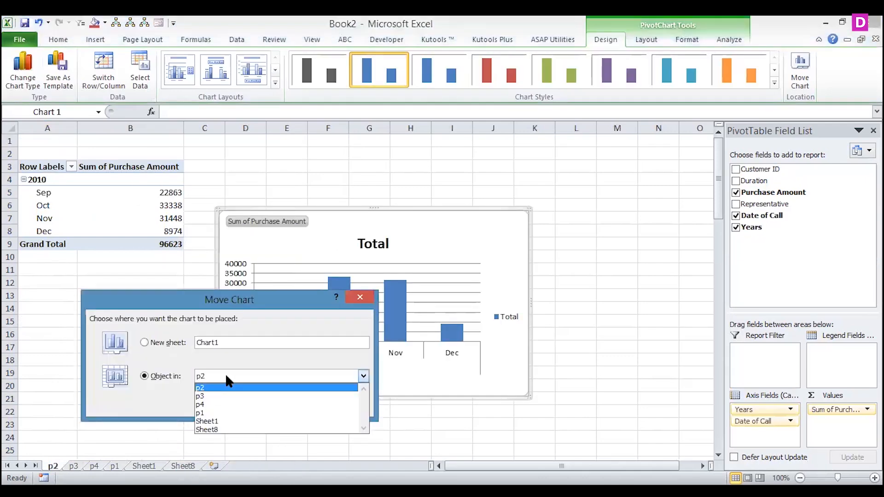
click(210, 429)
click(290, 405)
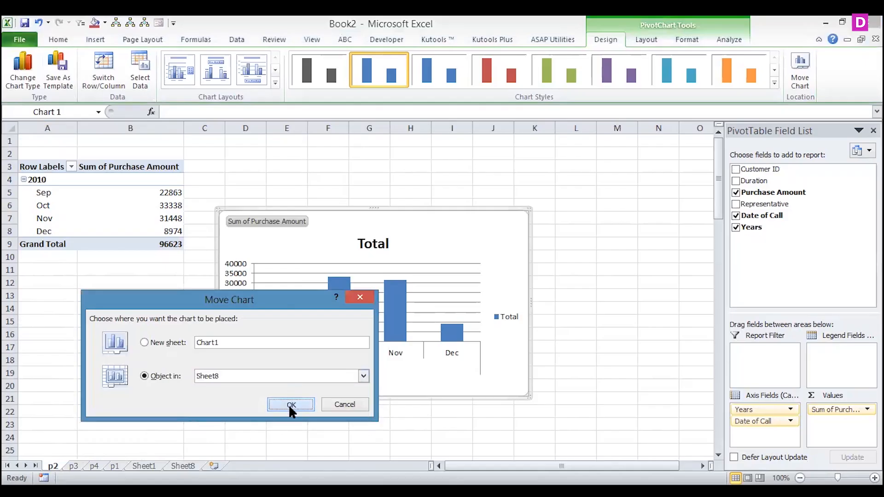
drag(321, 250, 399, 179)
drag(605, 323, 584, 316)
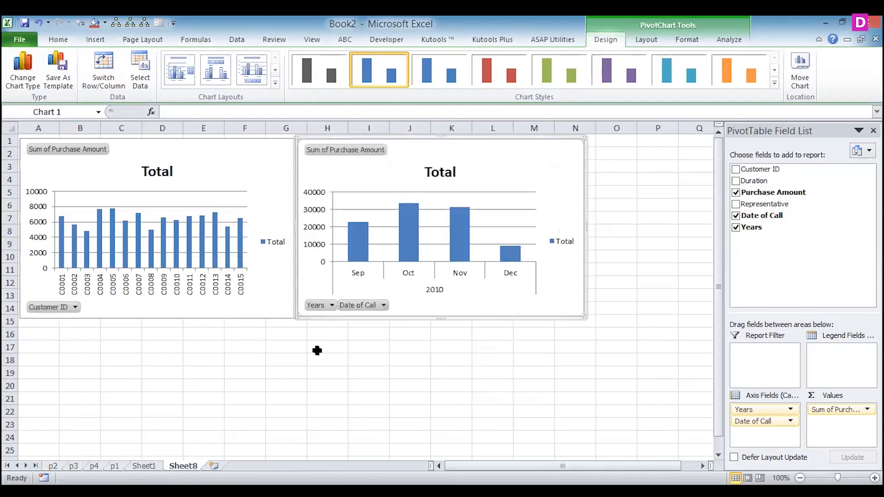
- Move the duration range chart from sheet p3 to Sheet8 as an embedded object
click(317, 350)
click(73, 466)
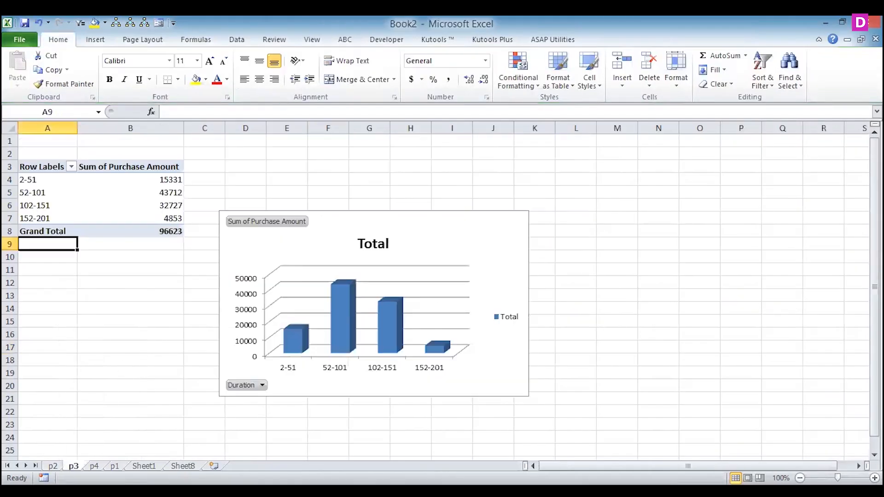
click(310, 245)
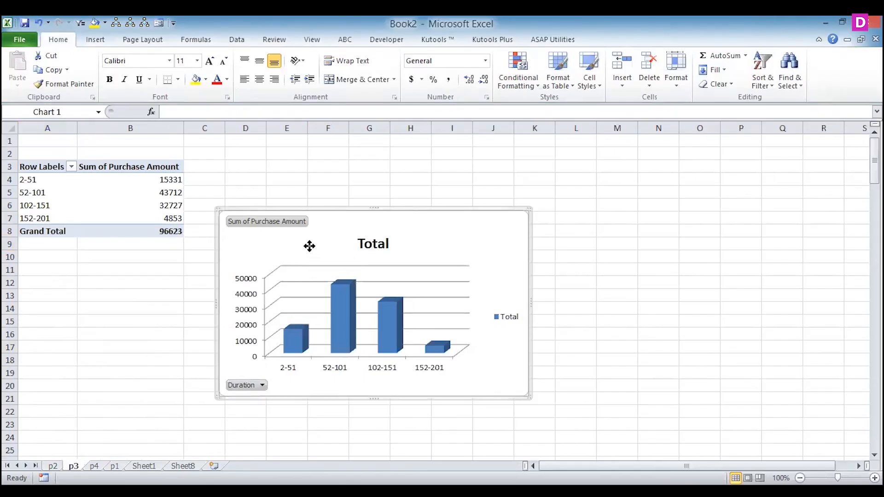
right_click(309, 246)
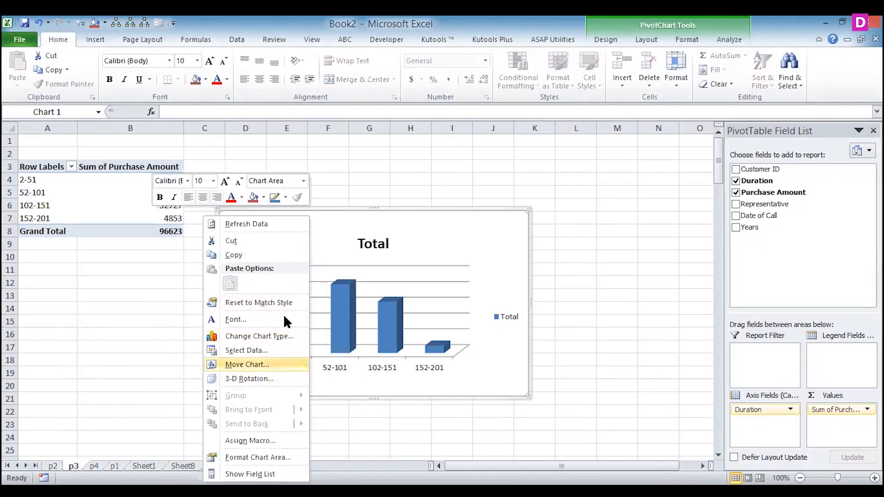
click(245, 364)
click(244, 372)
click(220, 421)
click(308, 399)
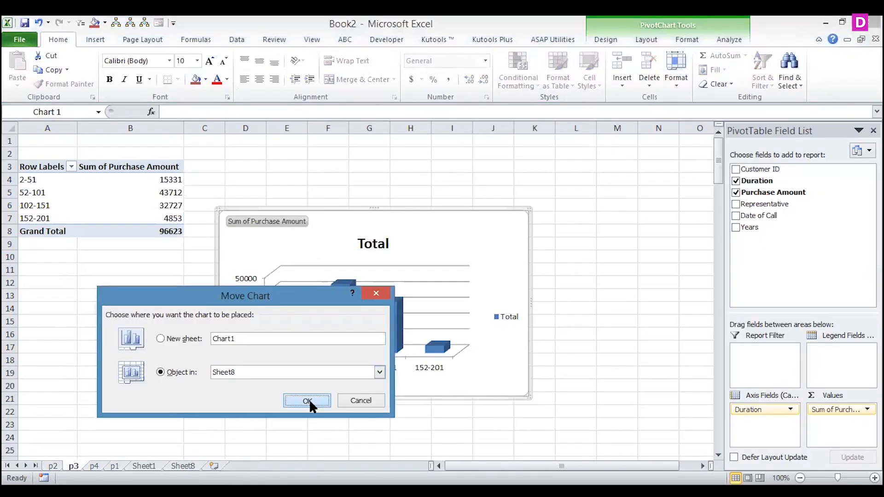
- Place the duration range chart directly below the customer-wise chart and shrink it to the same width, down to about row 28
drag(339, 240, 140, 348)
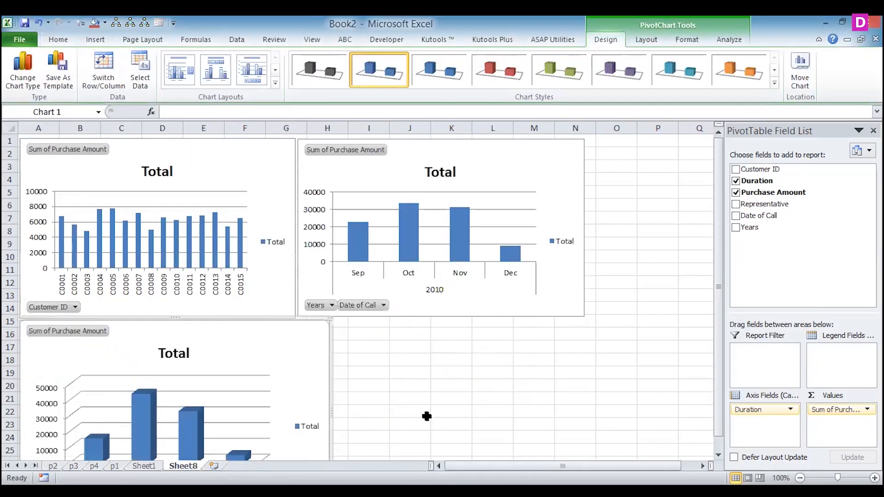
drag(720, 331, 716, 384)
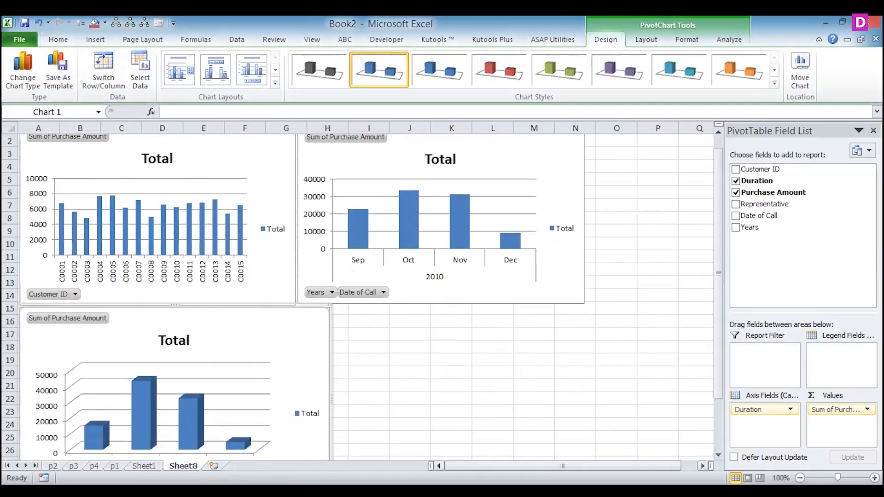
click(718, 455)
click(718, 455)
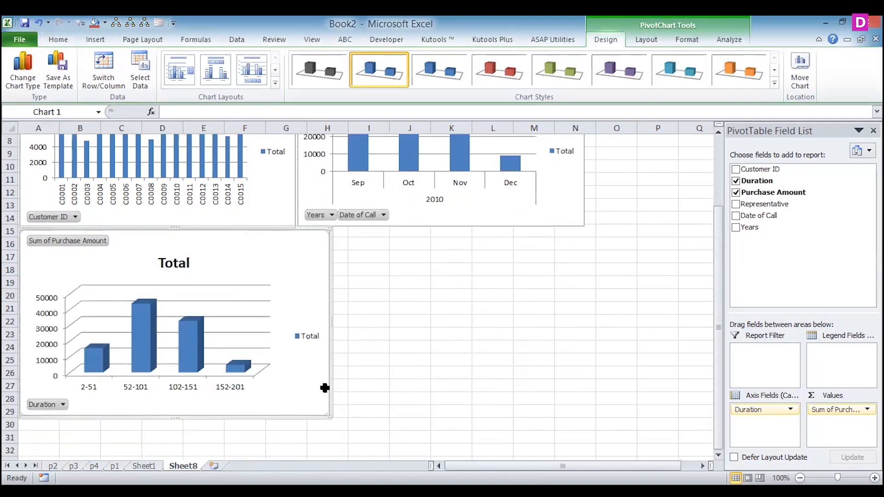
drag(331, 415, 295, 397)
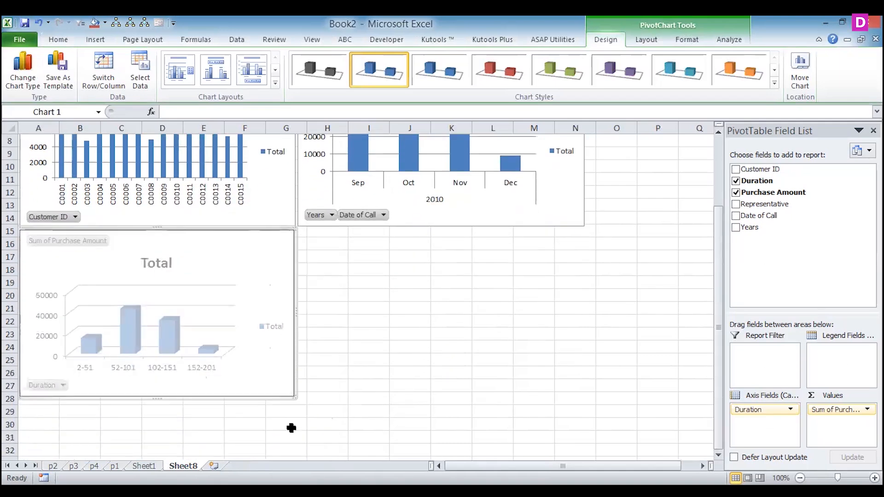
- Move the representative-wise chart from sheet p4 to Sheet8 as an embedded object
click(94, 466)
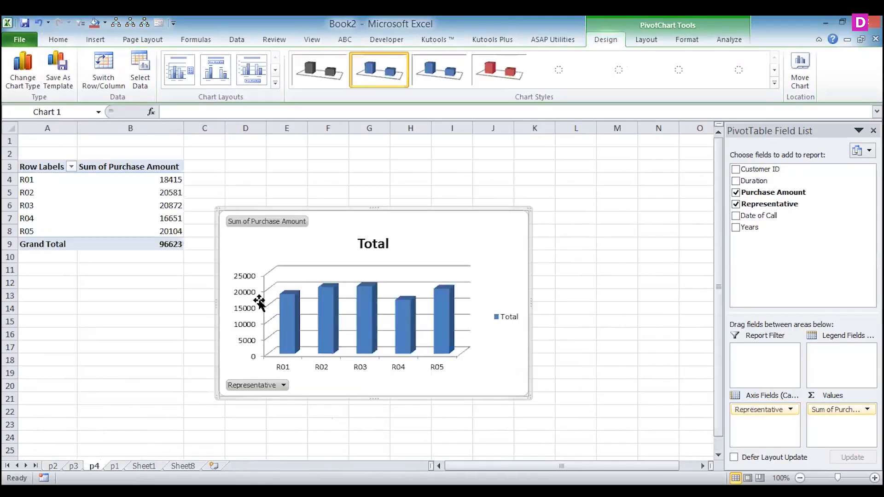
right_click(236, 347)
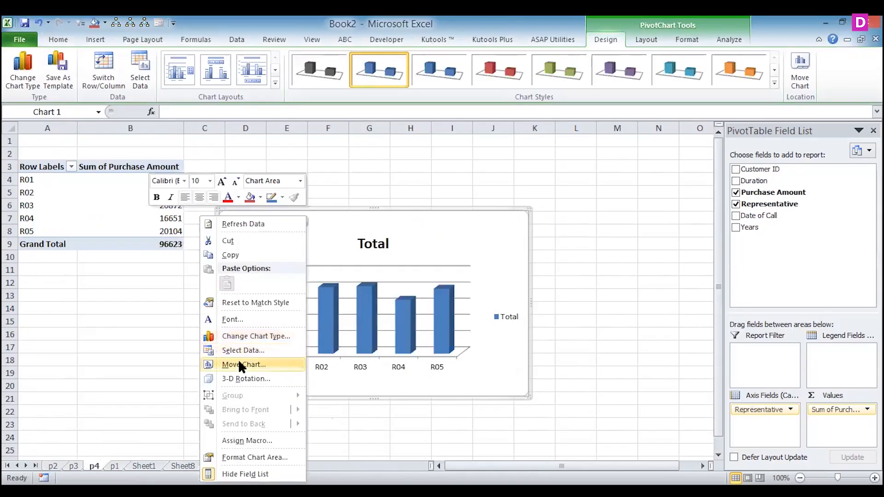
click(238, 364)
click(307, 373)
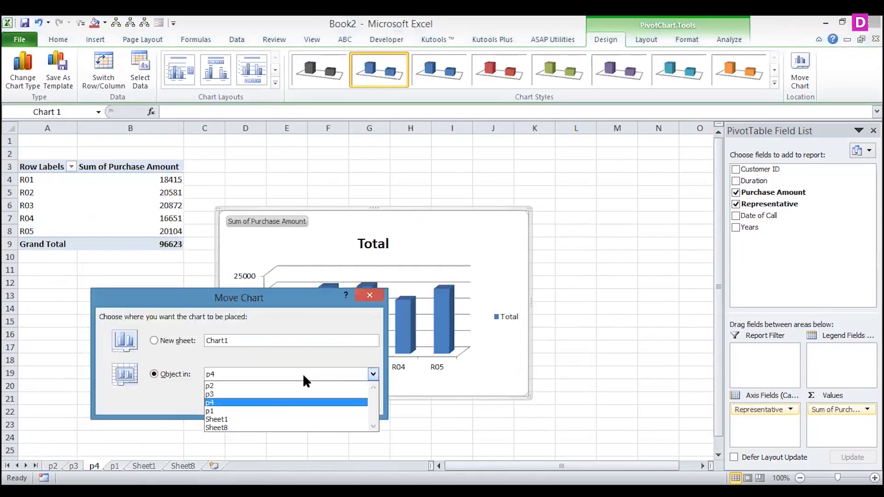
click(265, 427)
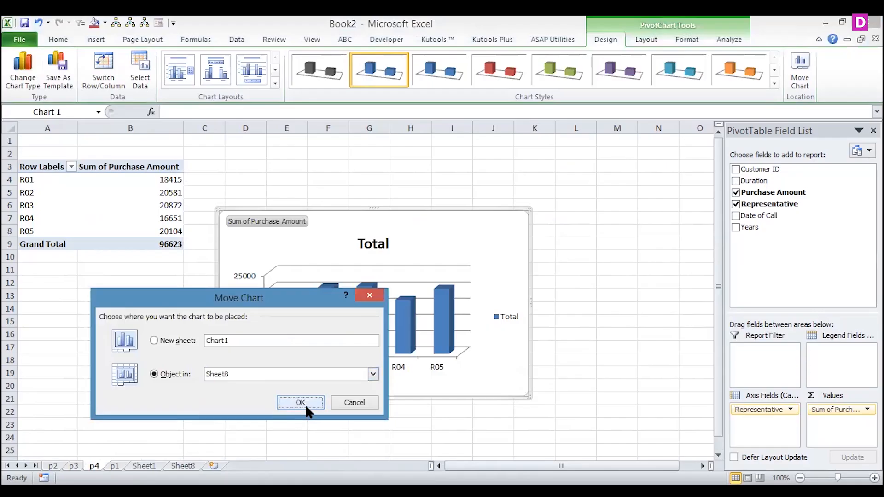
click(305, 404)
- Place the representative-wise chart directly below the month-wise chart and shrink it to about columns H–N
drag(479, 168, 571, 304)
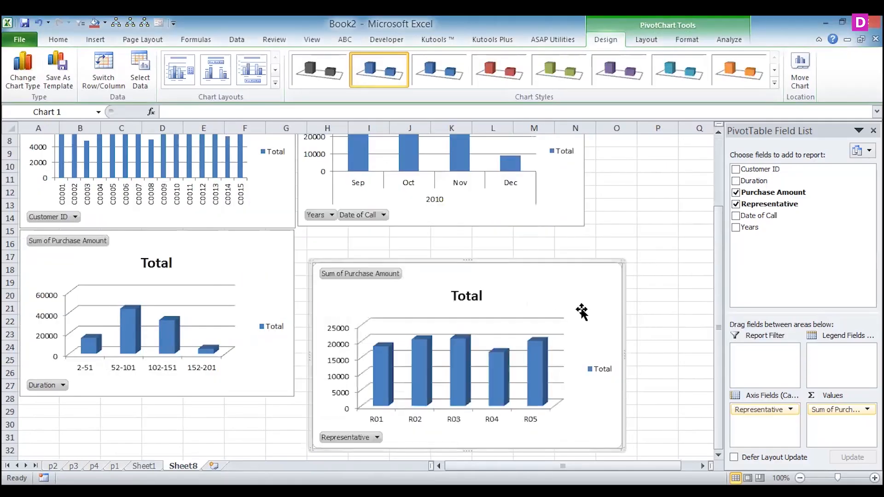
drag(621, 446, 570, 405)
drag(521, 277, 506, 243)
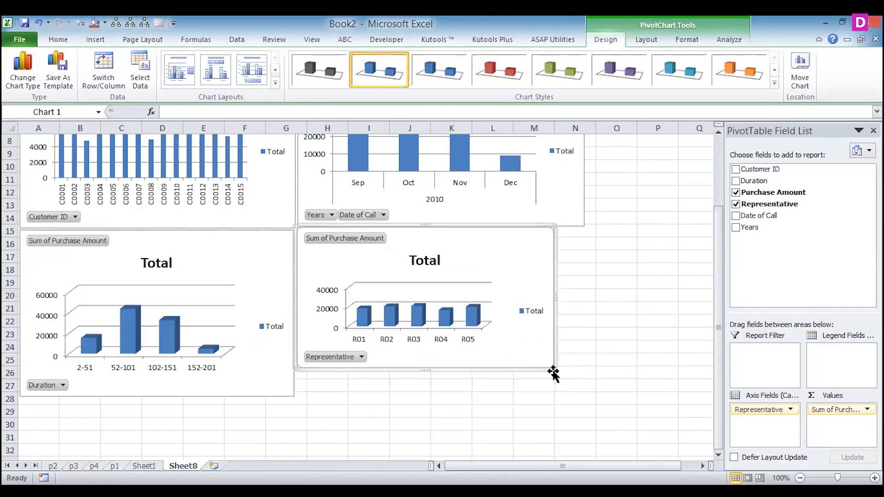
drag(551, 369, 589, 390)
- Fine-tune the representative-wise chart to match the month-wise chart's width, leave a small gap above it and extend it down to about row 28
drag(716, 326, 711, 307)
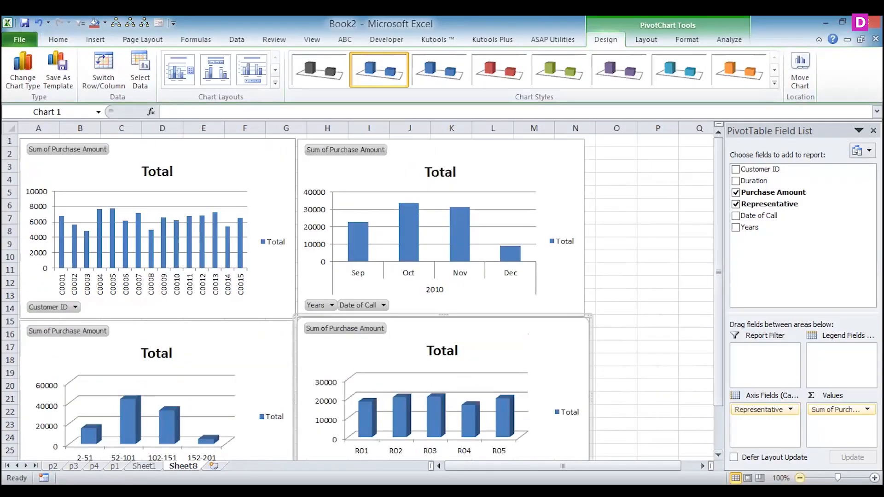
click(799, 477)
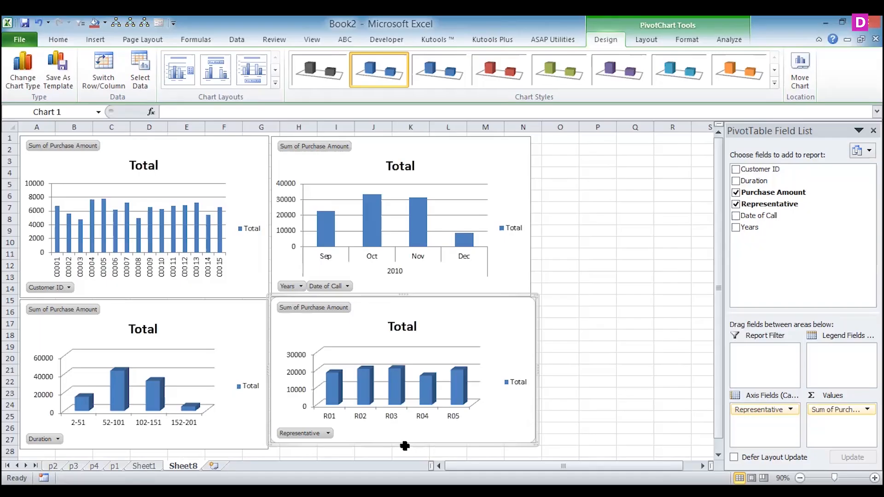
drag(402, 444, 402, 453)
drag(483, 321, 490, 326)
drag(537, 374, 528, 371)
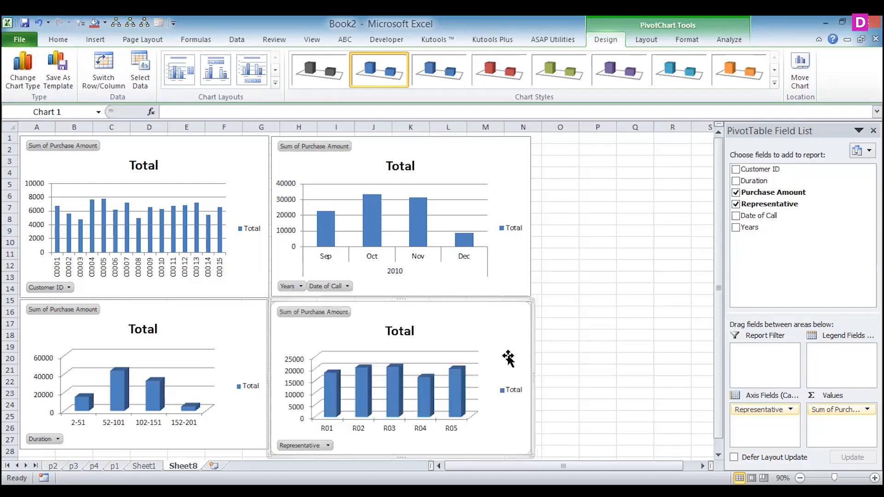
click(571, 251)
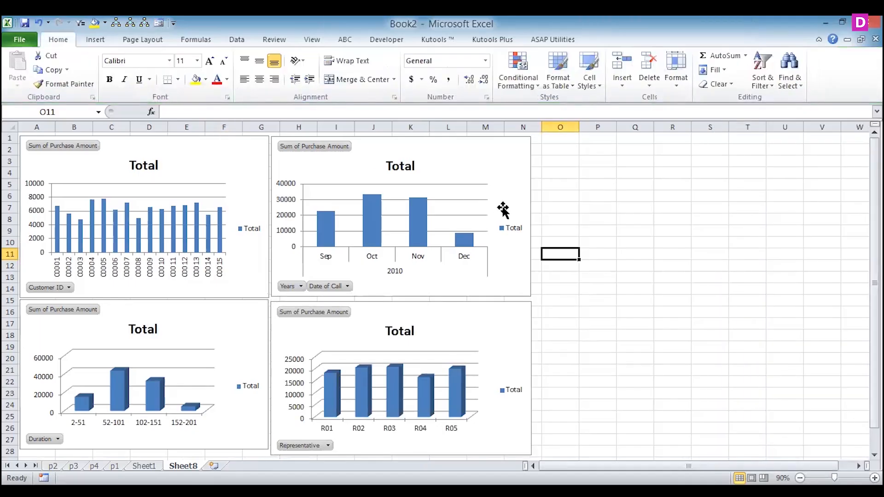
- Insert a Customer ID slicer for the customer-wise chart and place it beside the charts at about columns O–Q, rows 1–14
click(235, 156)
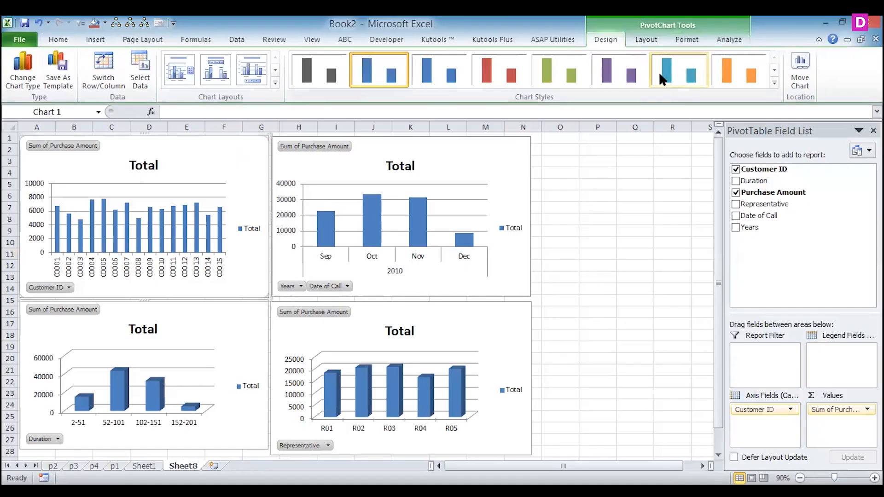
click(643, 40)
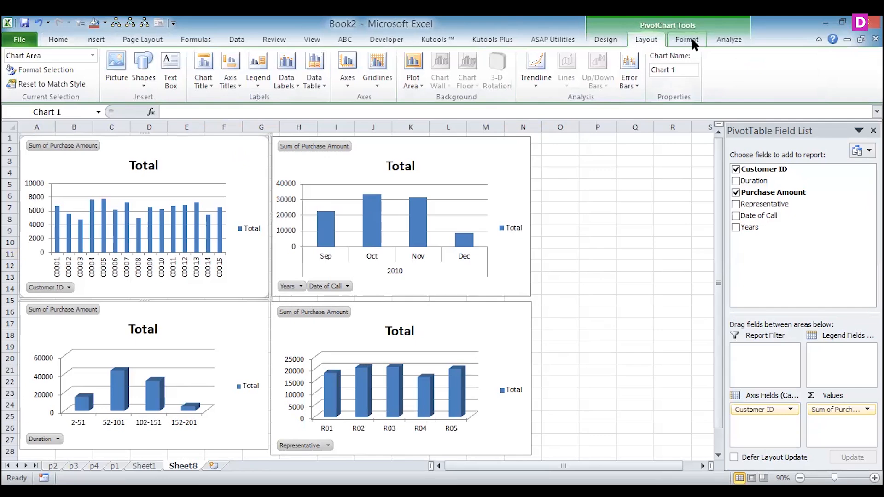
click(691, 39)
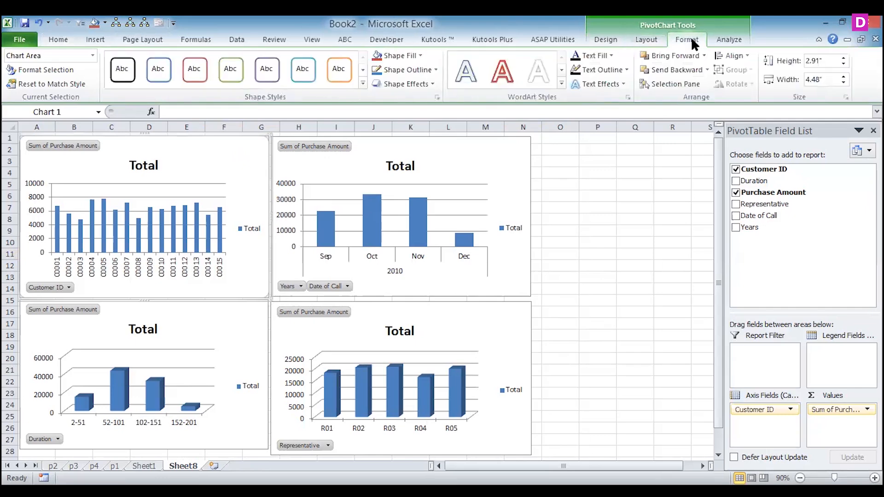
click(723, 42)
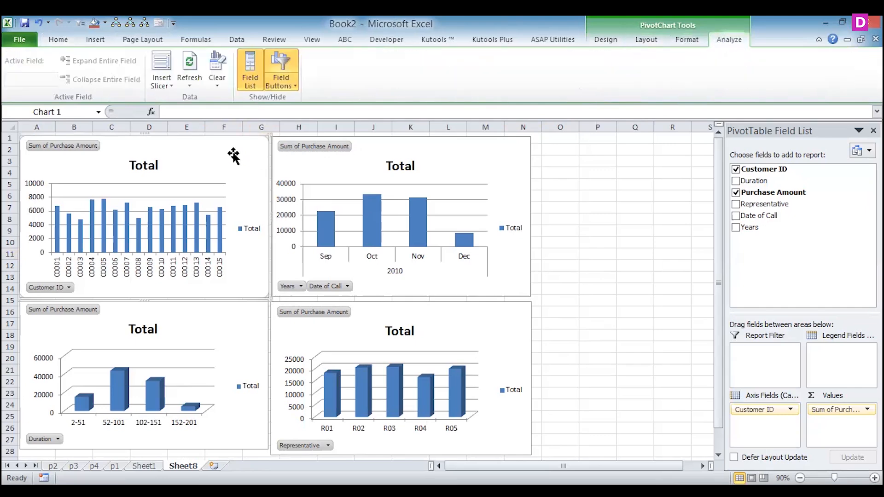
click(162, 69)
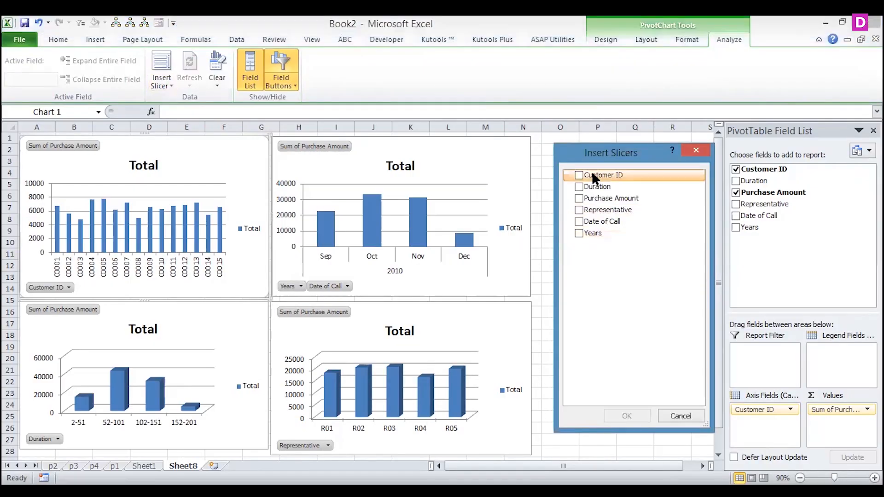
click(578, 175)
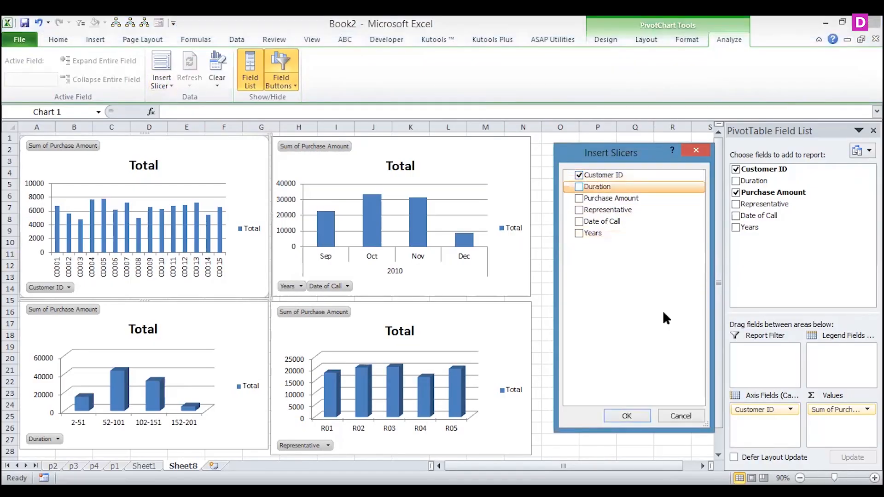
click(626, 415)
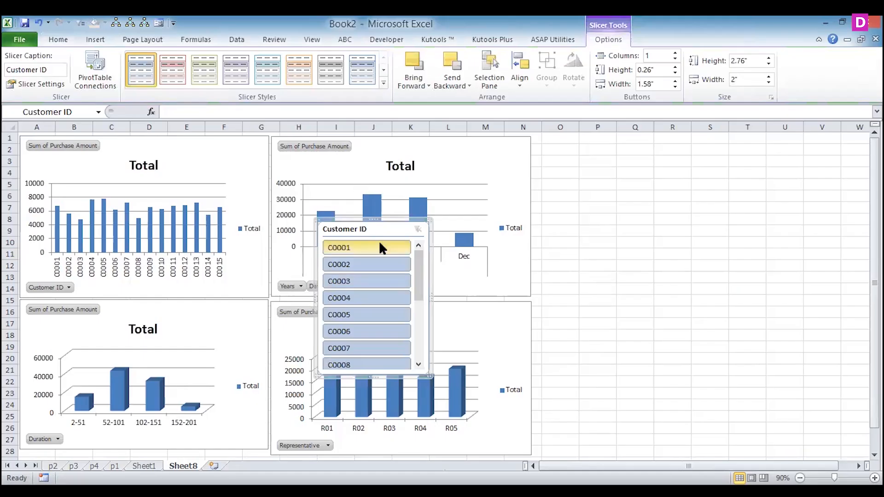
drag(375, 231, 611, 148)
- Insert a Date of Call slicer for the month-wise chart and place it directly beside the Customer ID slicer
click(446, 153)
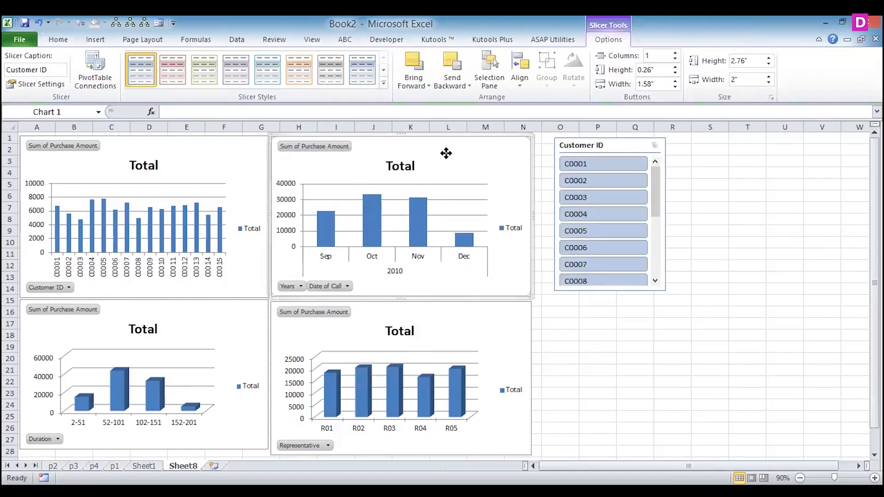
right_click(400, 256)
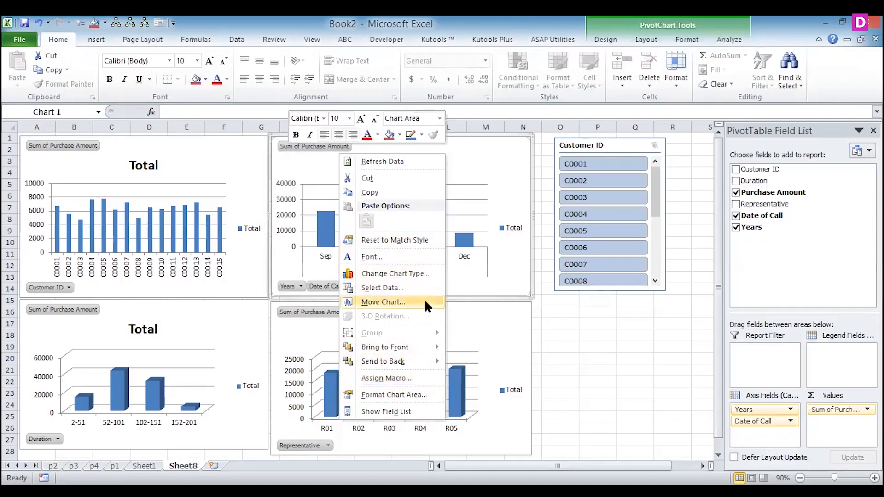
click(728, 41)
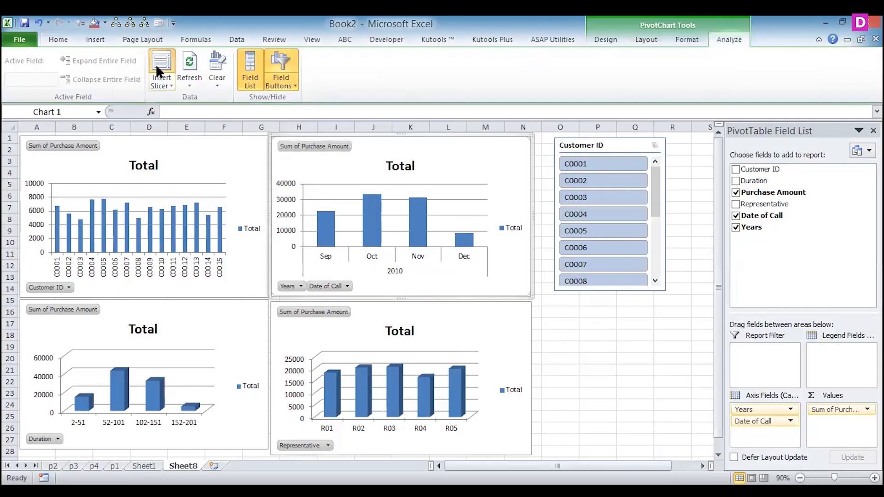
click(161, 63)
click(578, 221)
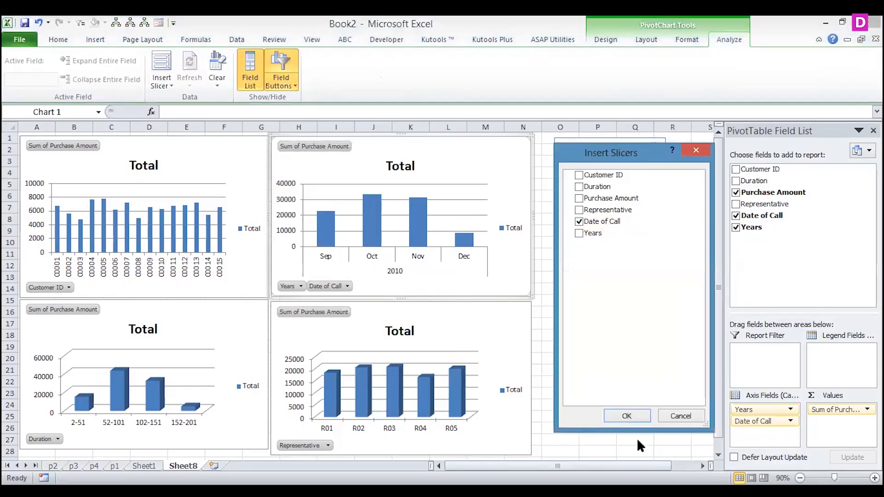
click(626, 416)
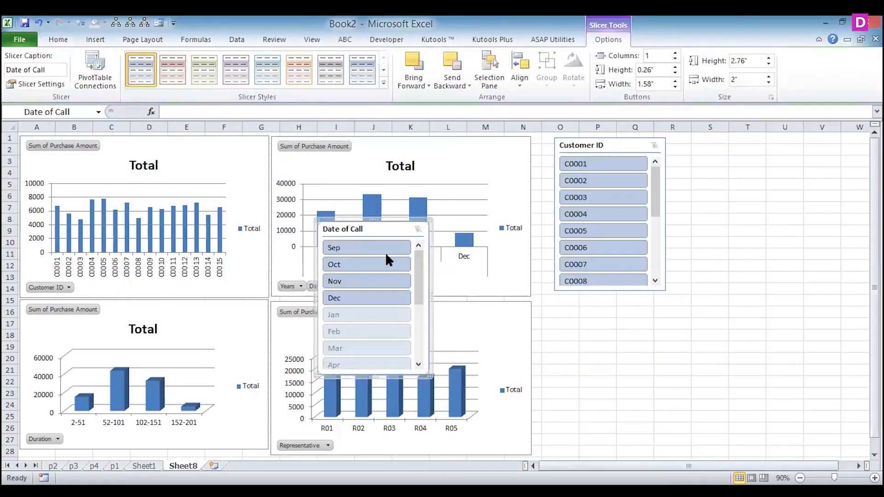
drag(618, 144, 728, 148)
- Insert a Duration slicer for the duration range chart and place it directly below the Customer ID slicer
click(193, 308)
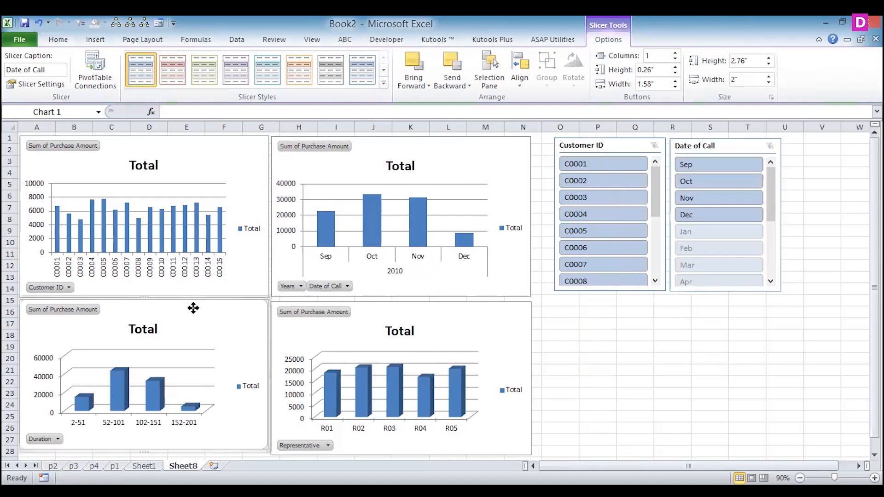
right_click(193, 308)
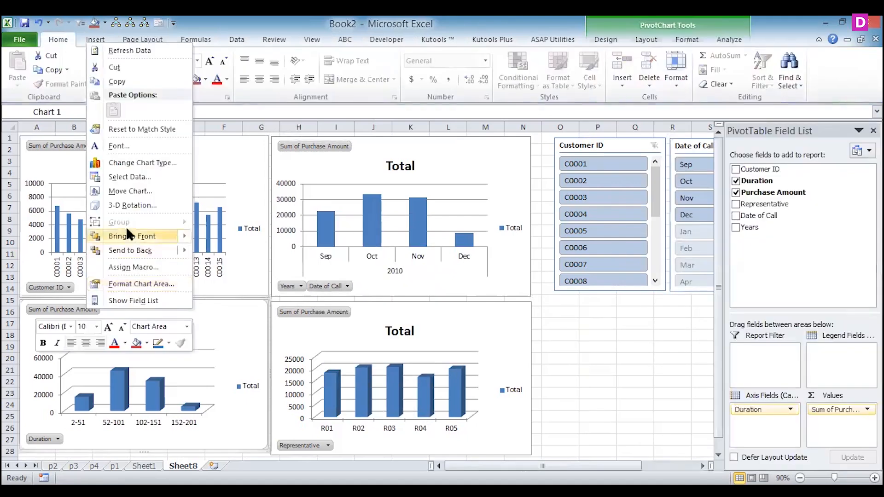
click(727, 40)
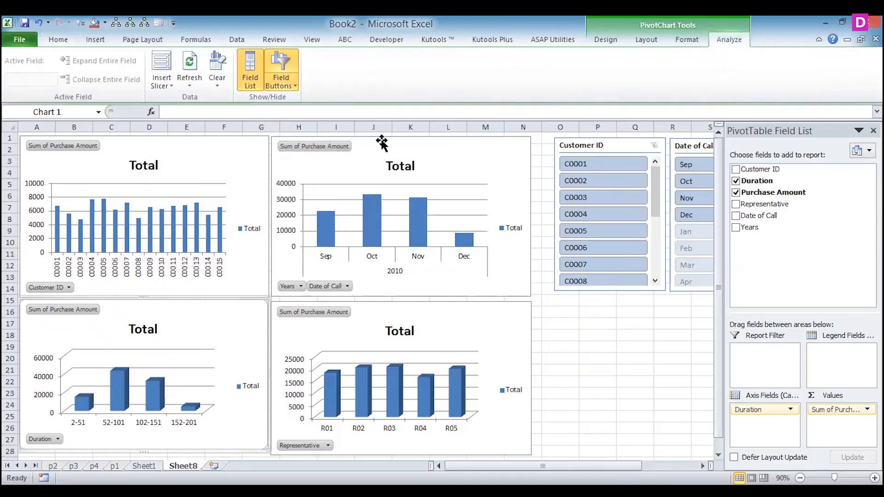
click(164, 57)
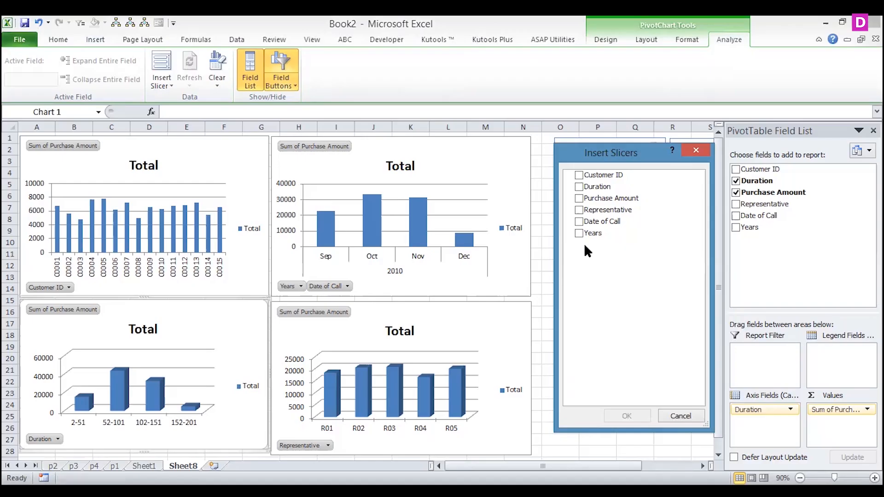
click(579, 186)
click(626, 415)
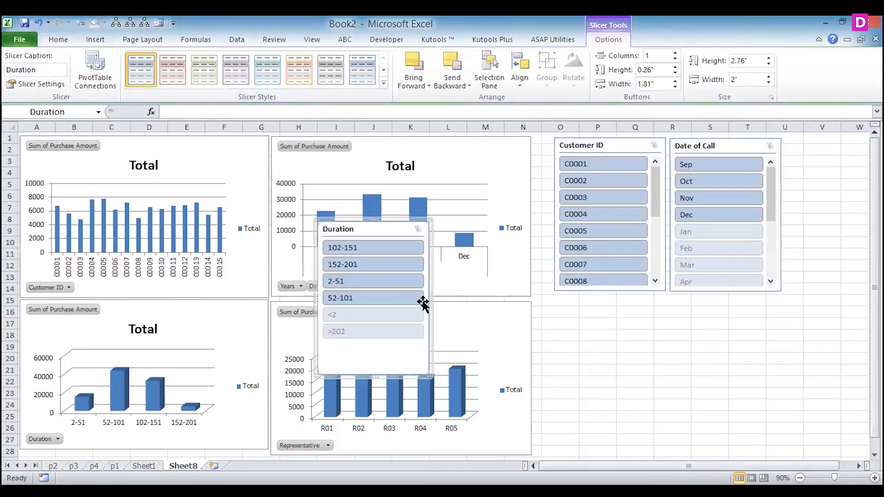
drag(362, 229, 598, 302)
- Insert a Representative slicer for the representative-wise chart and place it directly below the Date of Call slicer
click(431, 315)
right_click(328, 317)
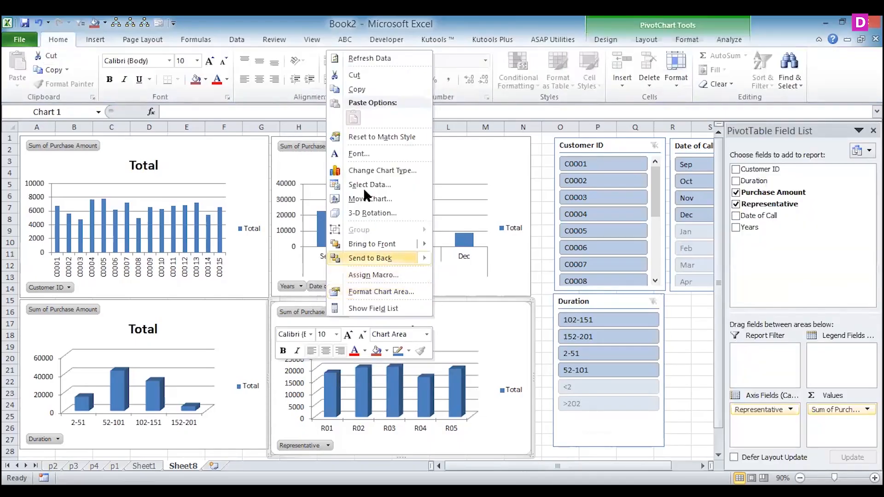
click(468, 324)
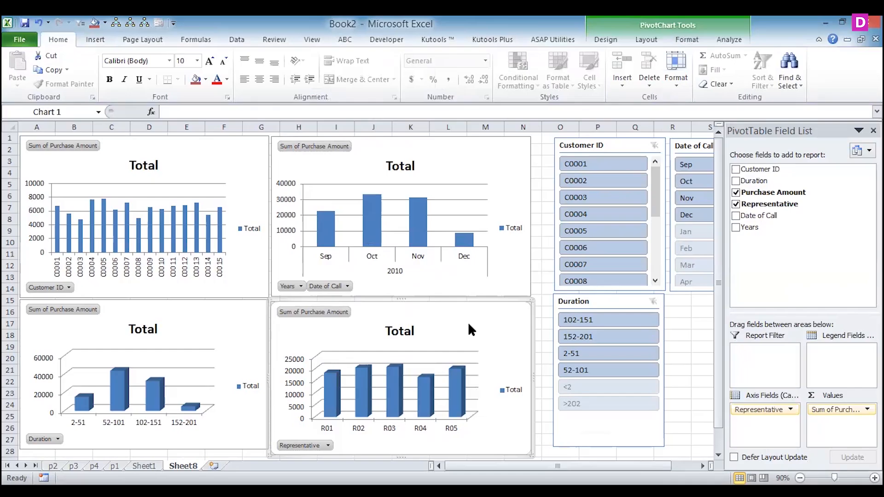
click(722, 40)
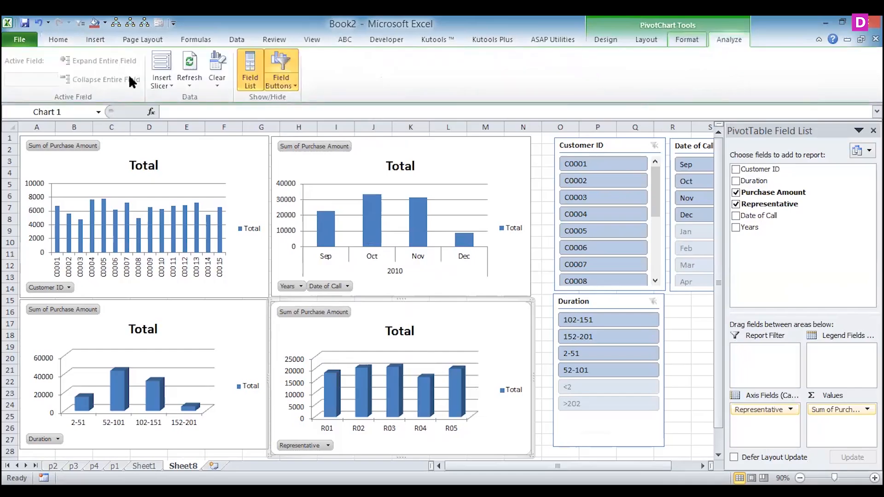
click(161, 65)
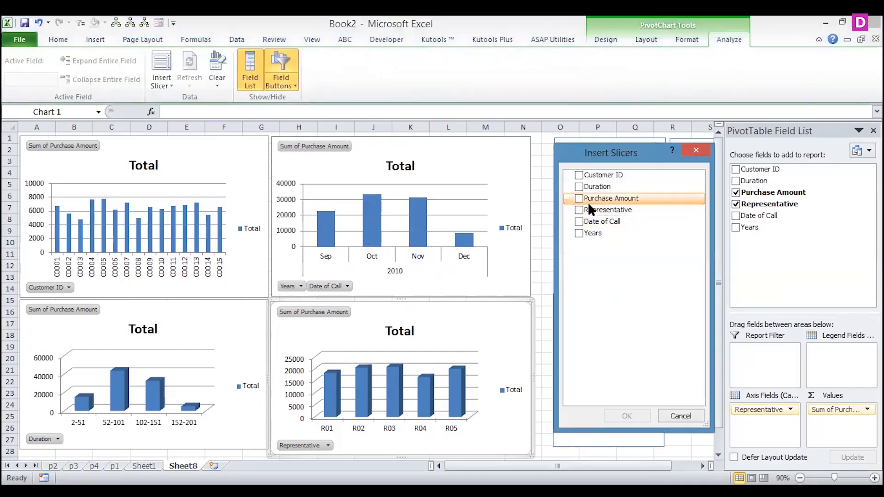
click(578, 210)
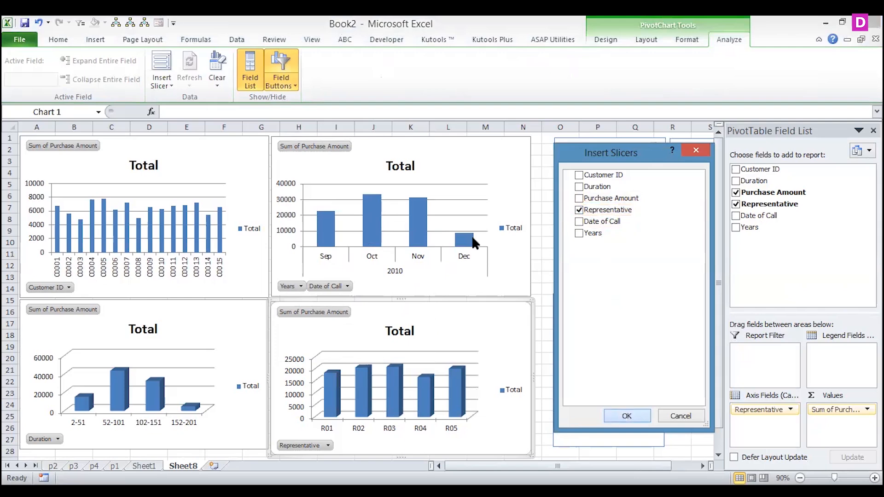
drag(380, 231, 732, 304)
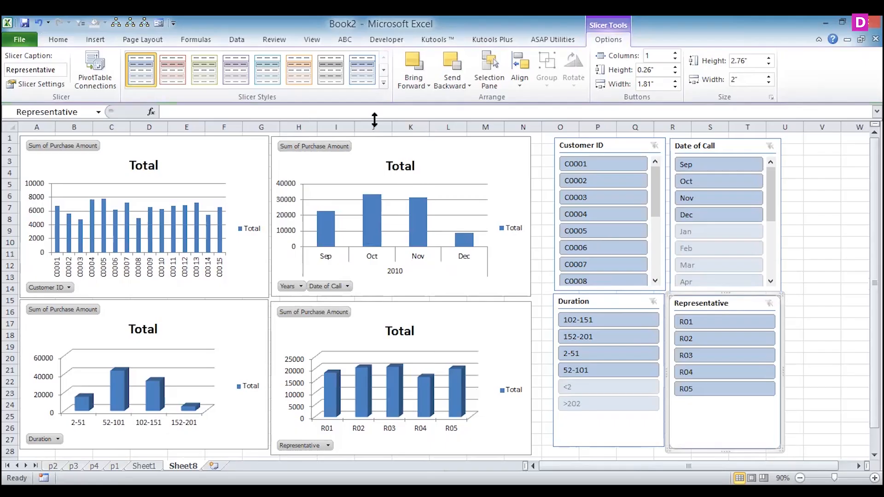
click(383, 82)
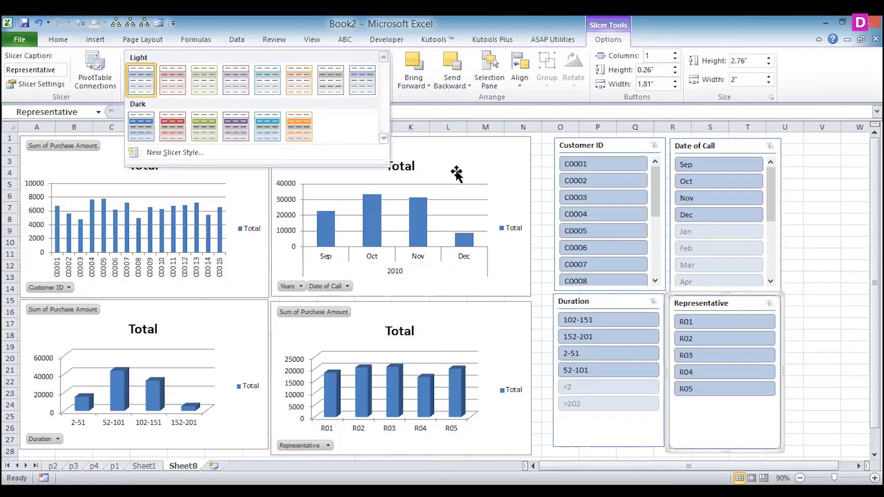
click(584, 140)
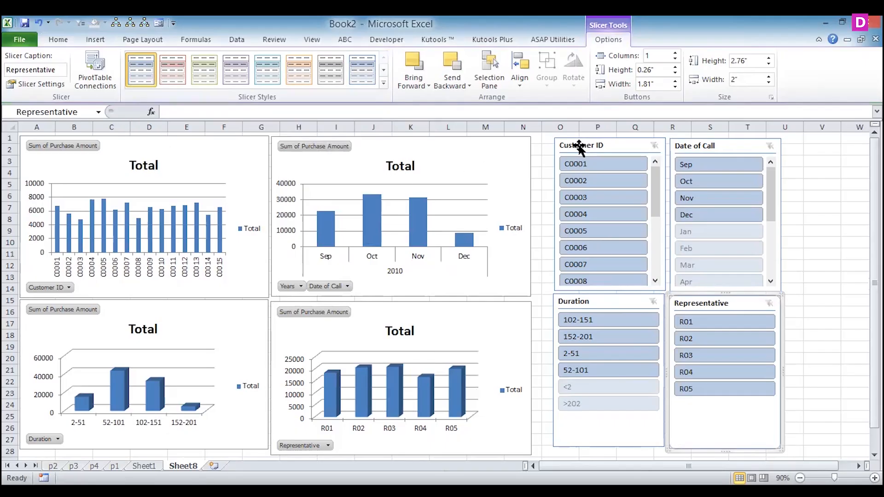
- Apply the dark orange slicer style to the Customer ID slicer and the dark teal style to the Duration slicer
click(381, 81)
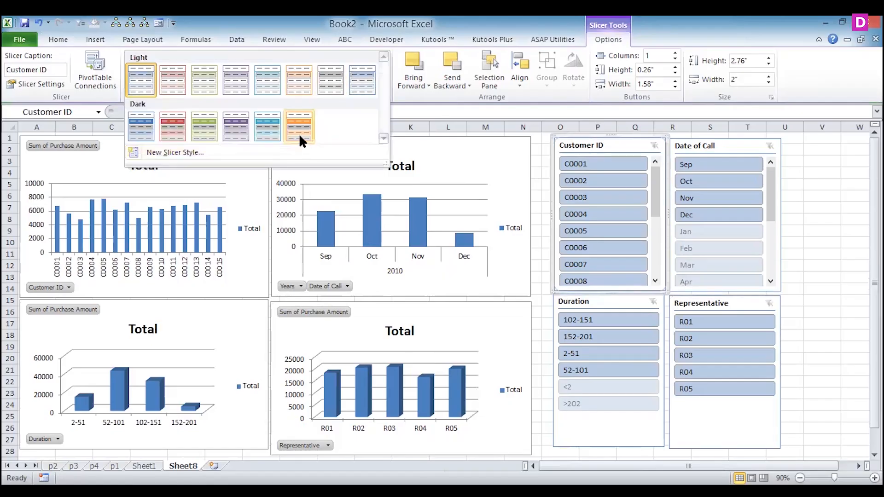
click(299, 134)
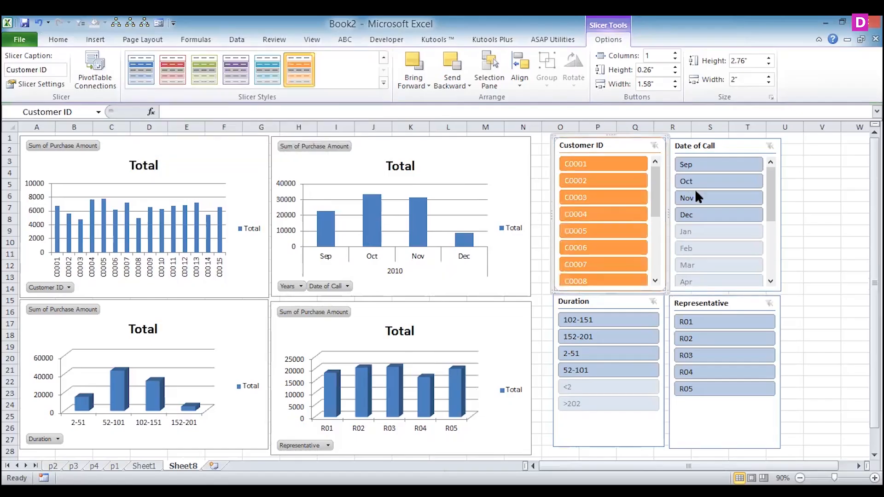
click(597, 302)
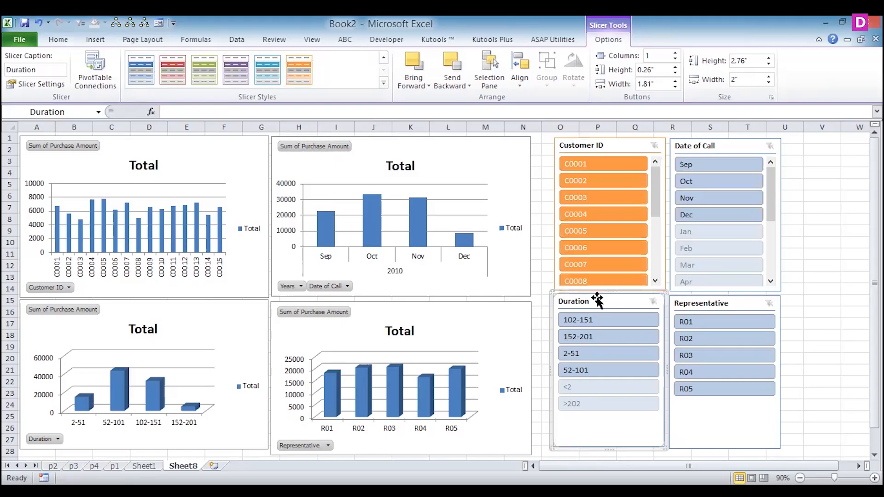
click(270, 81)
- Apply the dark green slicer style to the Representative slicer and the dark red style to the Date of Call slicer
click(711, 303)
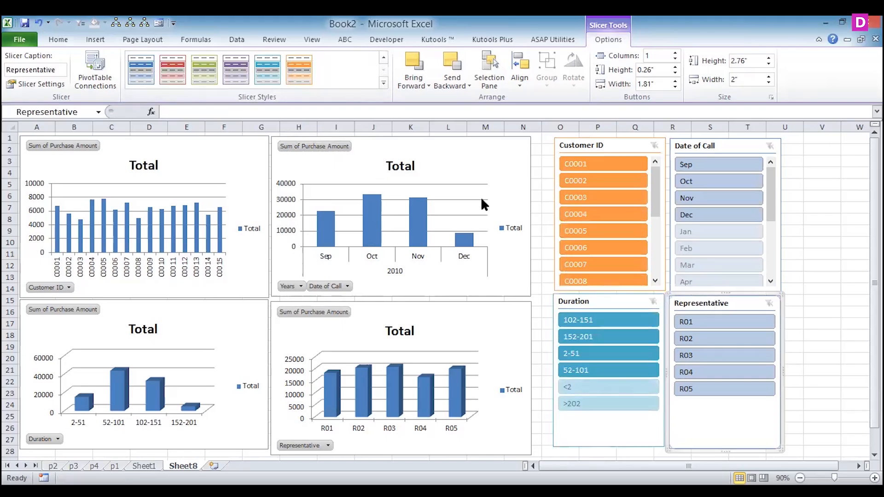
click(205, 70)
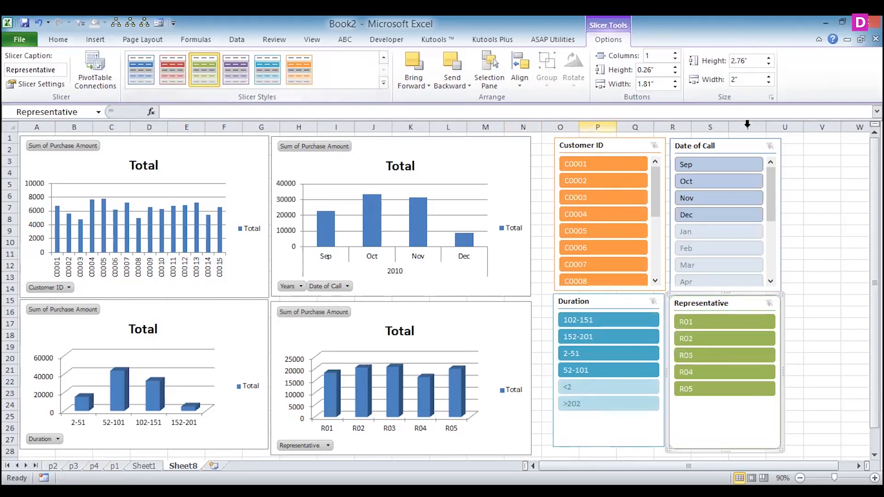
click(728, 144)
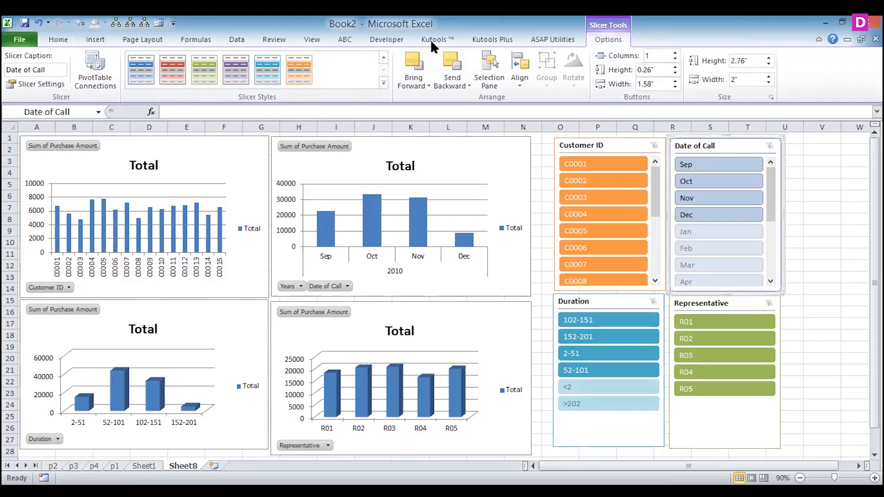
click(171, 68)
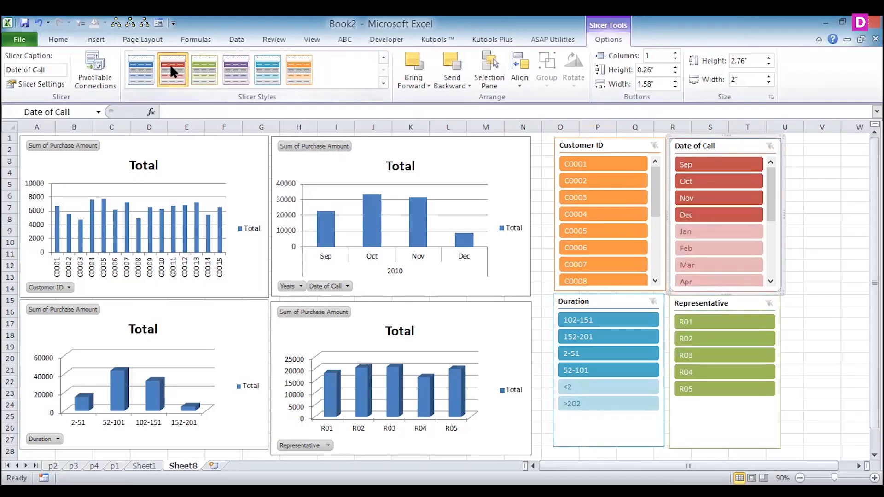
- Apply the orange chart style with a black background to the customer-wise chart
click(205, 168)
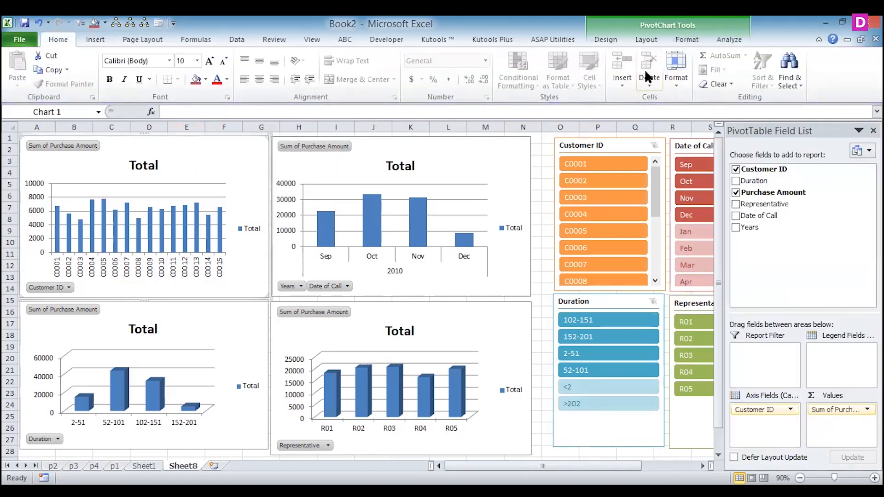
click(597, 35)
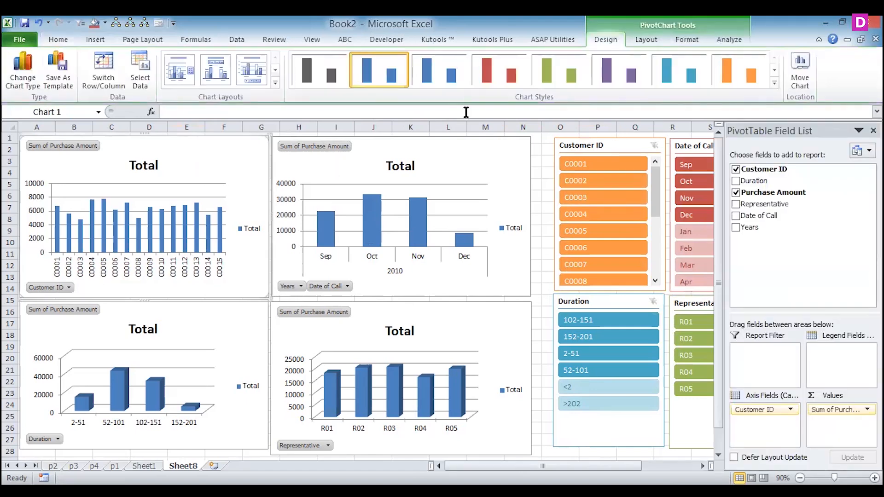
click(773, 82)
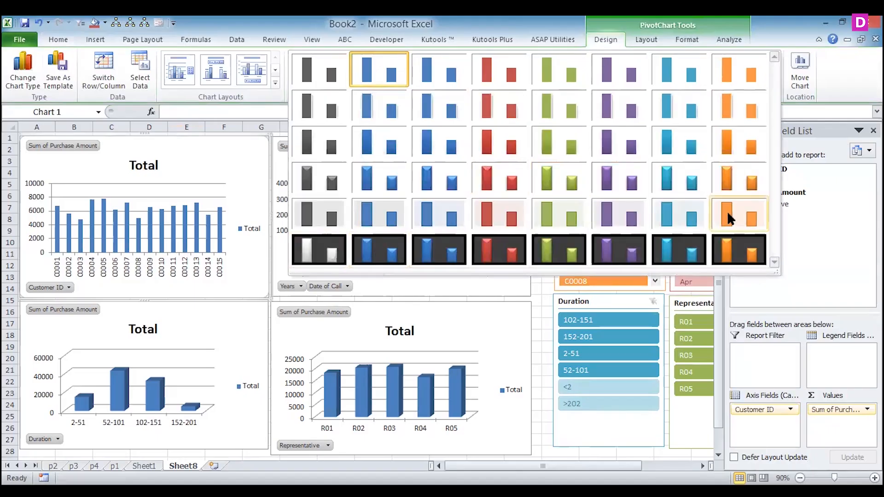
click(727, 238)
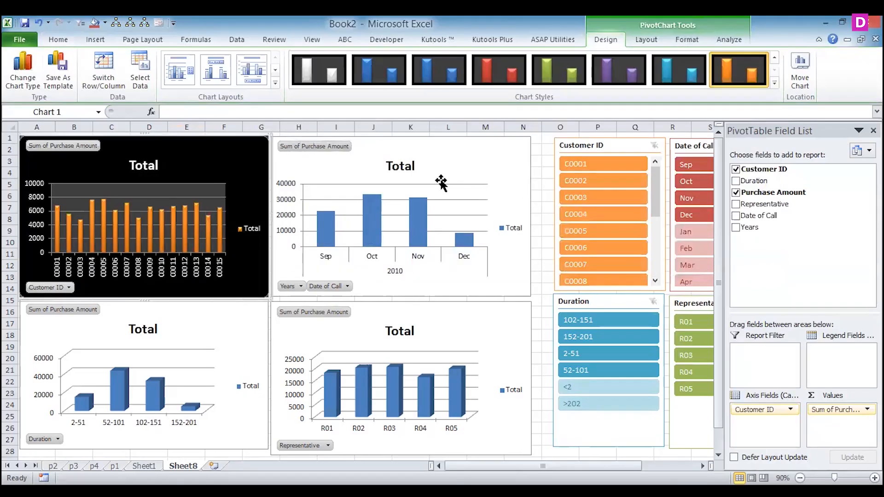
- Apply the red chart style with a black background to the month-wise chart
click(455, 157)
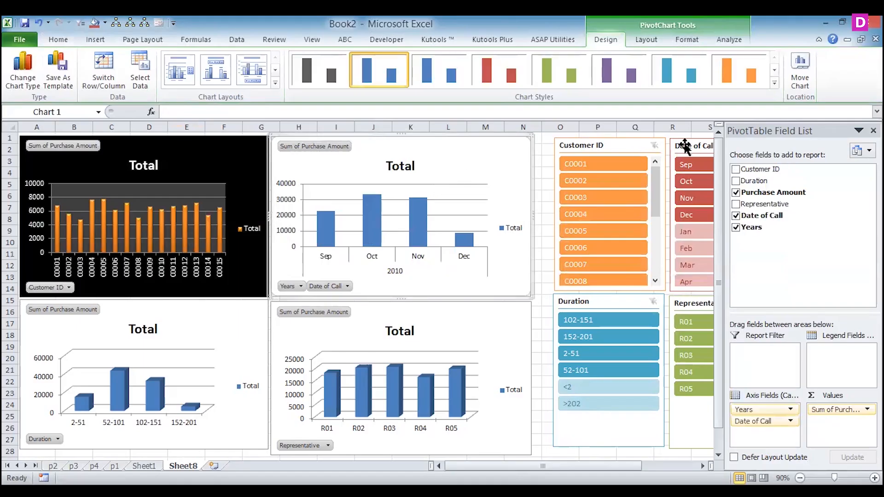
click(774, 82)
click(508, 248)
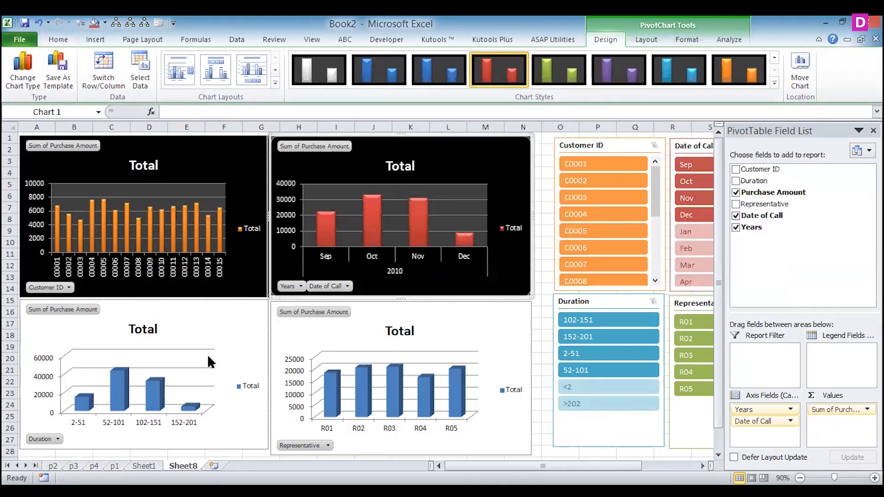
- Apply the teal chart style with a black background to the duration range chart
click(217, 355)
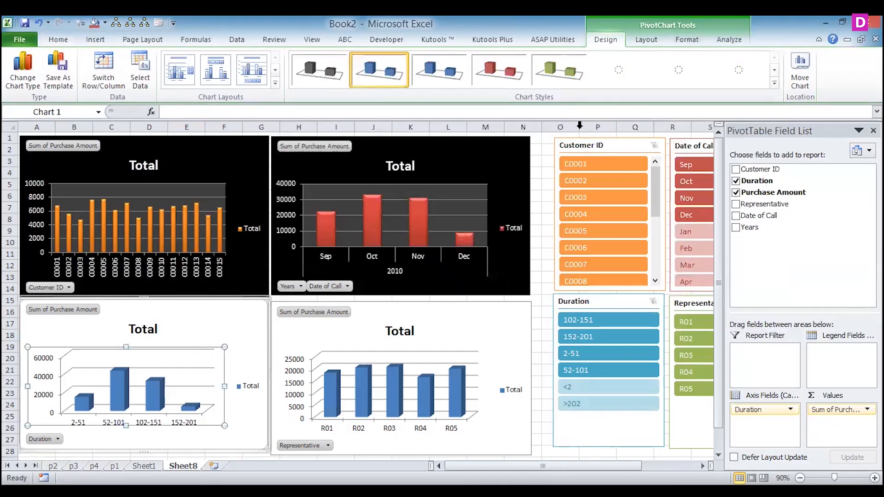
click(243, 314)
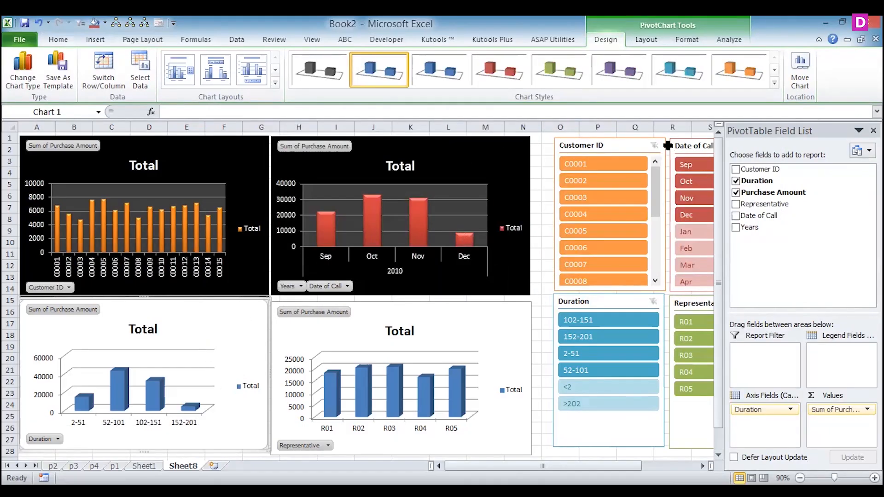
click(772, 82)
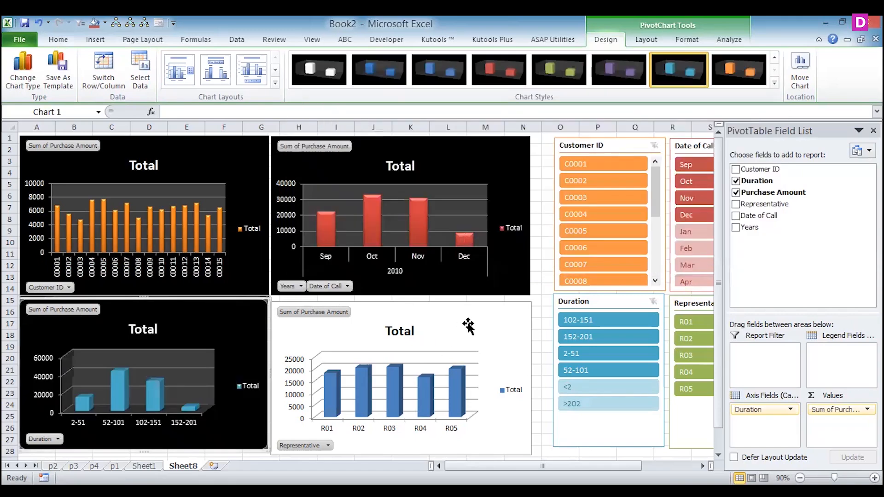
- Apply the green chart style with a black background to the representative-wise chart and close the PivotTable Field List
click(466, 325)
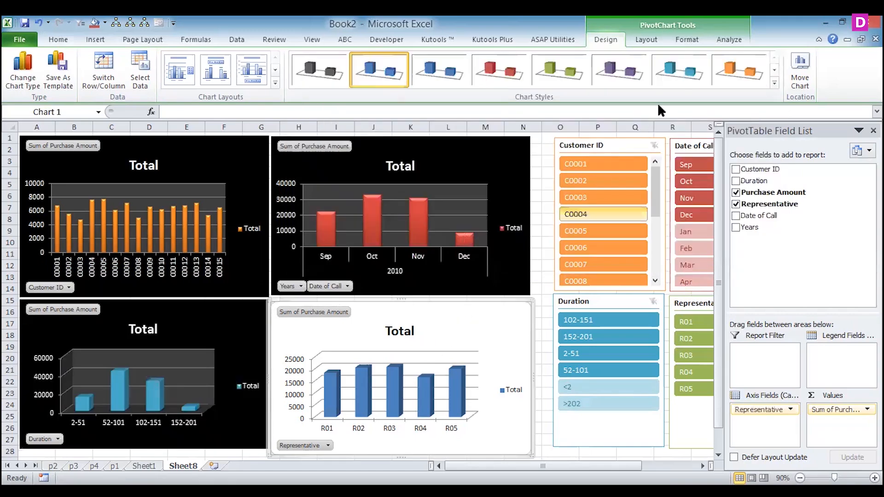
click(768, 84)
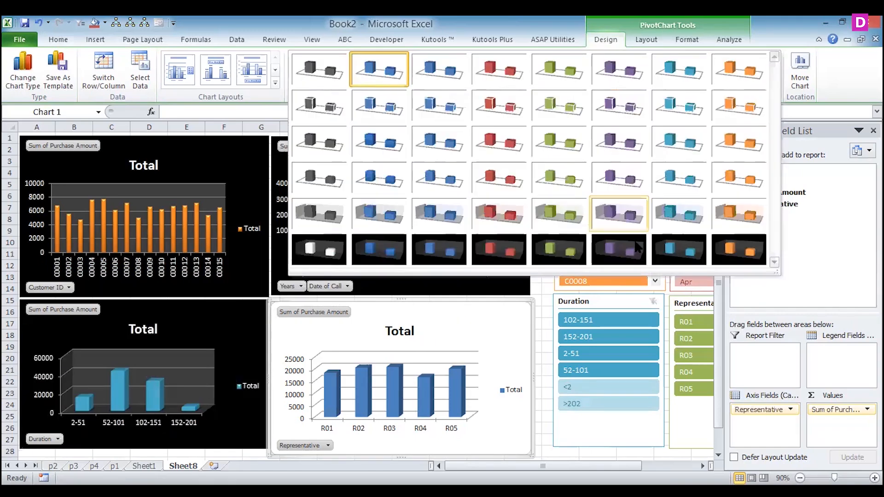
click(559, 247)
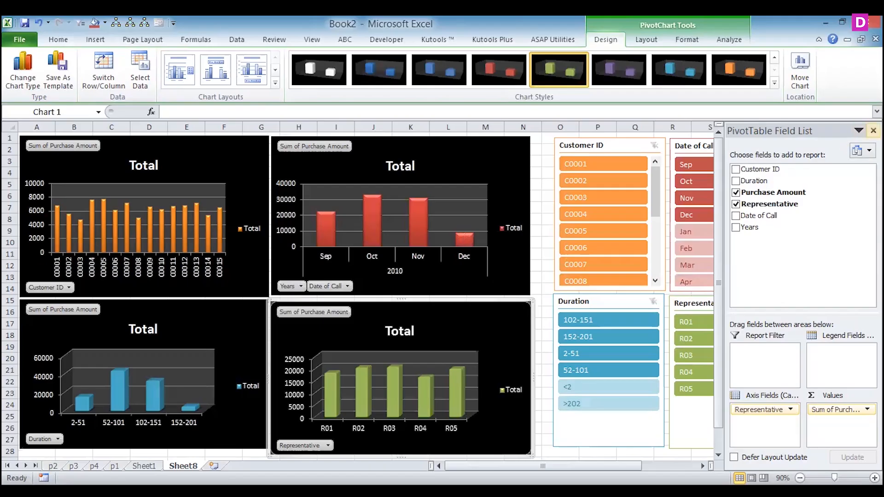
click(872, 131)
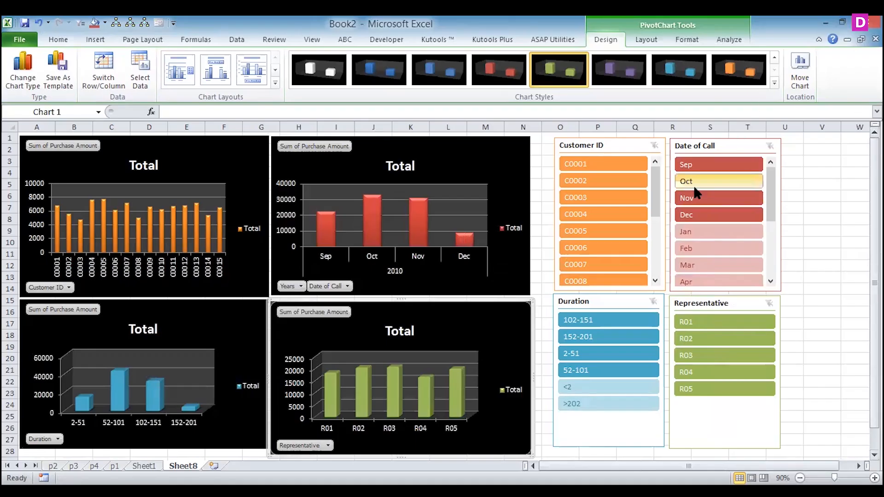
- Filter the customer-wise chart with its slicer to customers C0001, C0002, C0006 and C0008 together
click(618, 165)
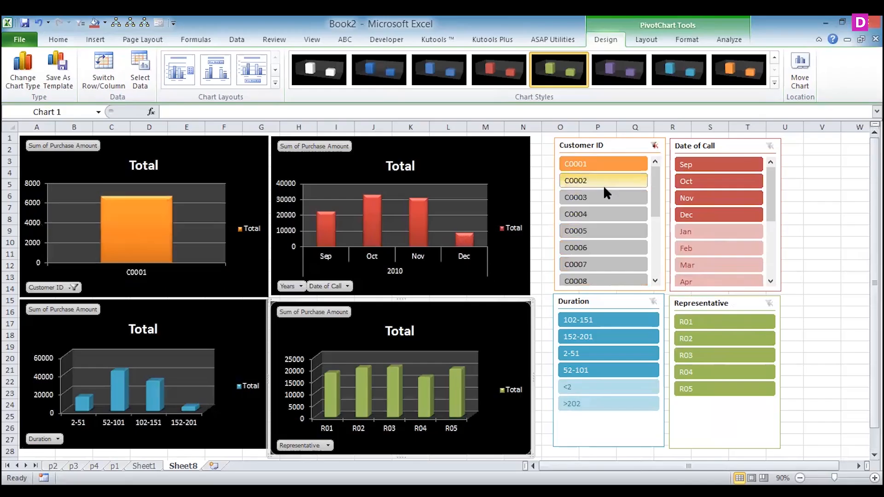
ctrl+click(601, 182)
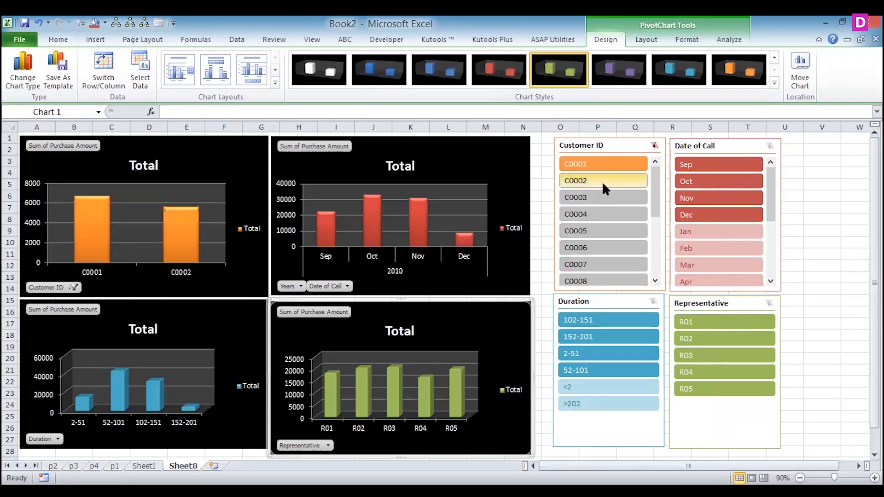
ctrl+click(590, 247)
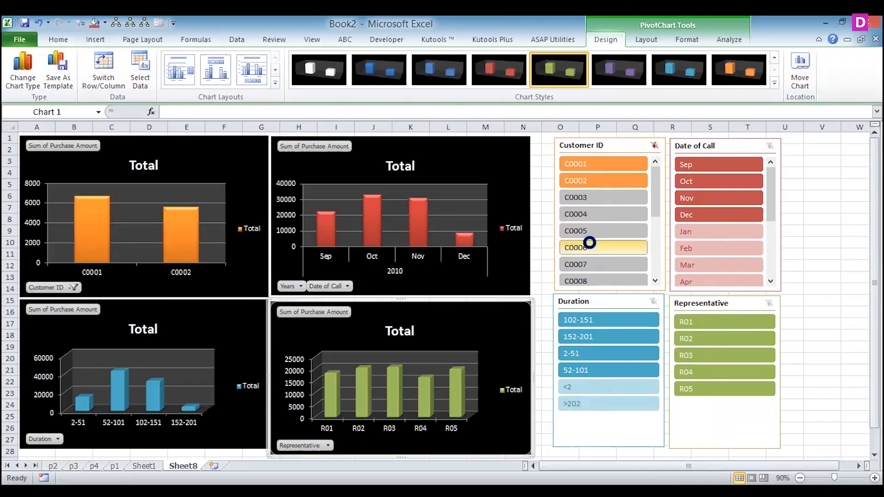
ctrl+click(592, 278)
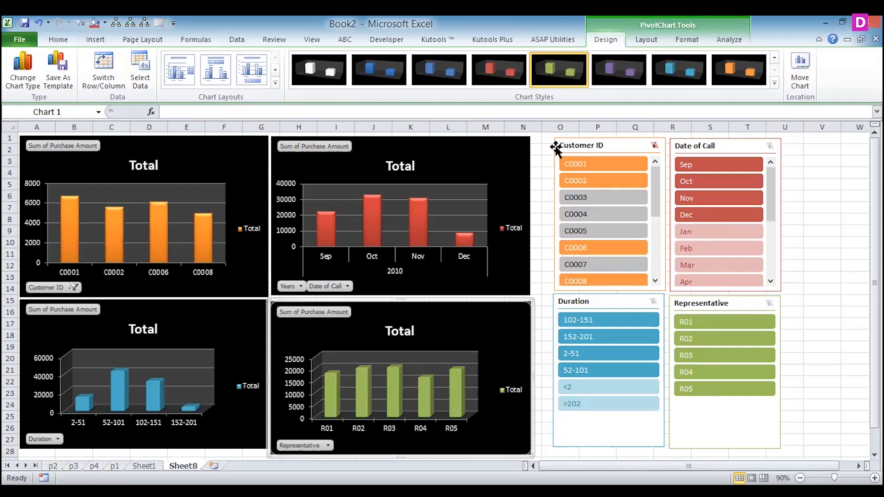
- Filter the customer-wise chart with its slicer to customer C0003 only
right_click(601, 149)
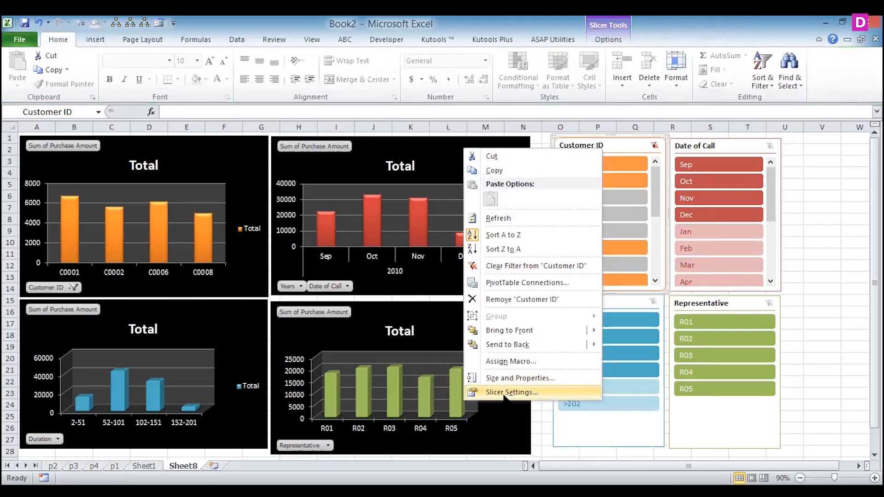
click(622, 147)
click(587, 198)
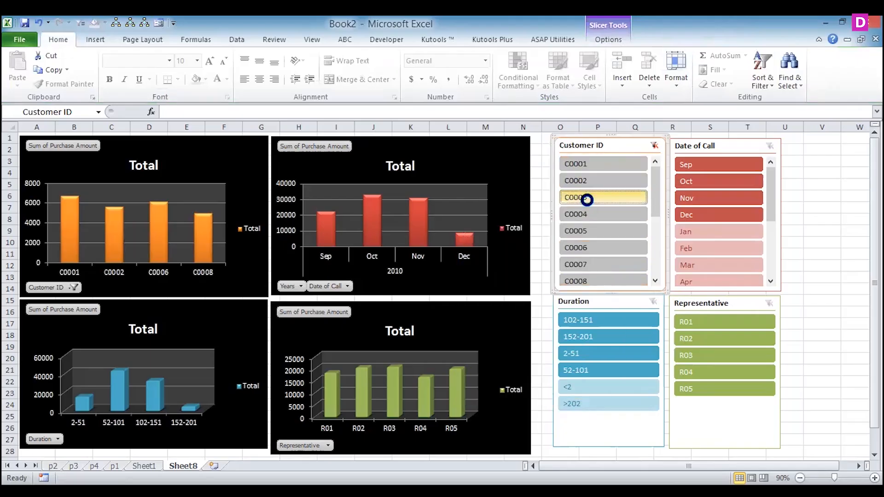
- Change the month-wise chart to a standard pie and apply the multicoloured chart style with a black background
click(466, 153)
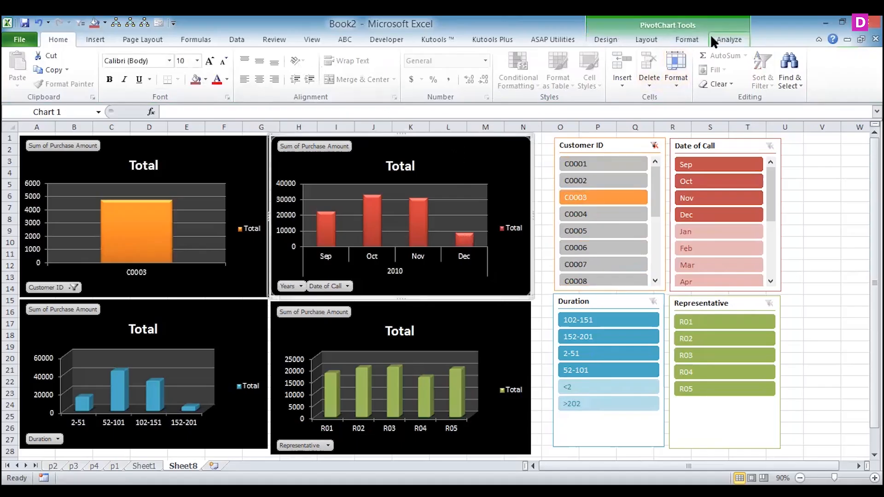
click(604, 40)
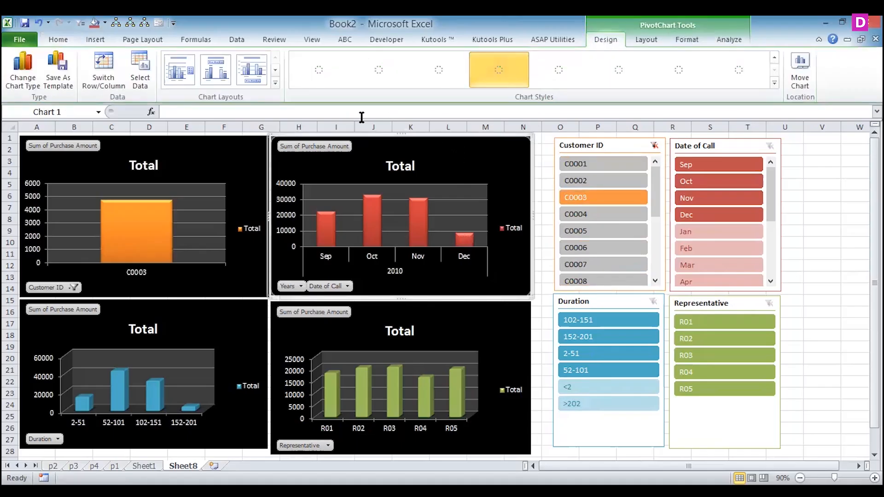
click(24, 70)
click(371, 300)
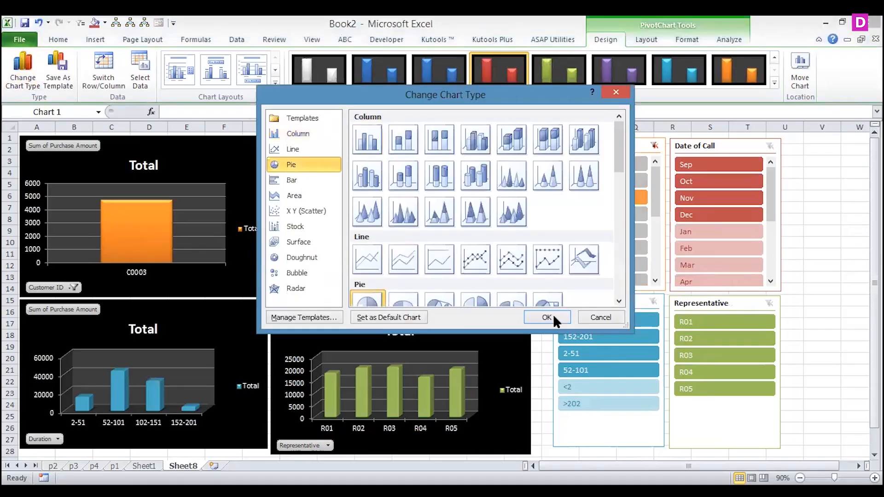
click(548, 313)
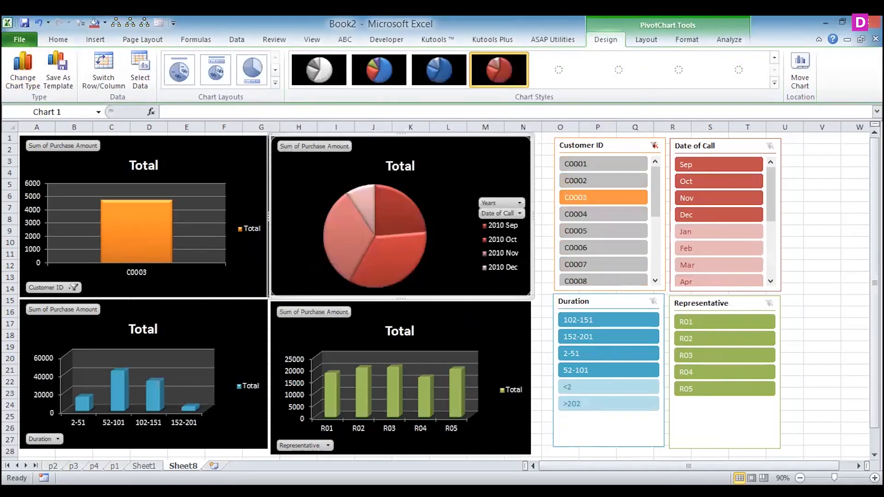
click(382, 70)
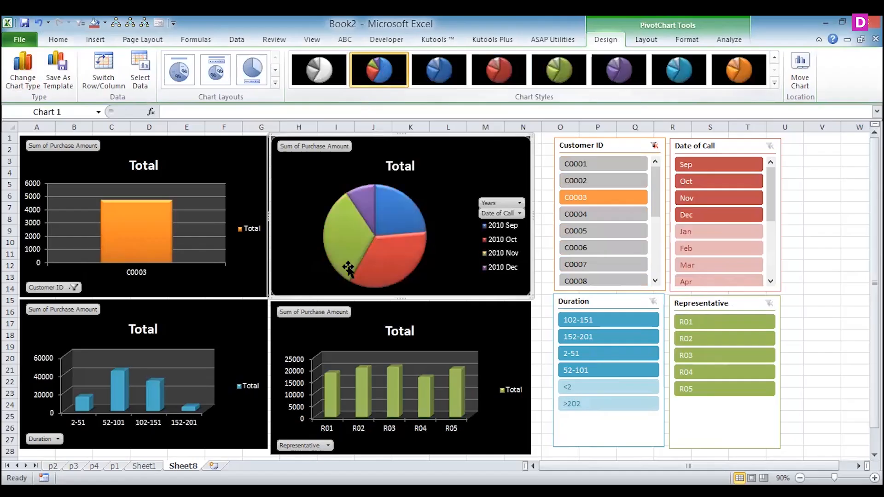
- Change the duration range chart to a 3-D pie
click(223, 324)
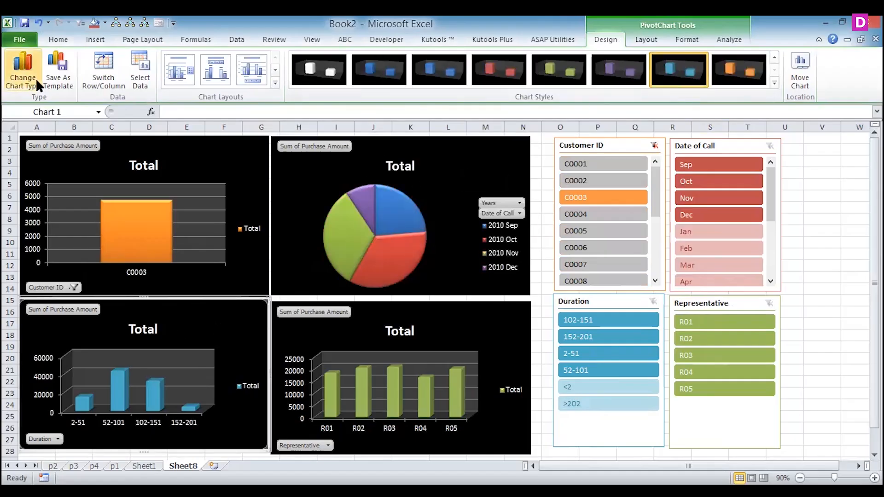
click(23, 79)
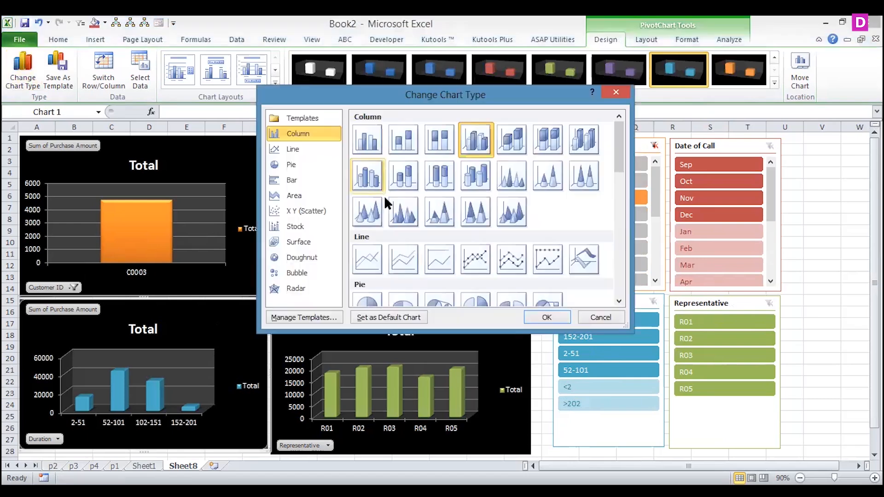
click(403, 296)
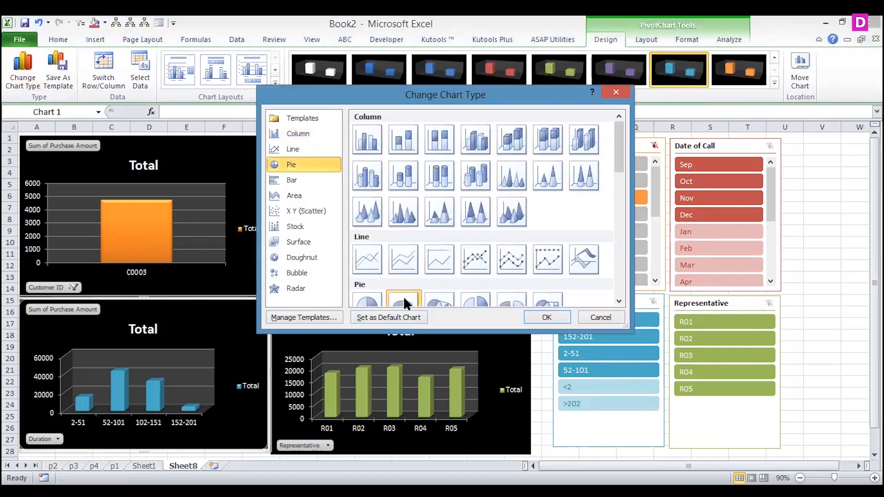
click(537, 313)
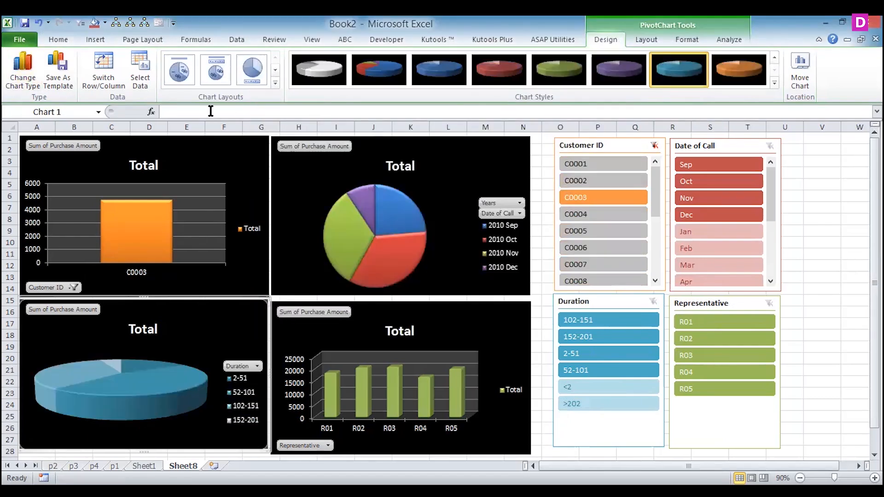
- Change the duration range chart to a 3-D cone column chart
click(21, 73)
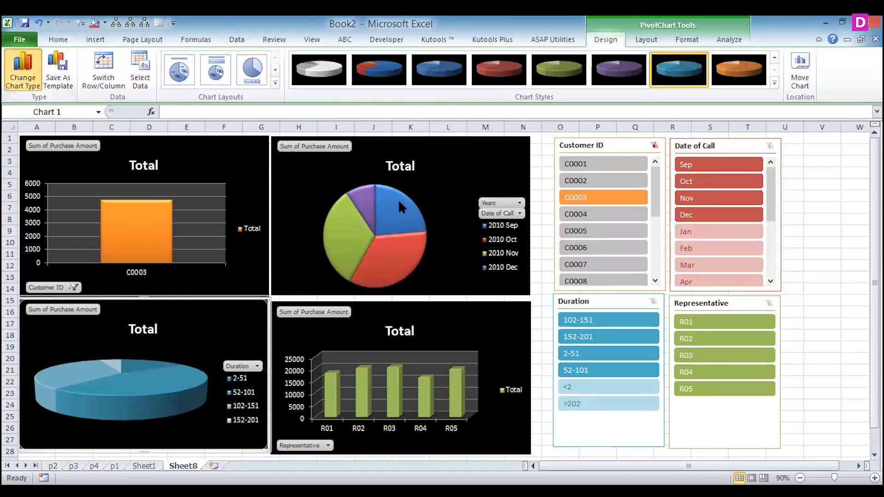
click(368, 197)
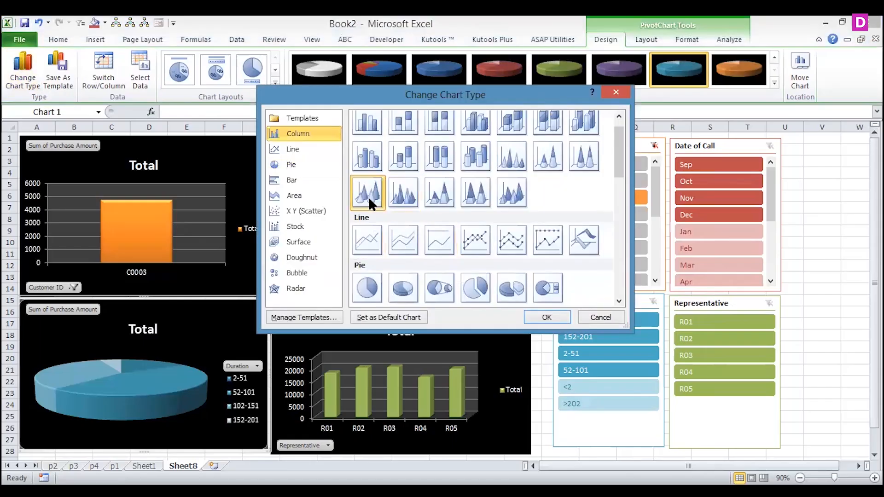
click(543, 316)
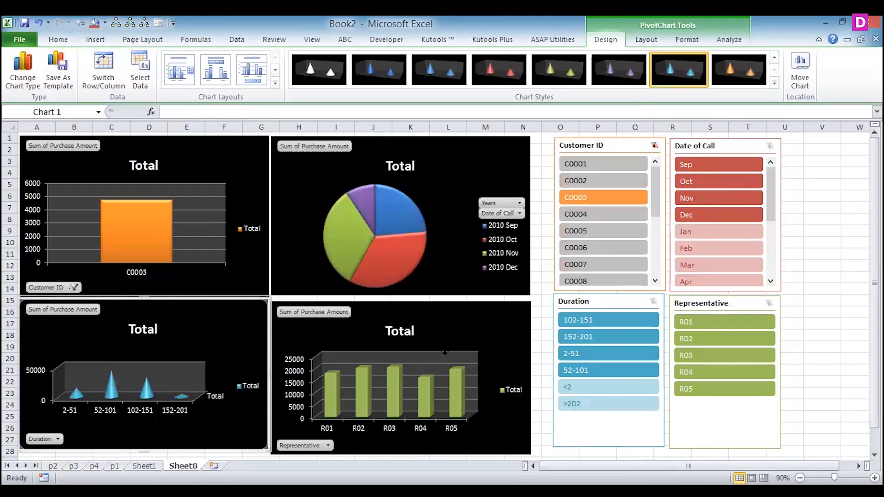
- Change the representative-wise chart to a stacked bar chart
click(443, 353)
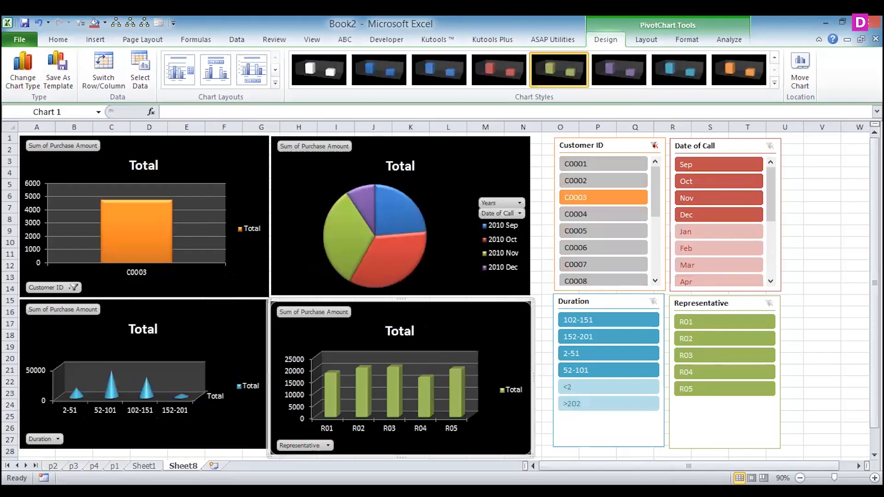
click(17, 89)
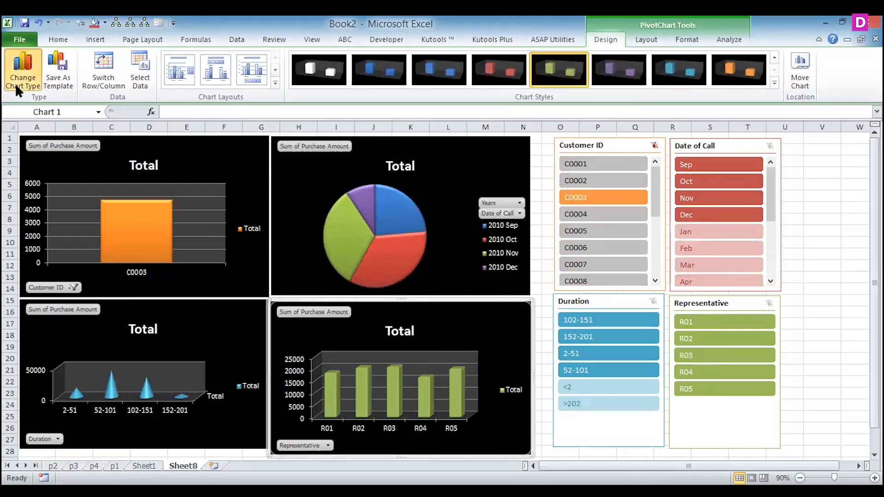
drag(619, 163, 617, 297)
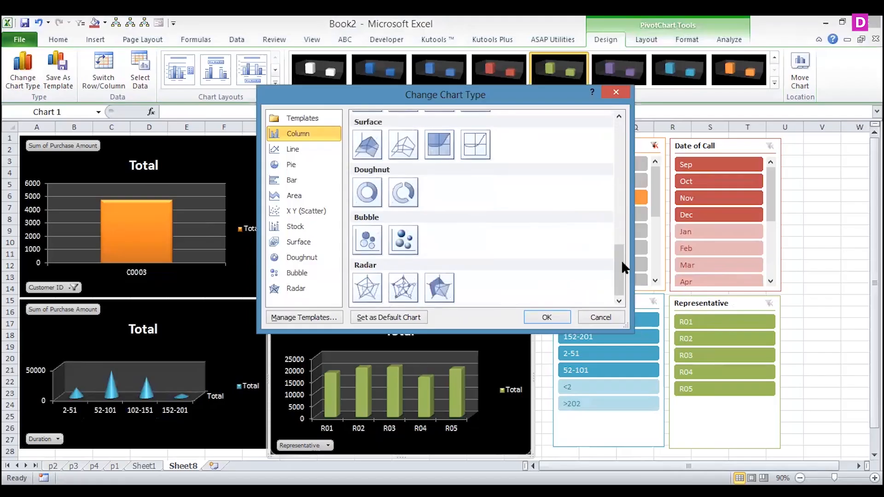
drag(620, 260, 603, 176)
click(403, 220)
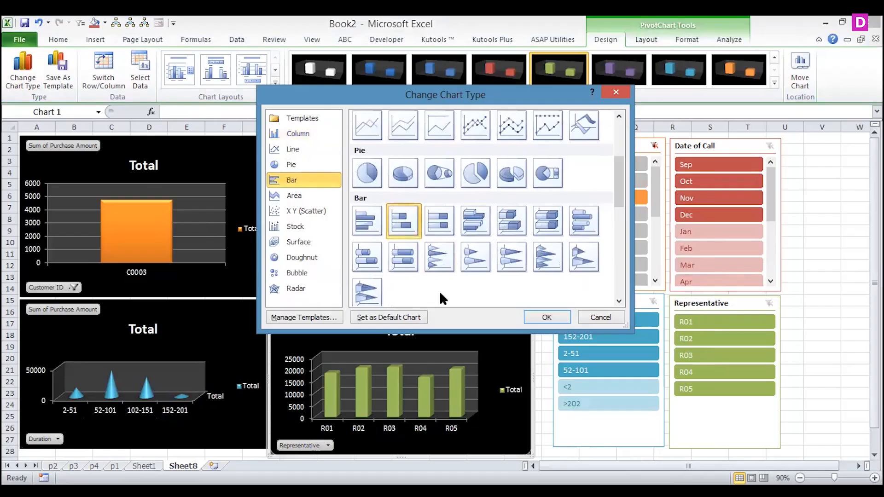
click(535, 314)
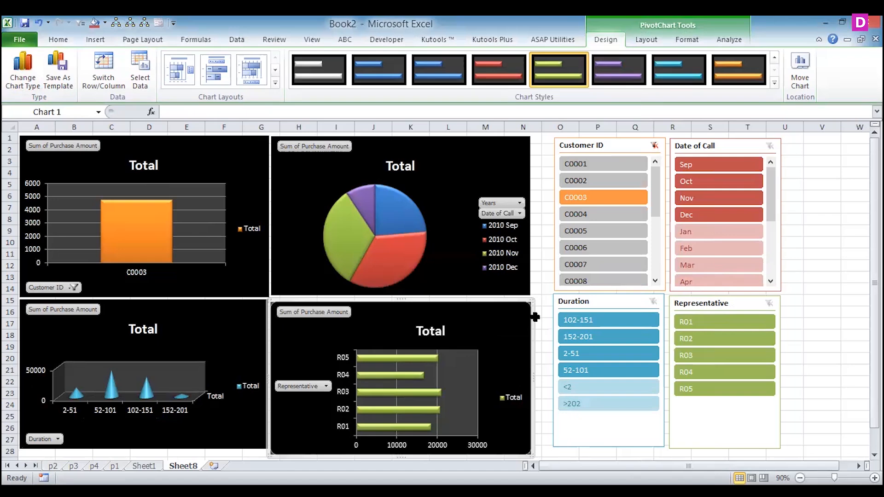
- Add customer C0001 to the customer slicer selection and show centred data labels on the representative-wise bar chart
ctrl+click(577, 161)
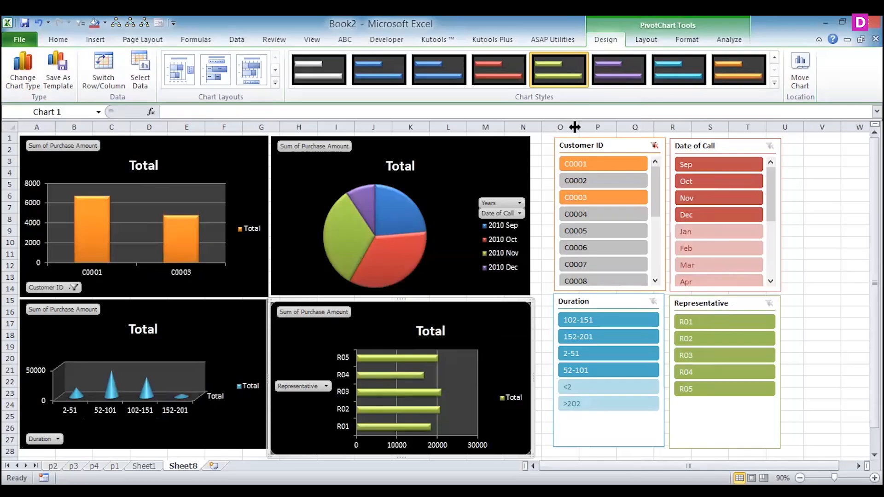
click(643, 39)
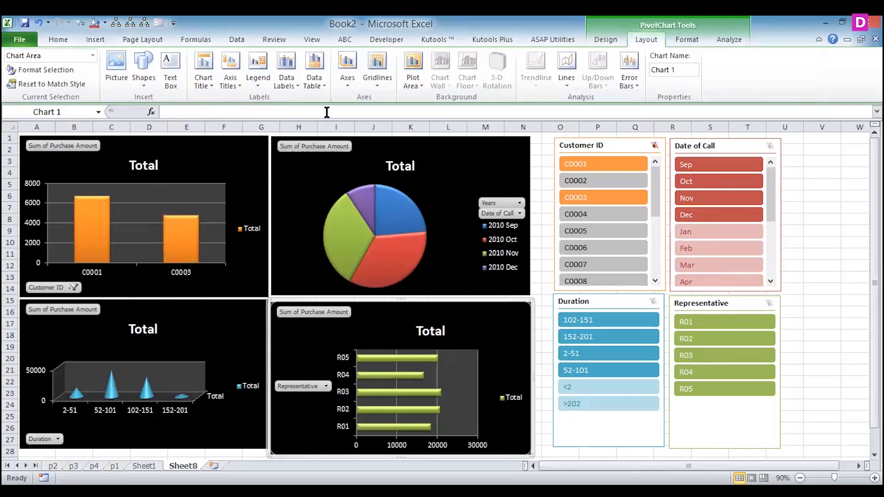
click(281, 84)
click(229, 140)
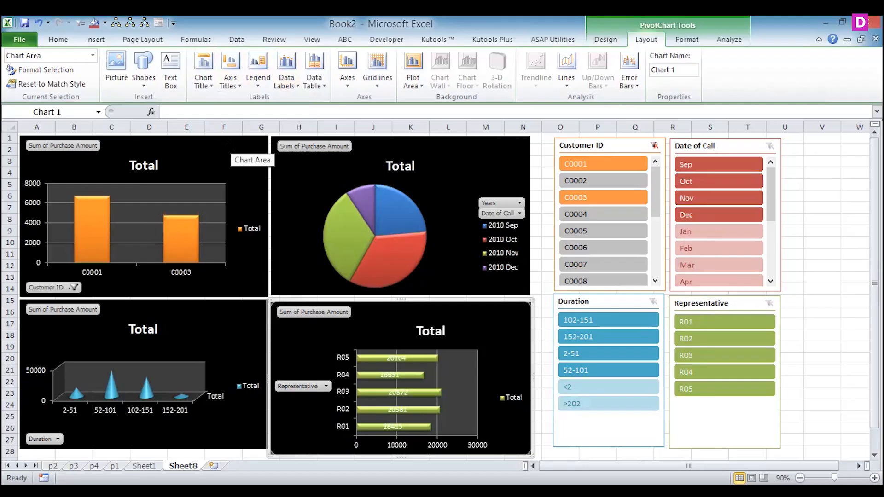
- Show centred data labels on the customer-wise column chart and the month-wise pie chart
click(189, 241)
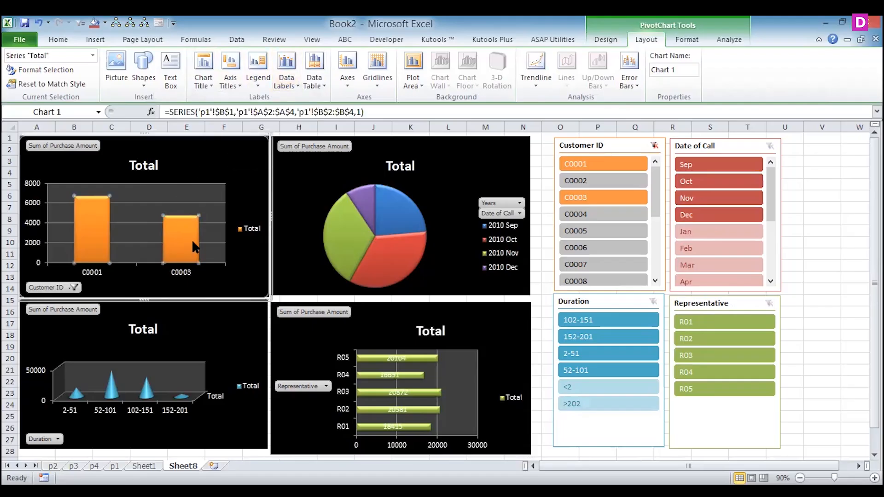
click(290, 78)
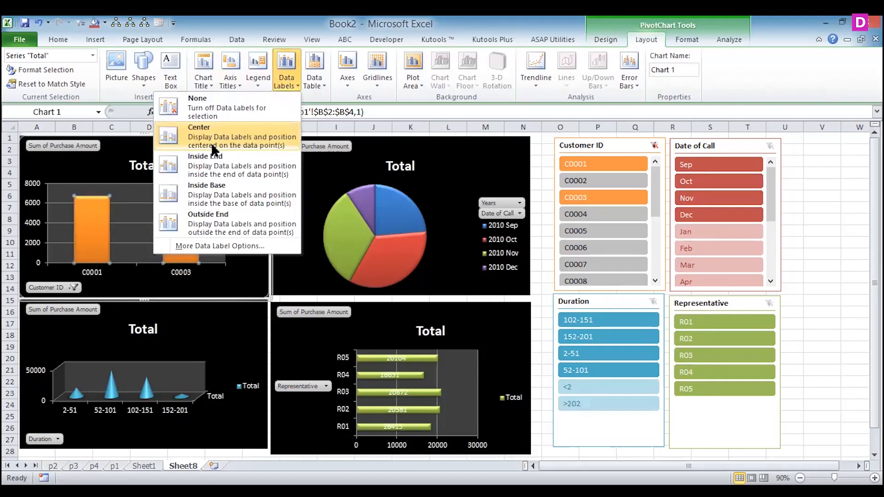
click(213, 148)
click(353, 181)
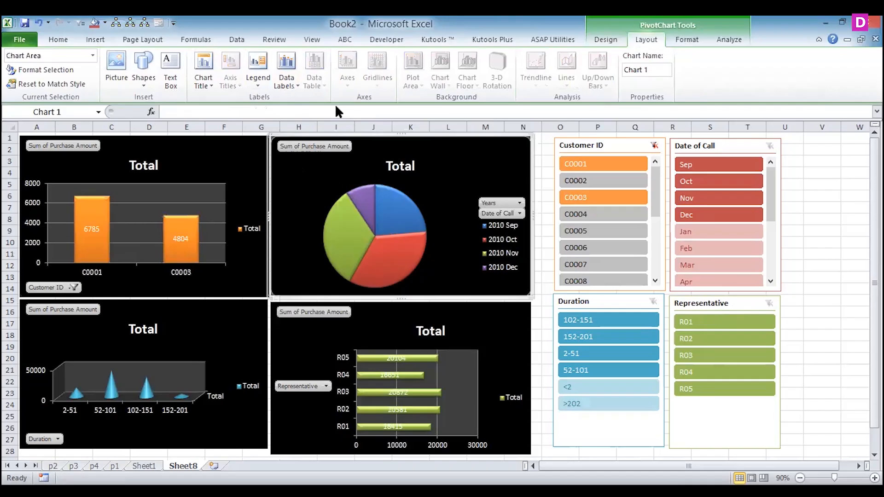
click(295, 86)
click(267, 147)
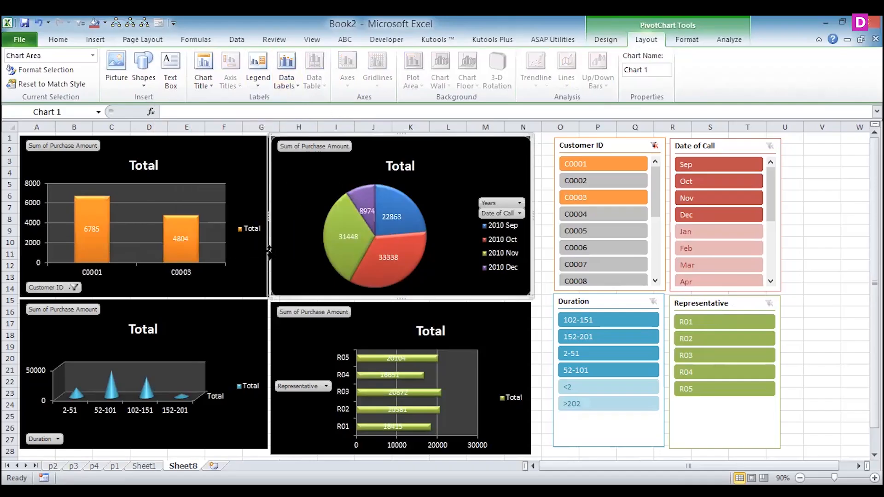
- Show data labels on the duration range cone chart
click(197, 321)
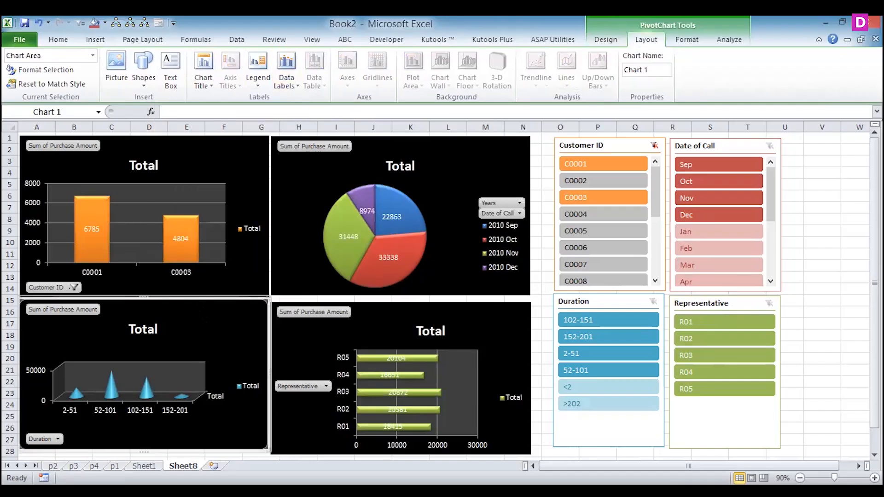
click(287, 84)
click(243, 128)
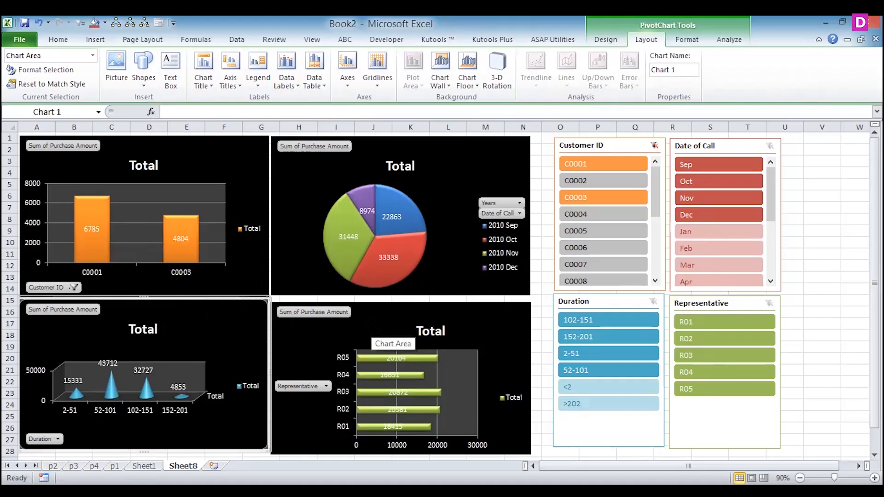
- Add customer C0004 to the customer slicer selection and filter the month-wise pie chart to Sep, Nov and Dec
ctrl+click(575, 218)
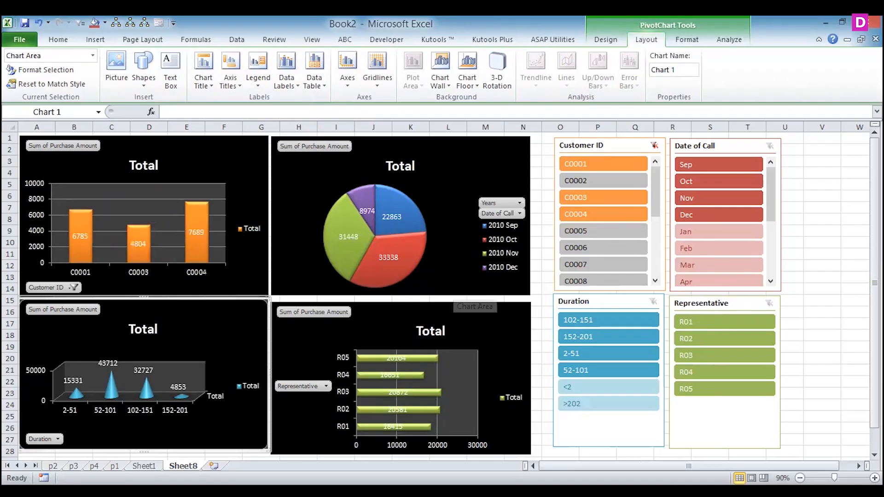
ctrl+click(697, 175)
click(694, 193)
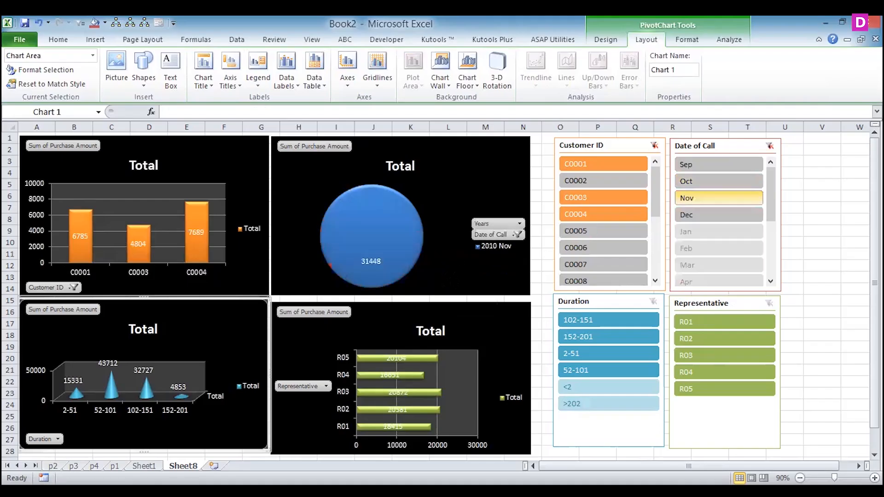
ctrl+click(722, 162)
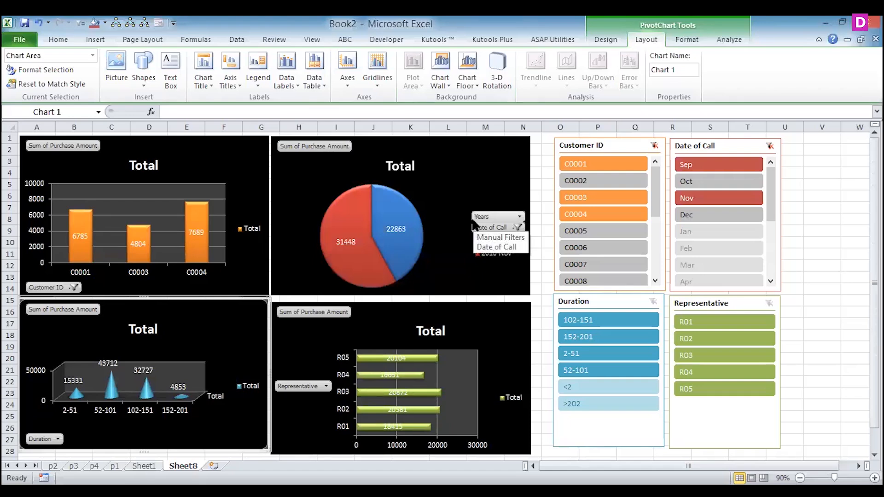
ctrl+click(684, 212)
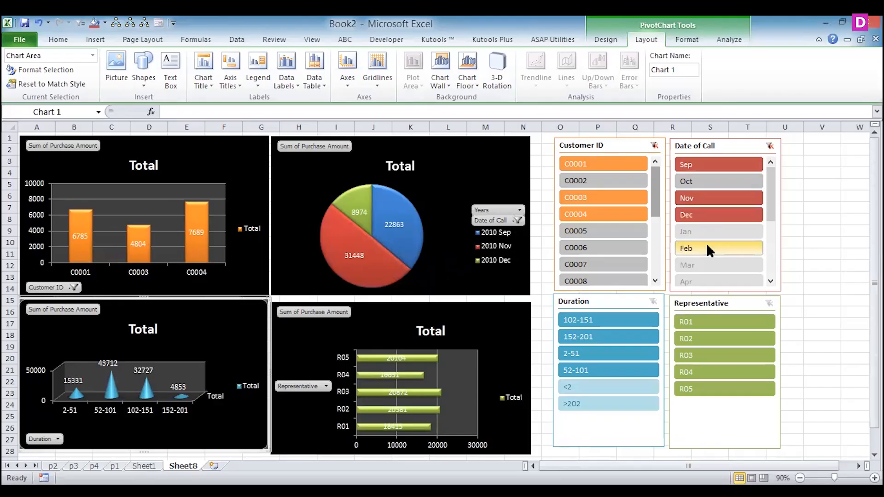
click(715, 161)
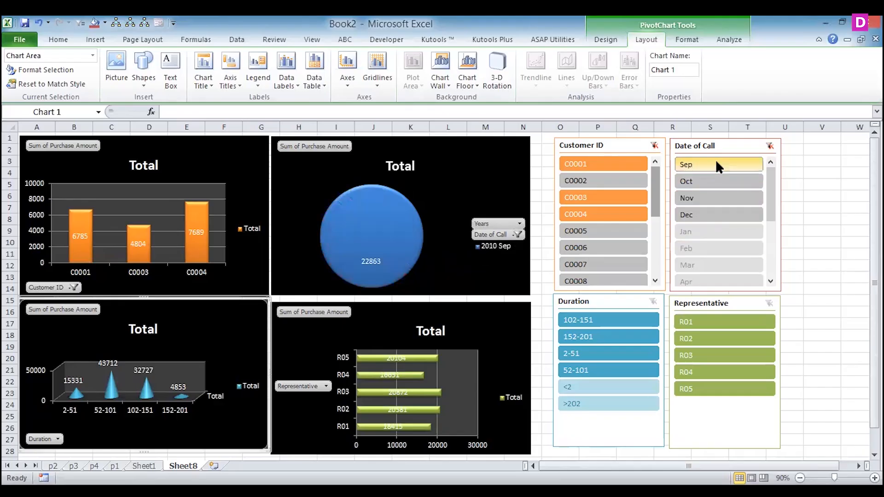
ctrl+click(697, 213)
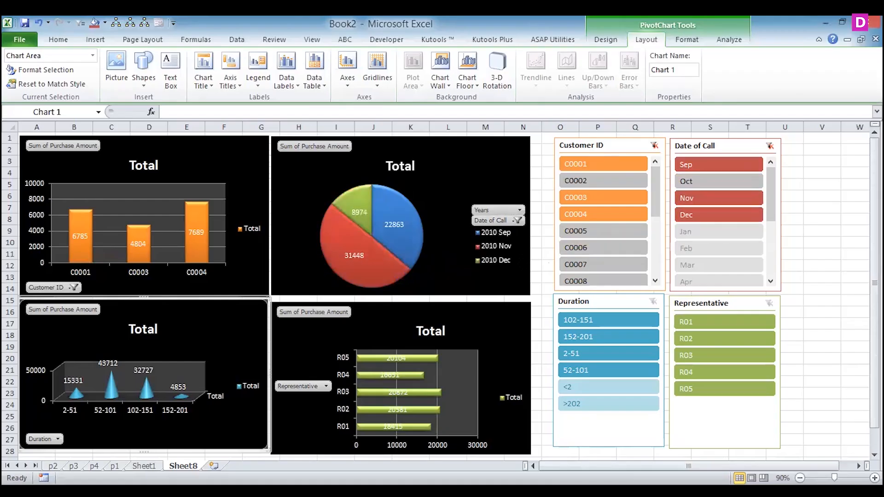
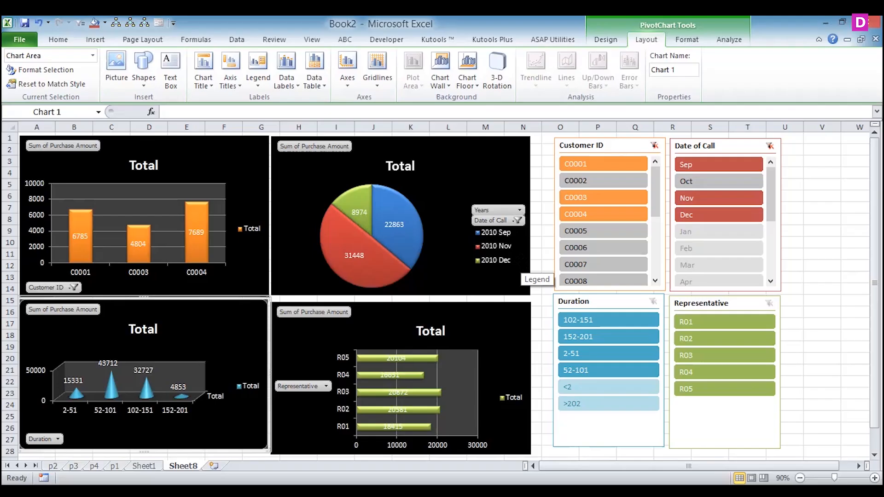
- Connect the Customer ID slicer to PivotTable3, PivotTable4 and PivotTable5 as well
click(609, 143)
right_click(610, 144)
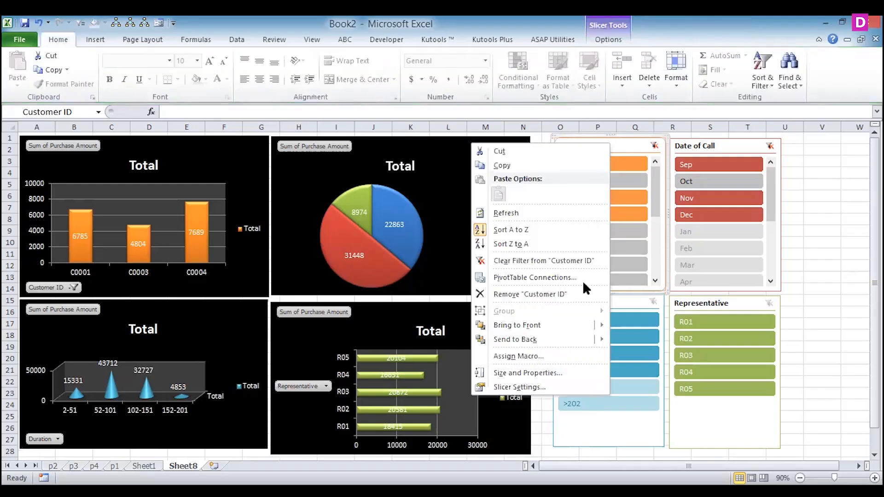
click(525, 278)
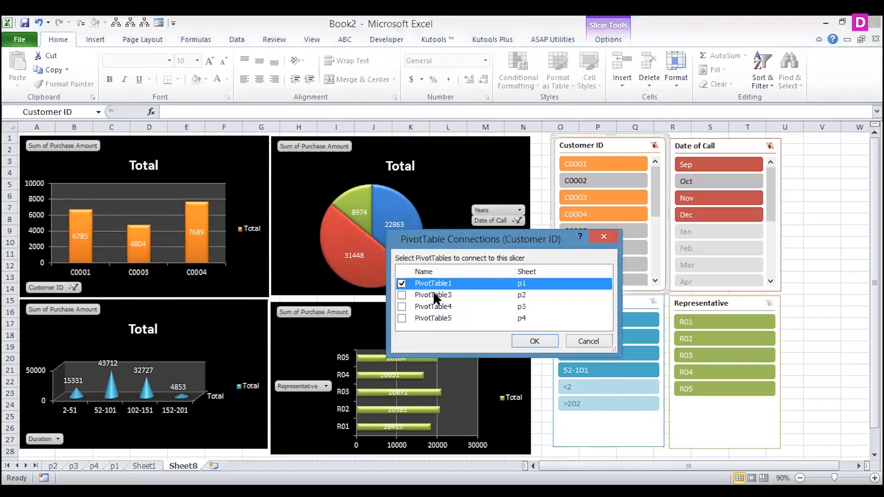
click(401, 295)
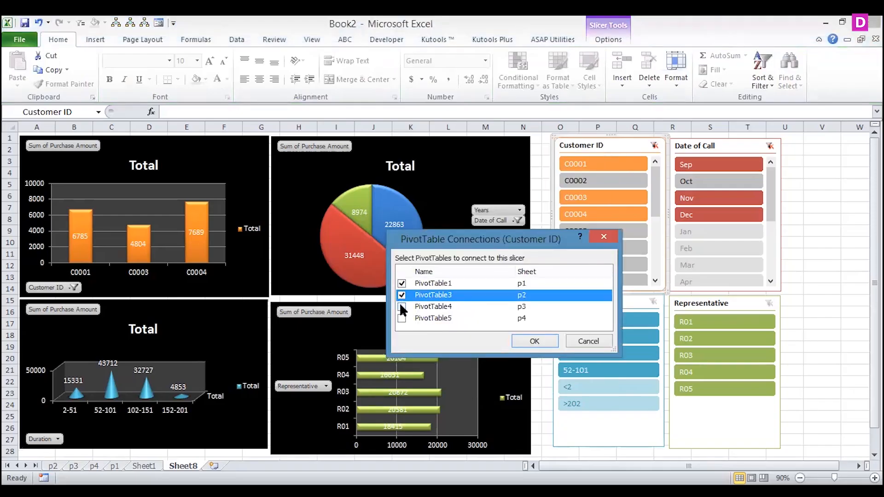
click(402, 307)
click(401, 318)
click(545, 340)
right_click(383, 173)
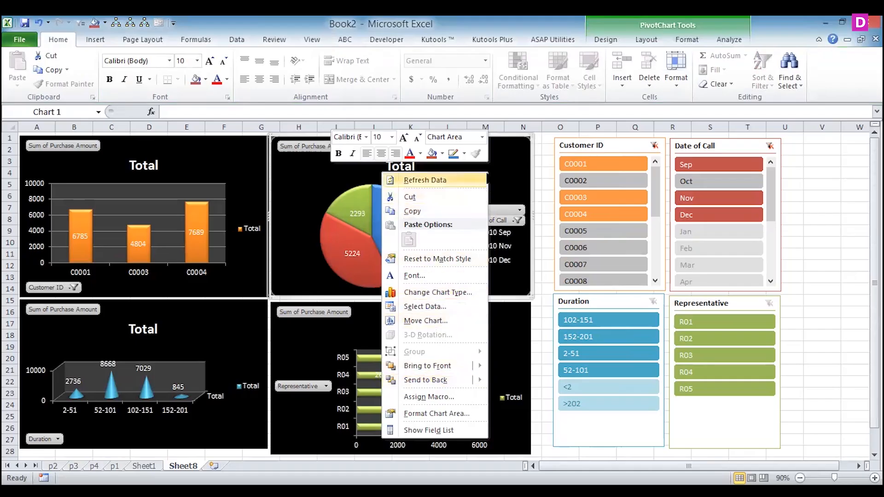
- Connect the Date of Call slicer to PivotTable1, PivotTable4 and PivotTable5 as well
right_click(692, 139)
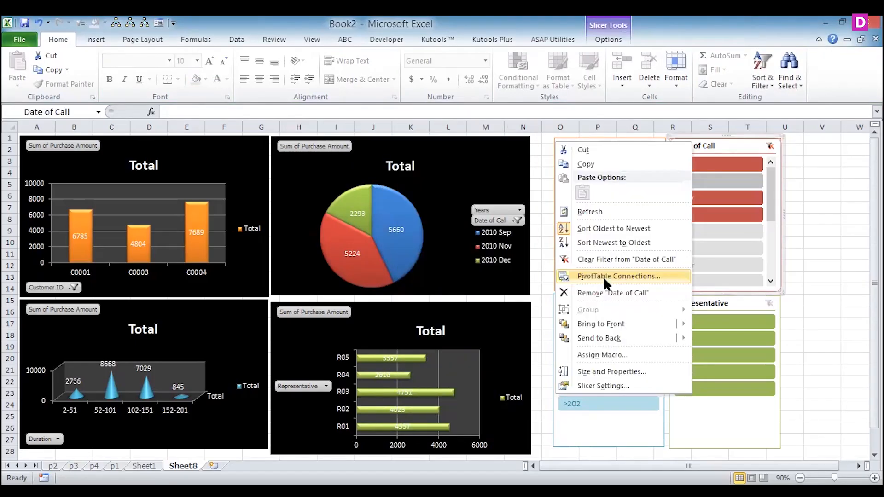
click(603, 276)
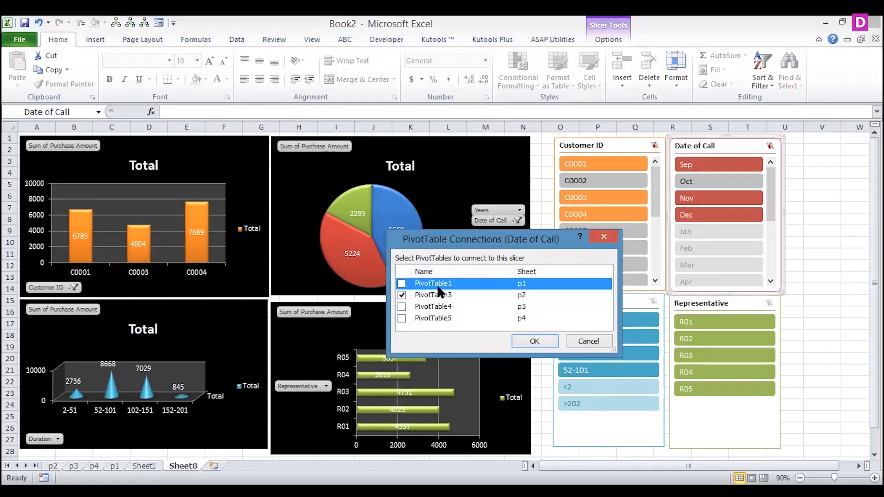
click(436, 306)
click(434, 317)
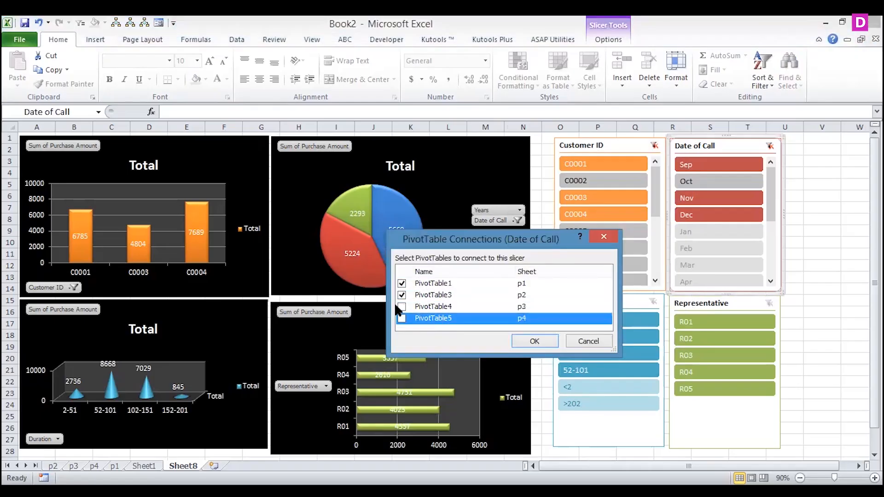
click(401, 306)
click(401, 318)
click(528, 342)
click(597, 299)
right_click(597, 298)
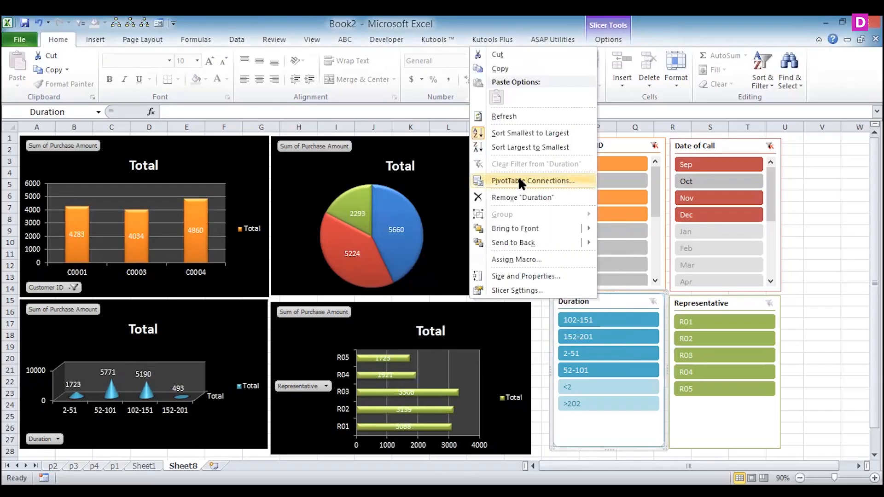
click(521, 182)
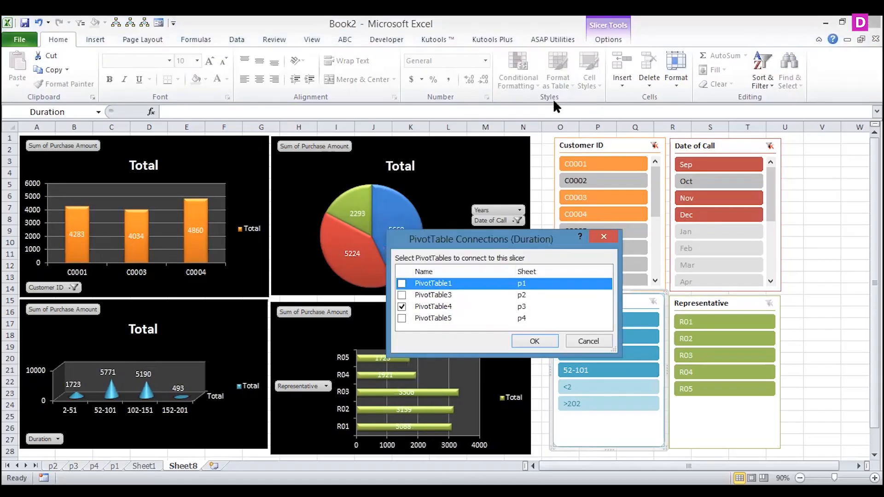
click(587, 341)
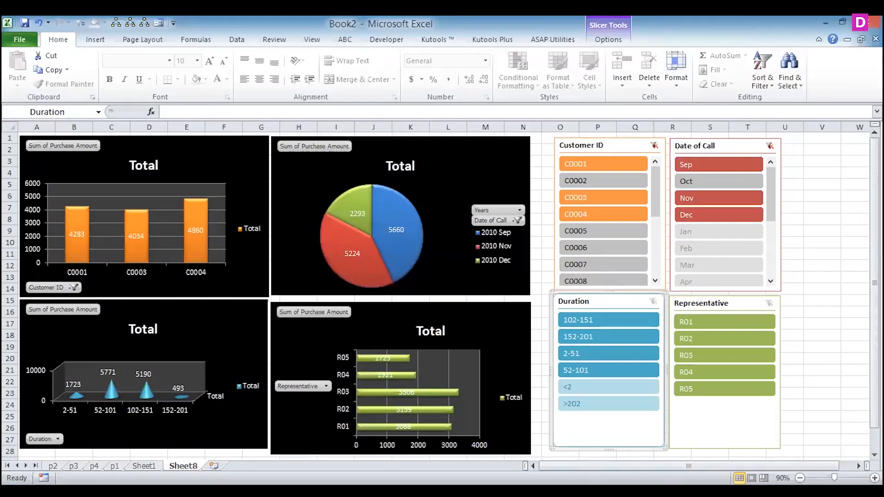
- Filter the Duration slicer to 2-51 and connect that slicer to PivotTable1, PivotTable3 and PivotTable5 as well
click(593, 338)
click(587, 349)
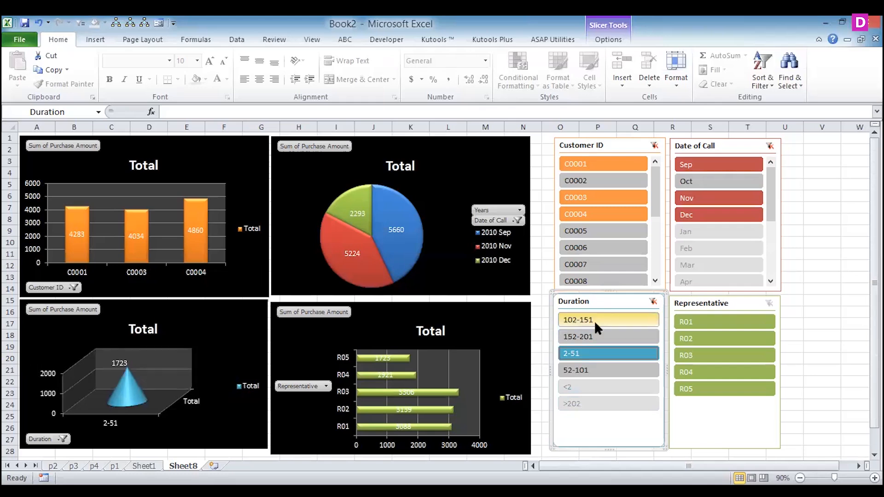
right_click(589, 299)
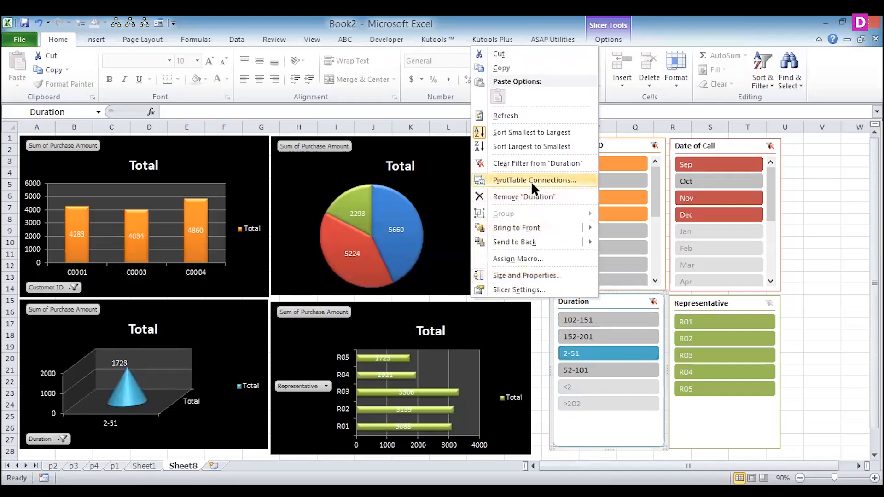
click(534, 180)
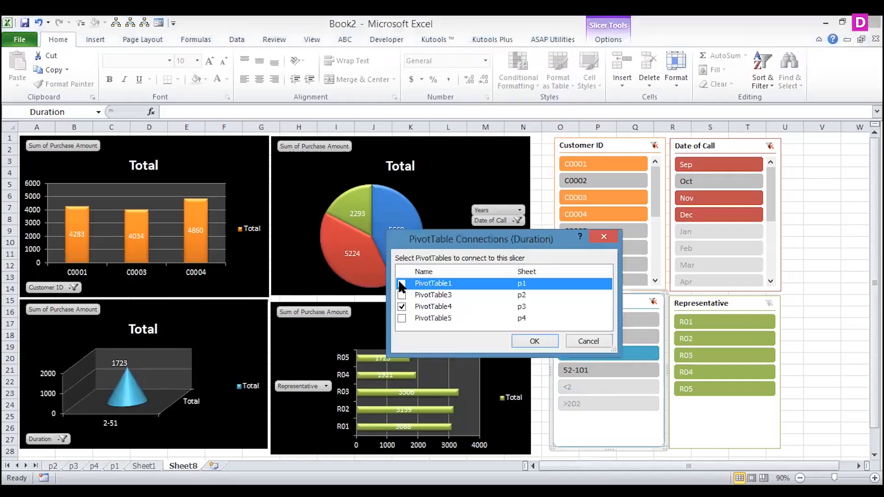
click(402, 295)
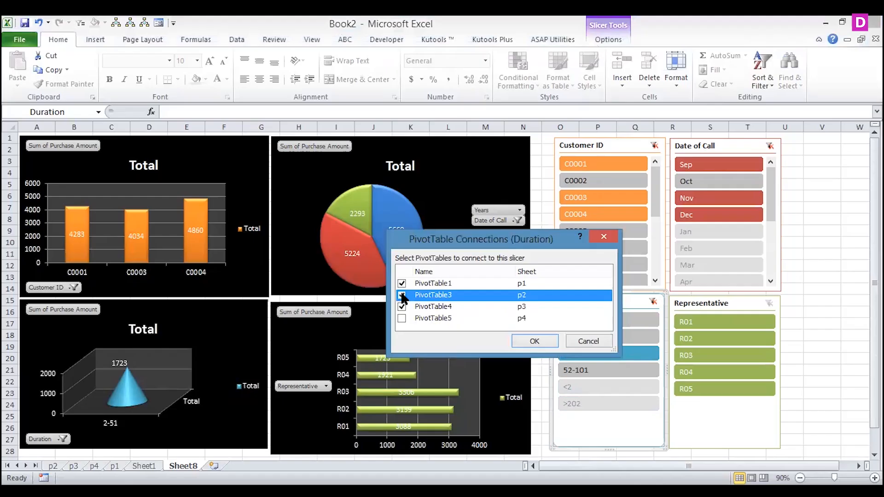
click(402, 318)
click(534, 340)
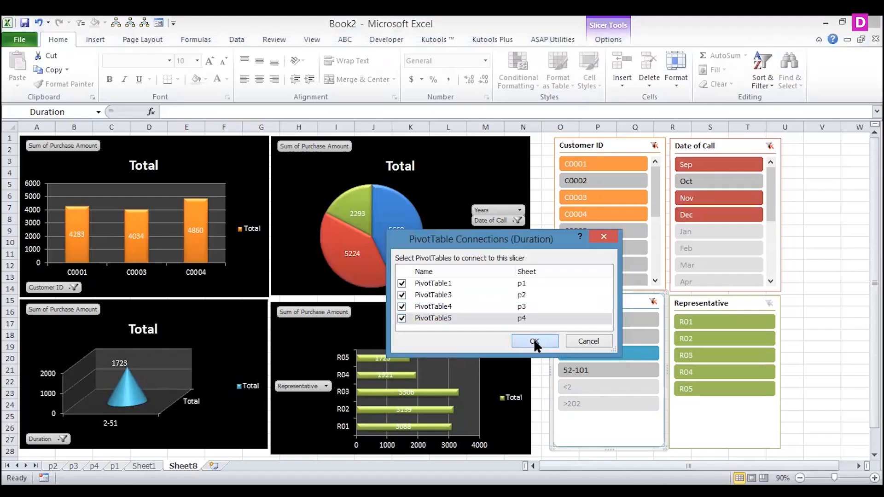
- Connect the Representative slicer to PivotTable1, PivotTable3 and PivotTable4 as well
click(703, 299)
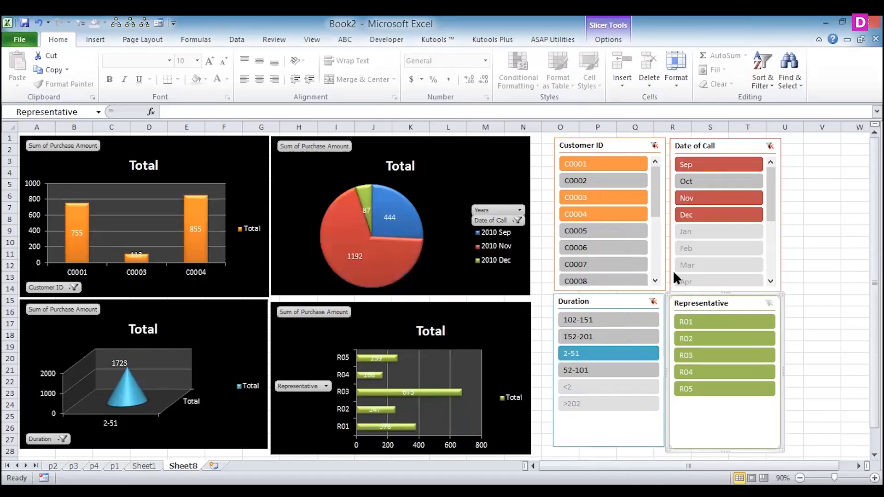
right_click(702, 299)
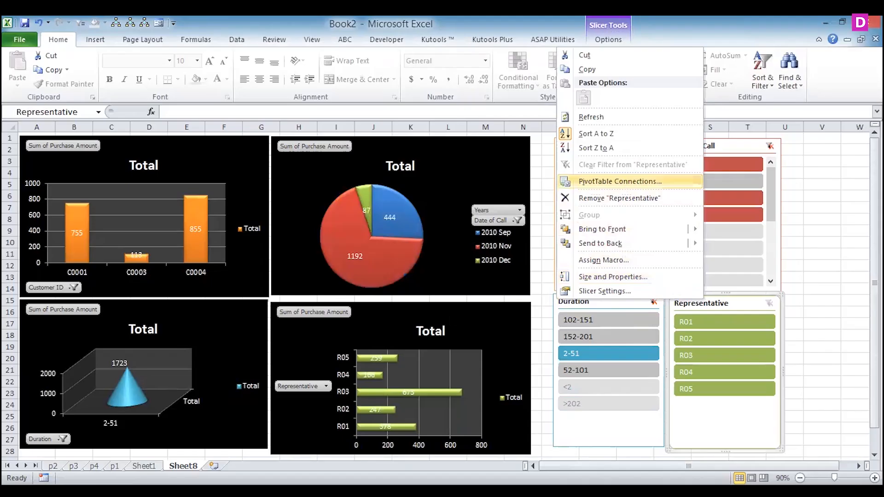
click(622, 182)
click(402, 295)
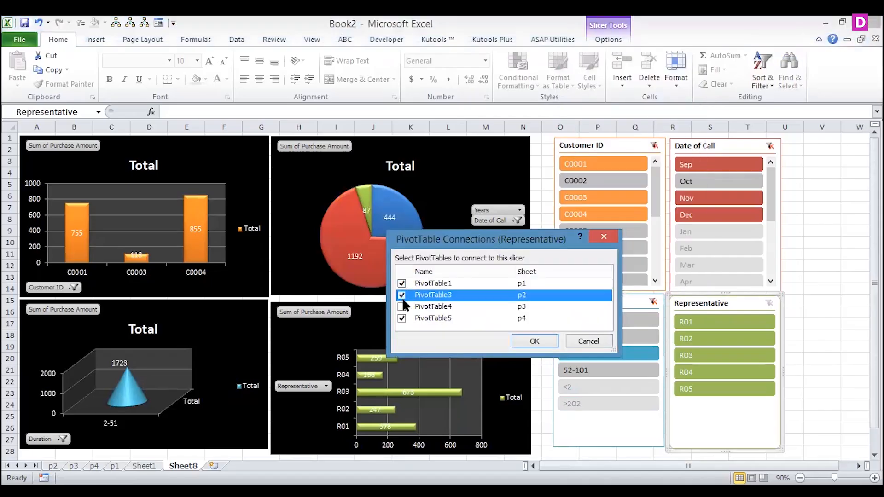
click(402, 307)
click(534, 338)
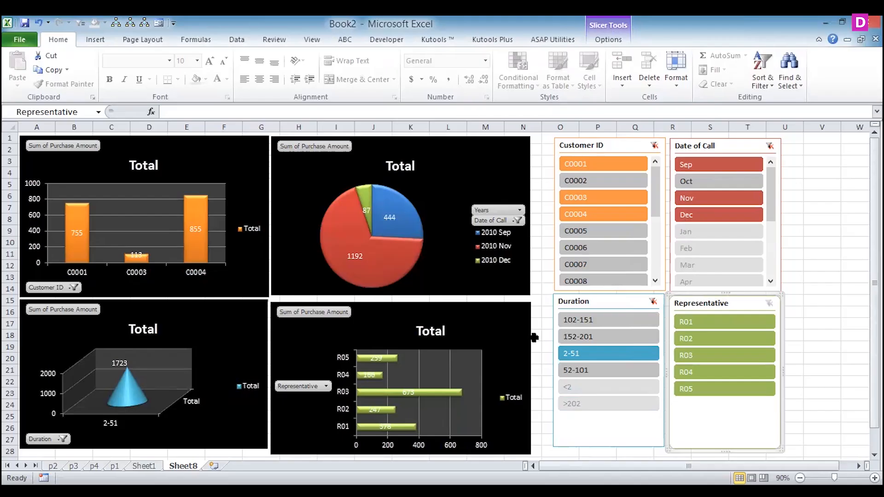
- Filter the dashboard with the slicers to durations 102-151 and 152-201, representatives R01 and R02, and month Nov
click(617, 319)
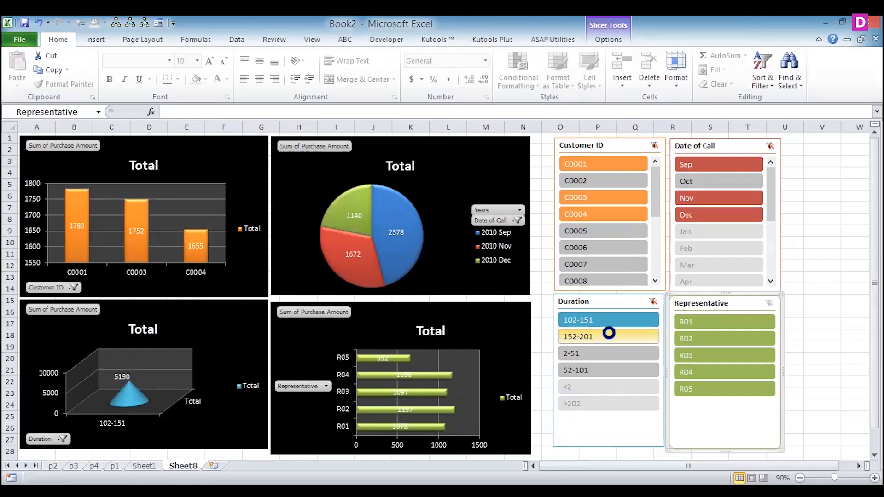
ctrl+click(703, 347)
ctrl+click(697, 369)
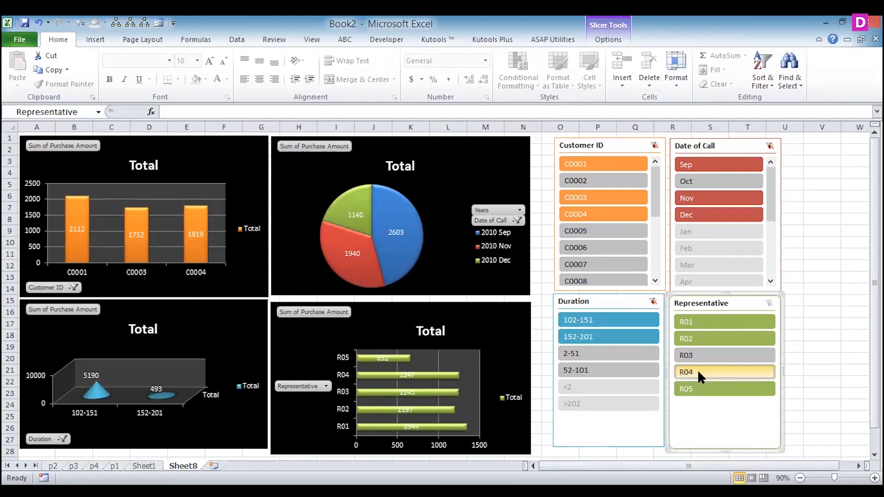
ctrl+click(698, 388)
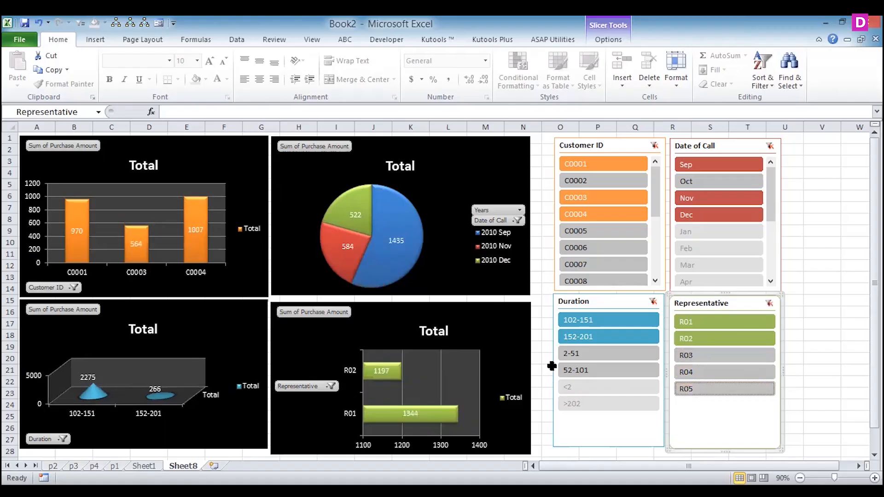
ctrl+click(716, 197)
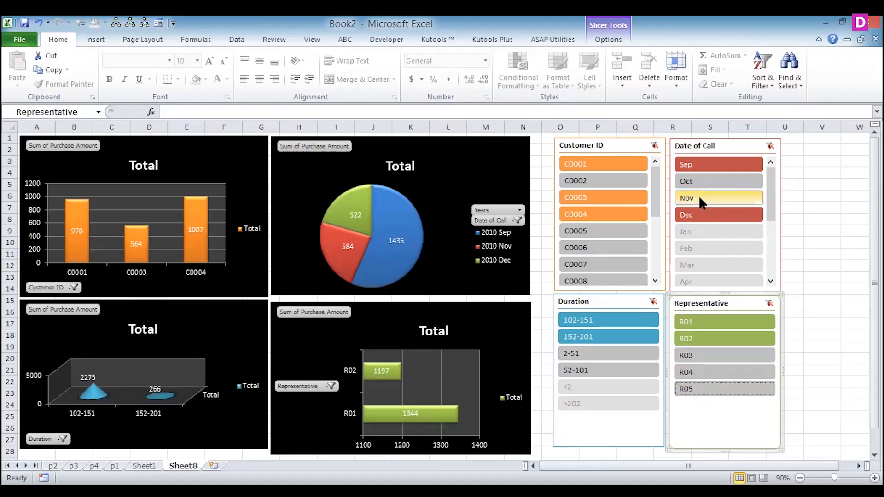
click(698, 195)
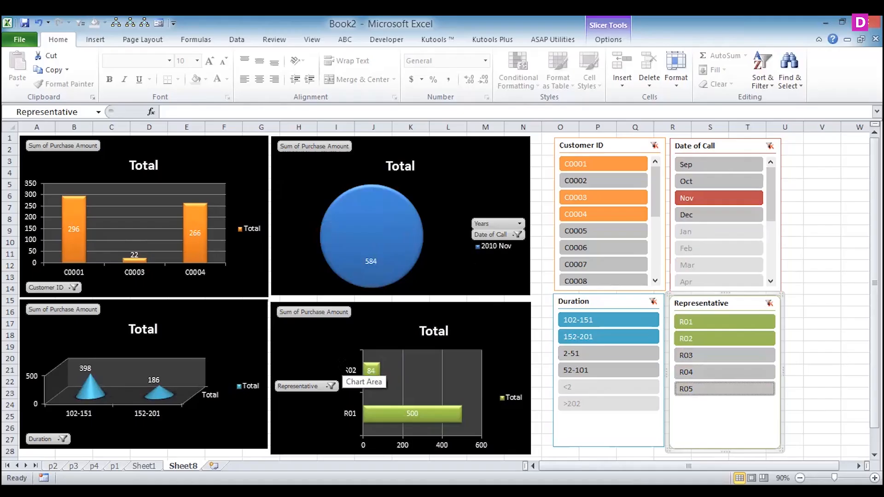
click(588, 146)
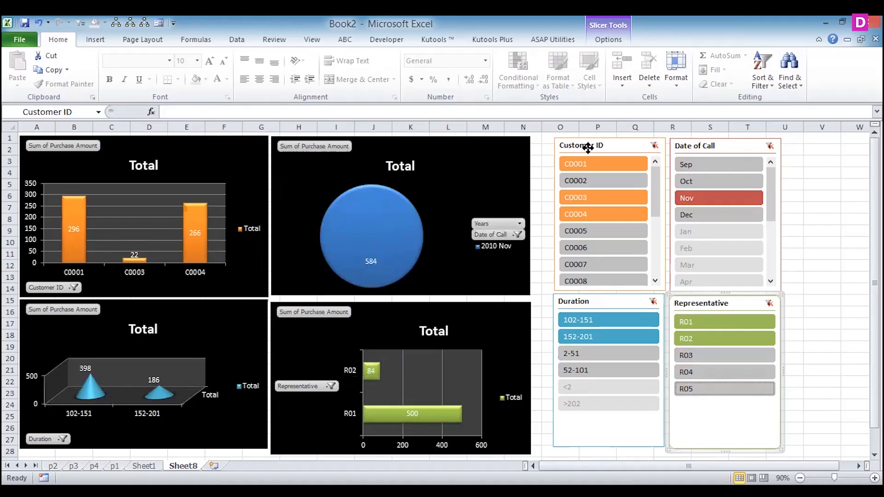
right_click(588, 146)
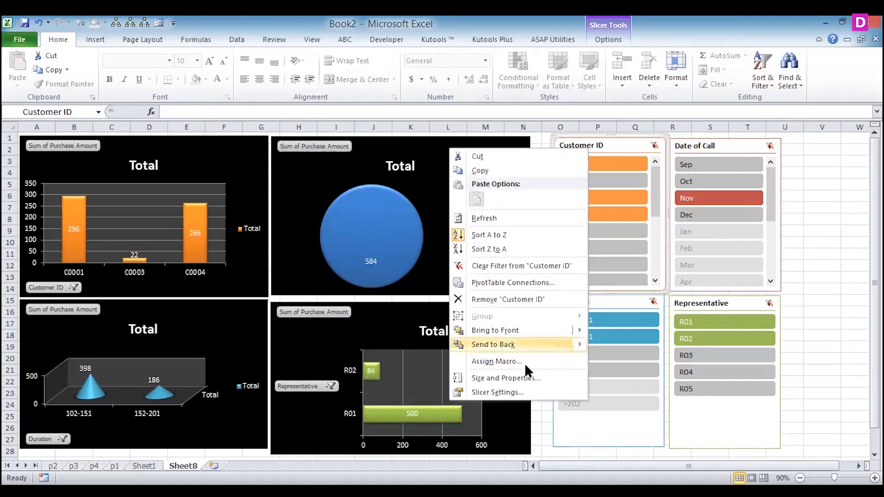
click(497, 392)
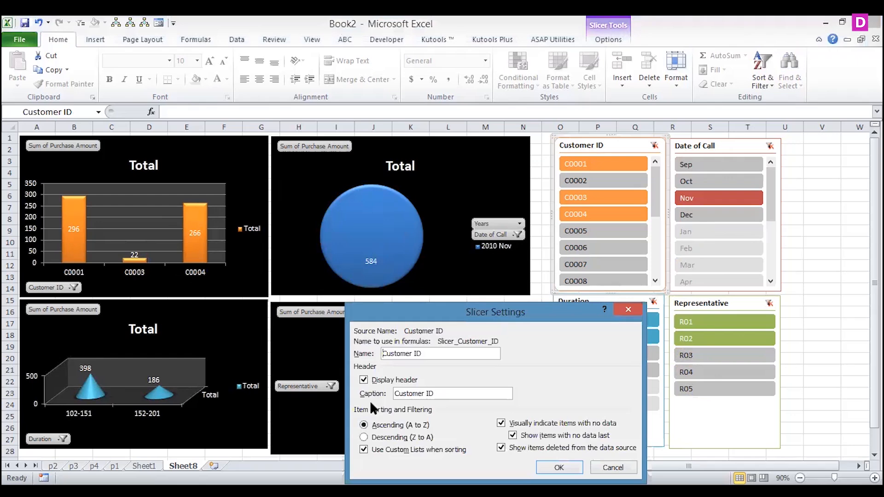
click(559, 467)
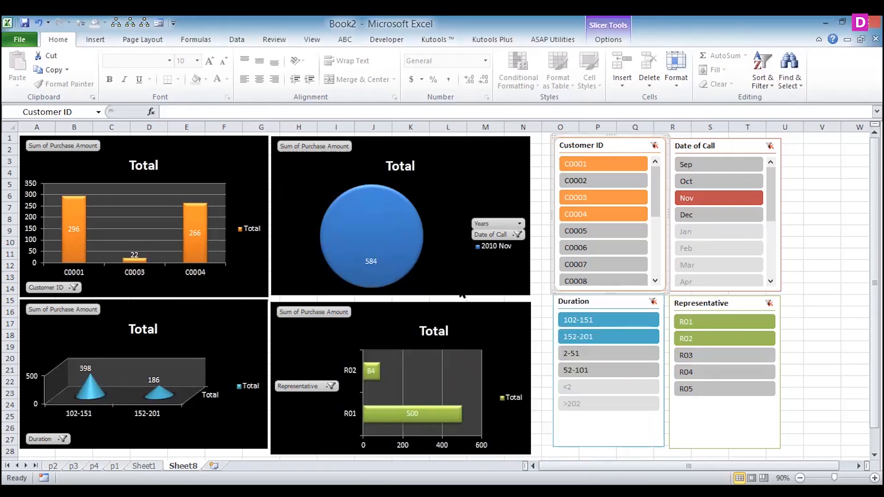
- Lay out the Customer ID slicer's buttons in 2 columns
right_click(582, 144)
click(480, 373)
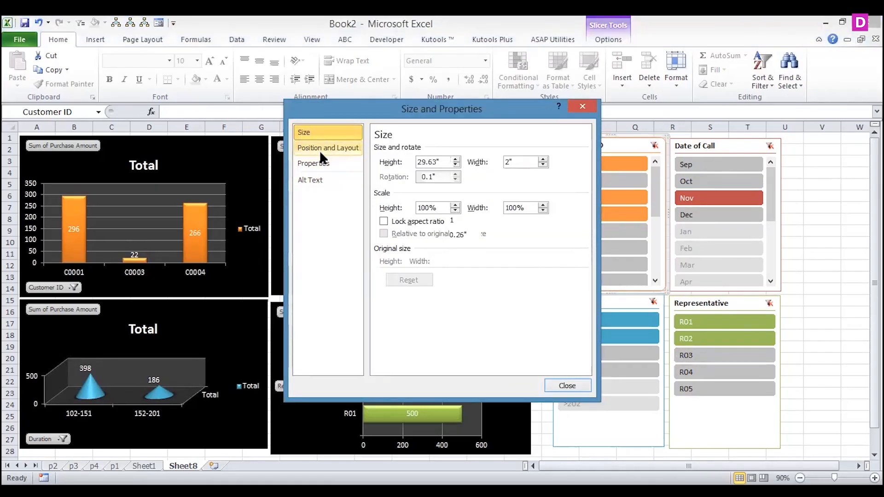
click(320, 149)
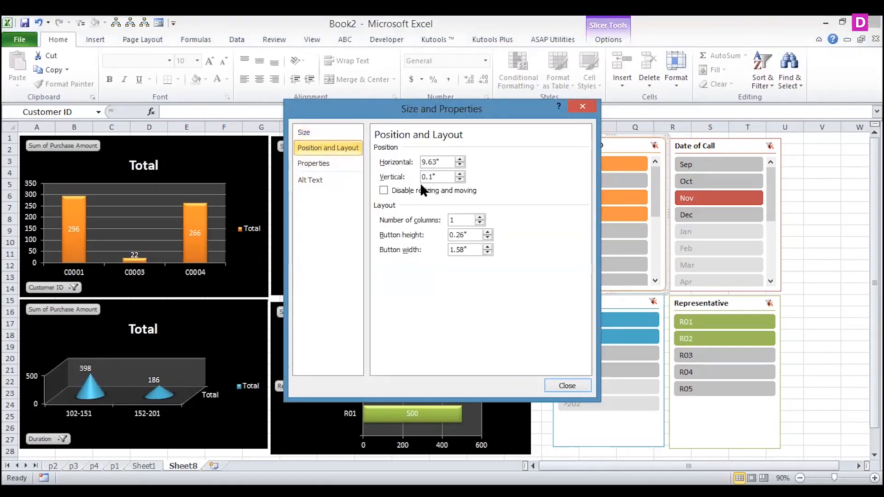
click(479, 217)
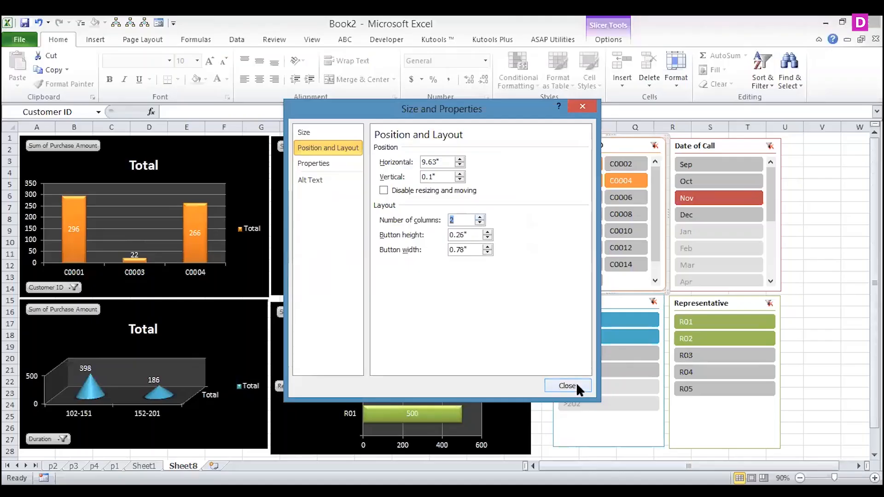
click(573, 384)
- Lay out the Date of Call slicer's buttons in 2 columns
right_click(708, 146)
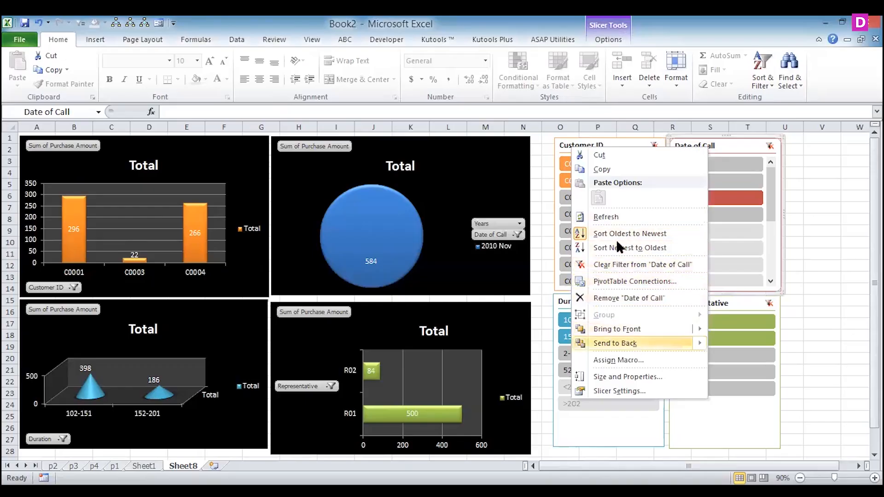
click(615, 376)
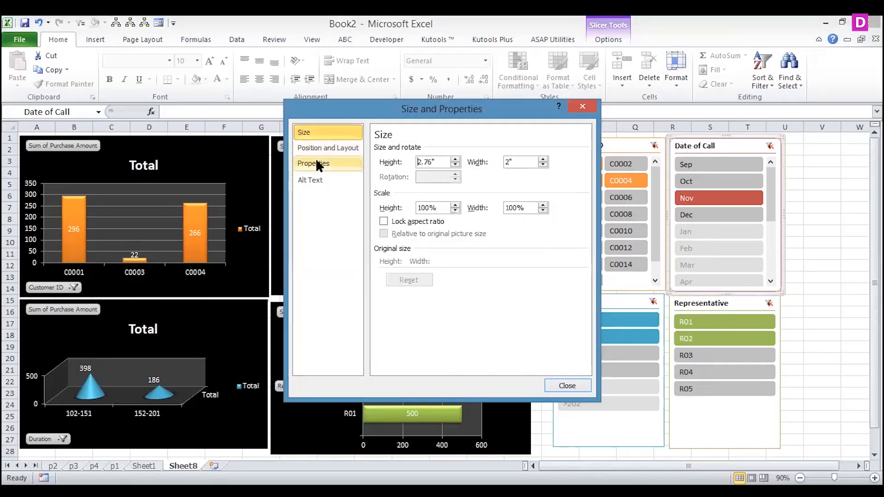
click(325, 148)
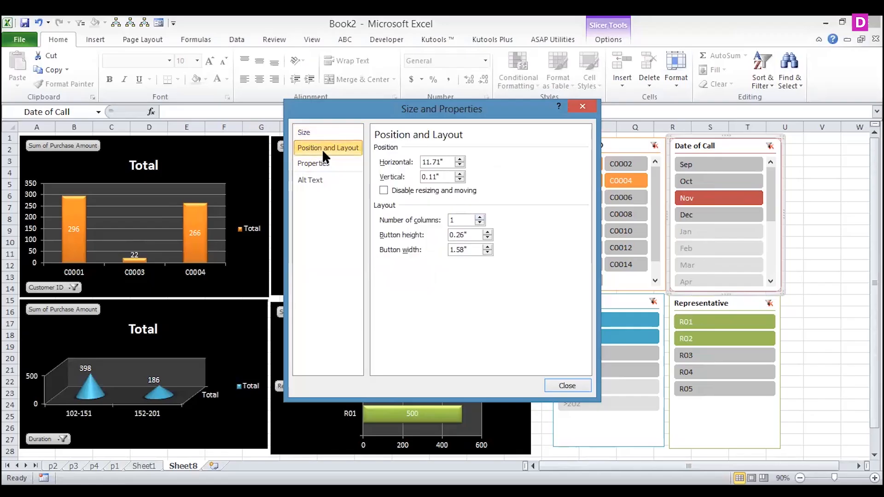
click(480, 217)
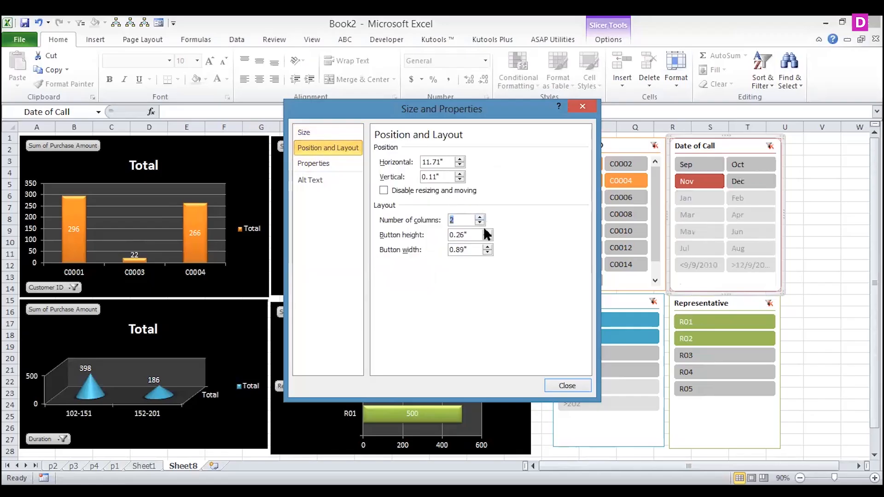
click(568, 385)
- Lay out the Duration slicer's buttons in 2 columns
click(603, 301)
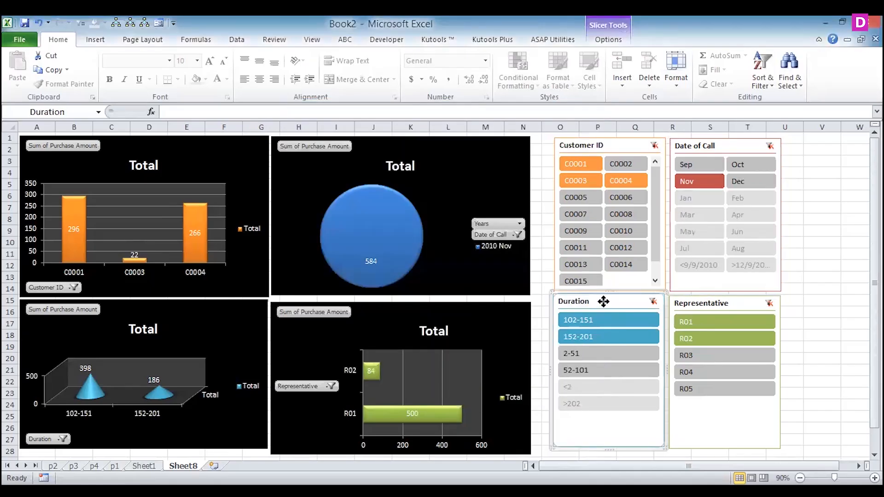
right_click(603, 301)
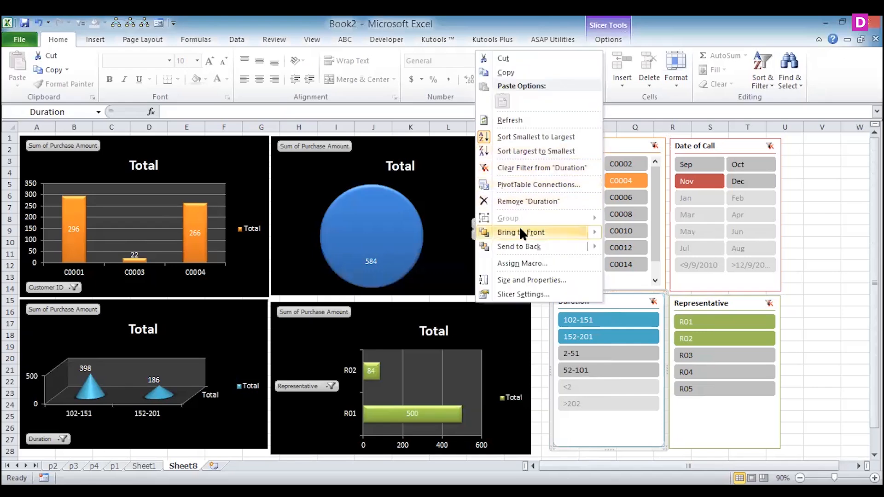
click(512, 279)
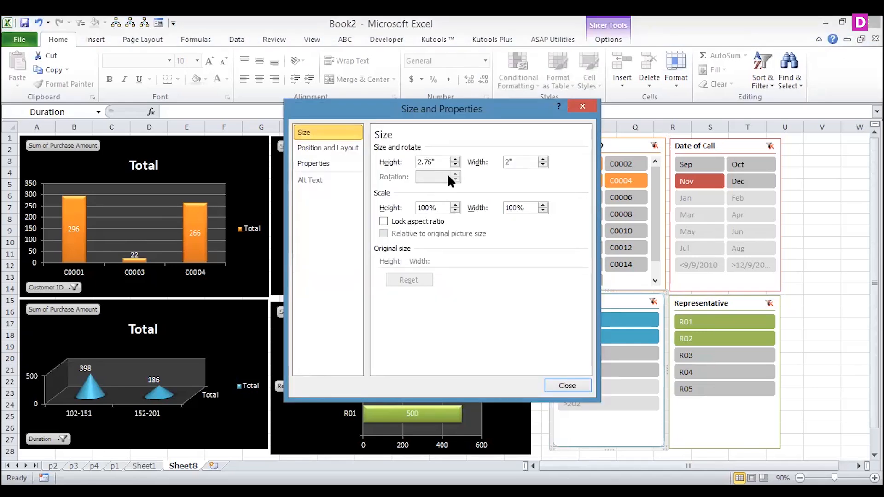
click(347, 149)
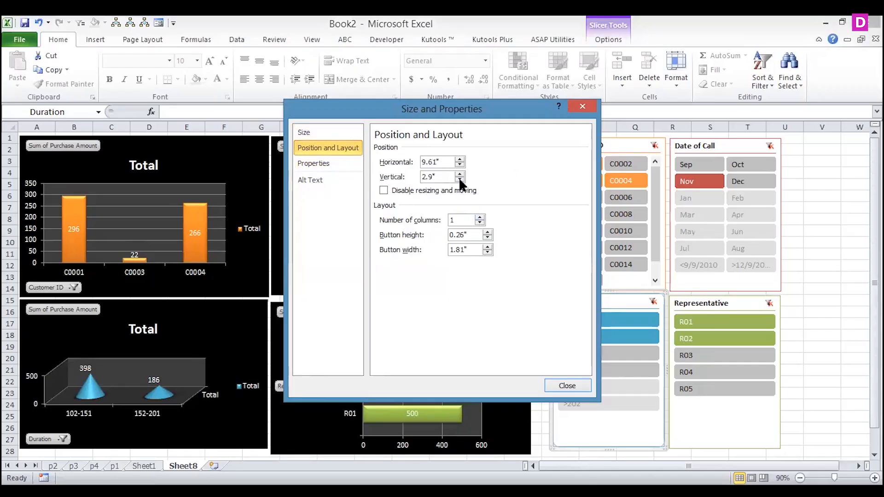
click(480, 217)
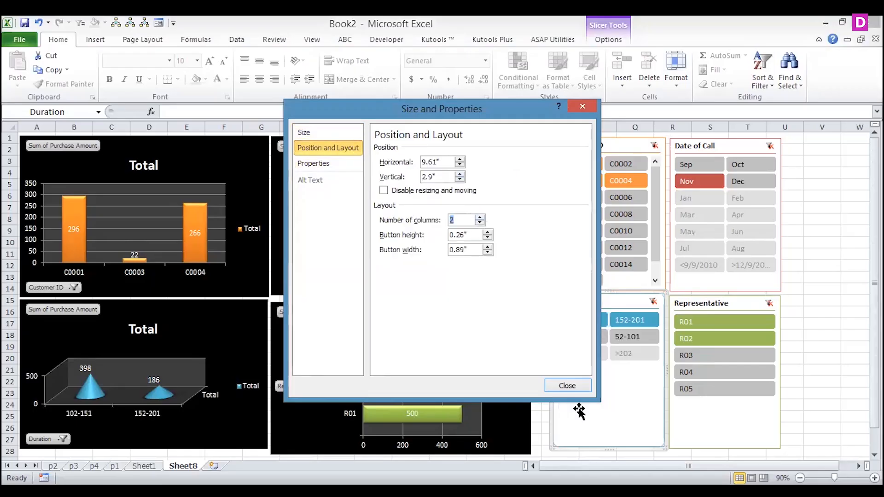
click(566, 387)
- Lay out the Representative slicer's buttons in 2 columns
click(714, 300)
right_click(714, 300)
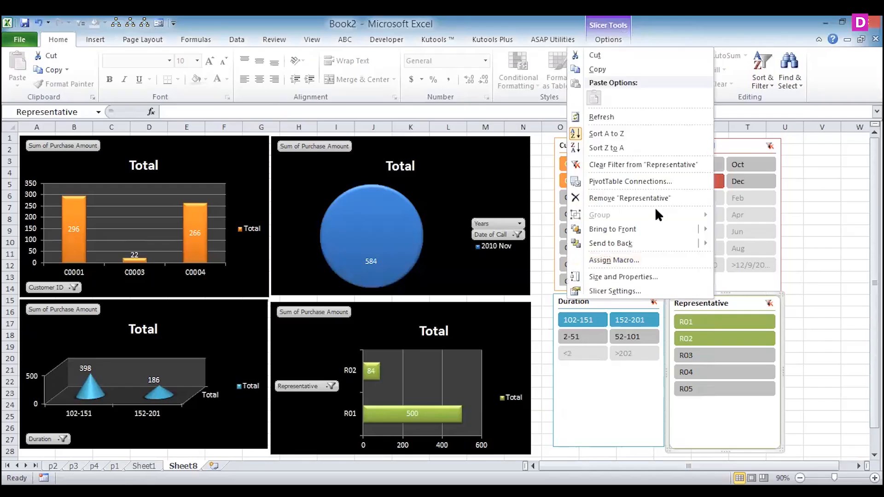
click(634, 275)
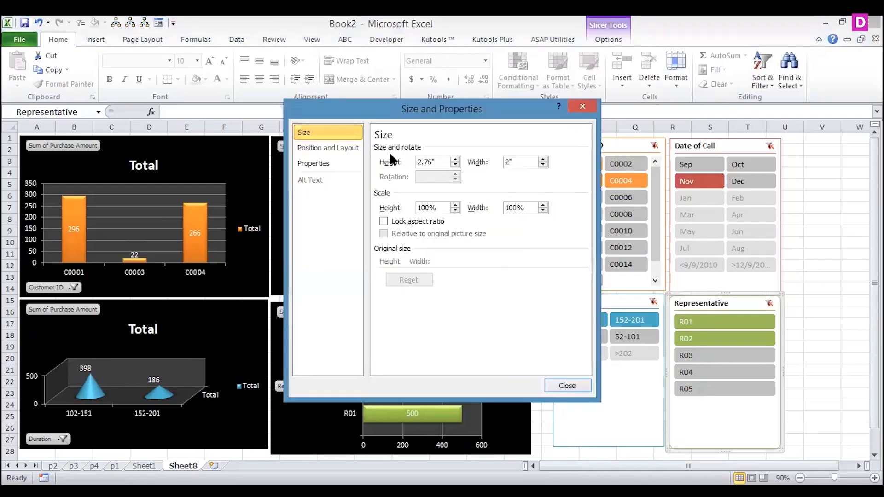
click(352, 148)
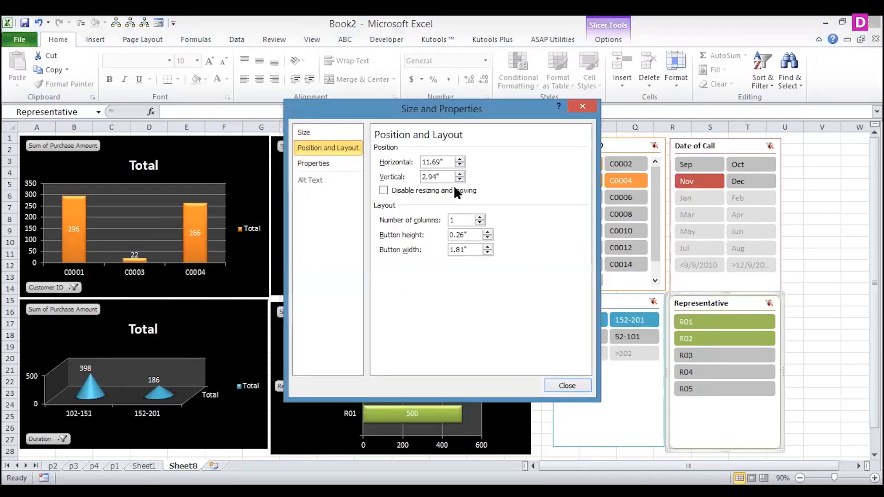
click(479, 216)
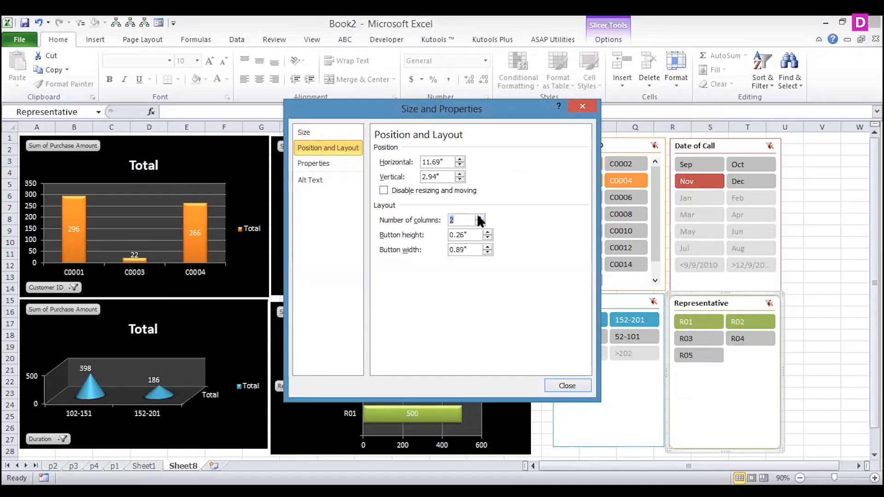
click(570, 385)
- Filter the dashboard with the Representative slicer to R05, R02 and R04 in turn
click(689, 354)
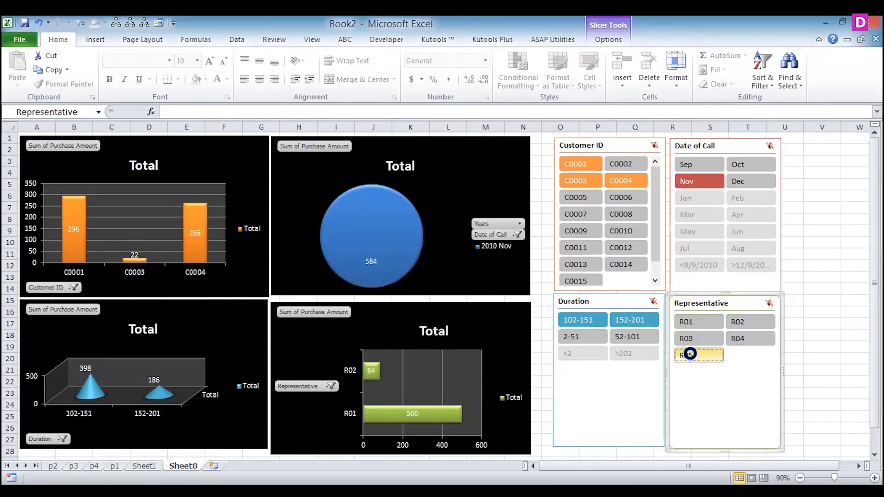
click(747, 322)
click(743, 340)
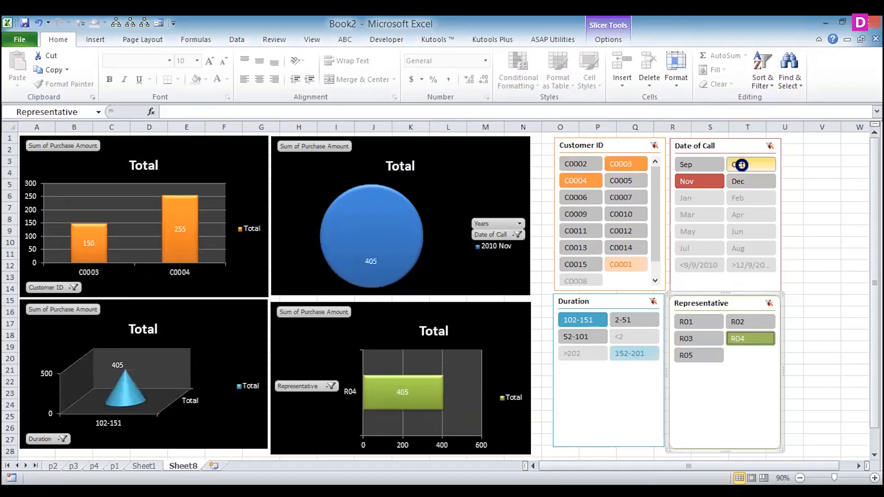
- Filter the dashboard with the slicers to months Oct and Nov, representatives R01 and R02, and duration 2-51
ctrl+click(741, 164)
click(681, 322)
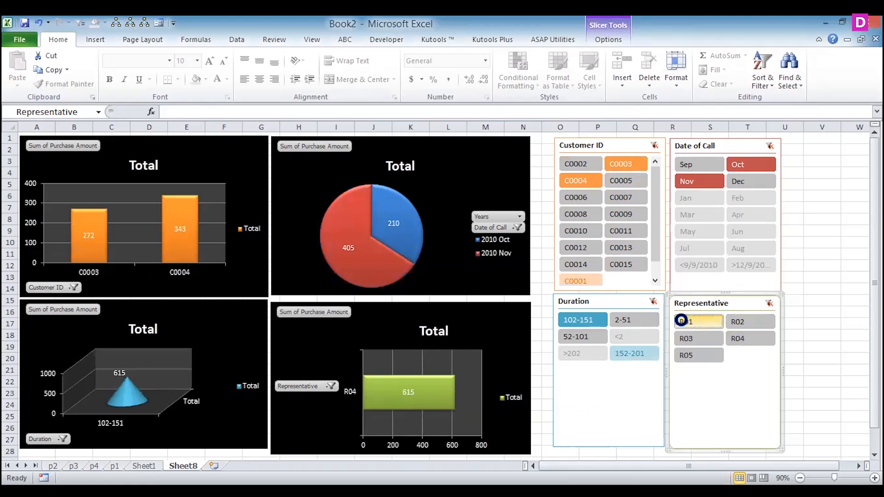
ctrl+click(731, 320)
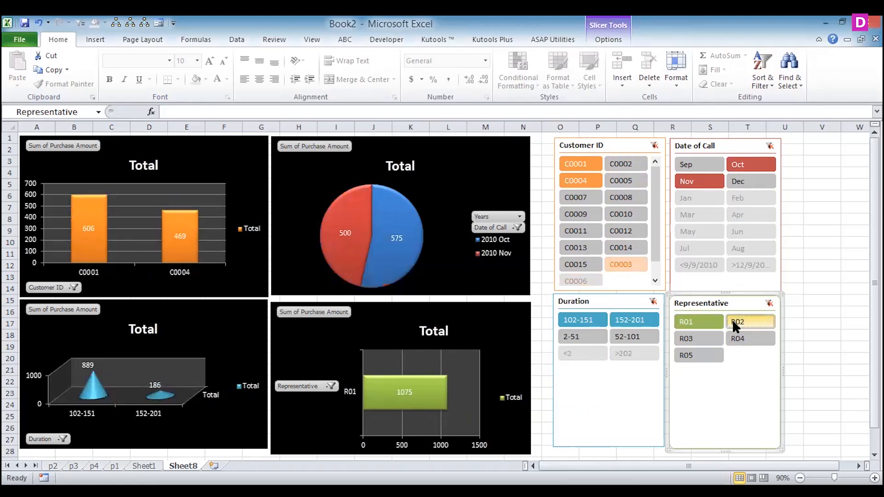
click(574, 335)
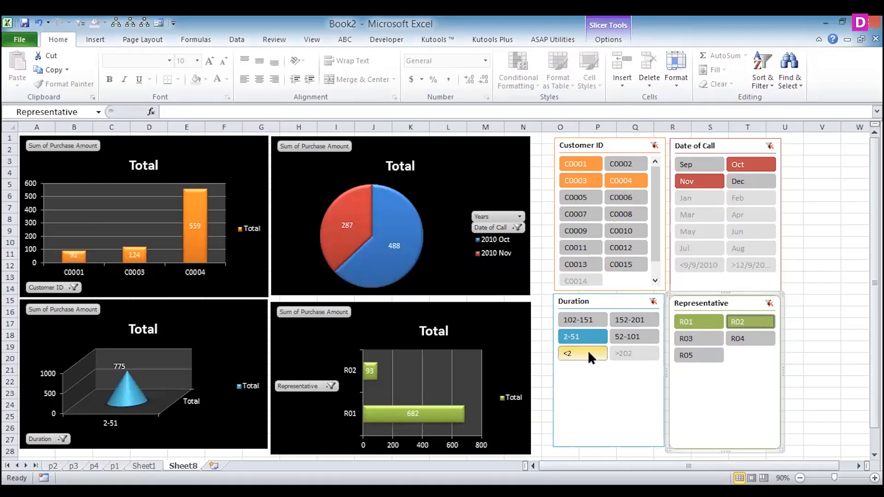
- Move the Date of Call pie chart and the Representative bar chart closer to each other and to the neighbouring charts
click(510, 322)
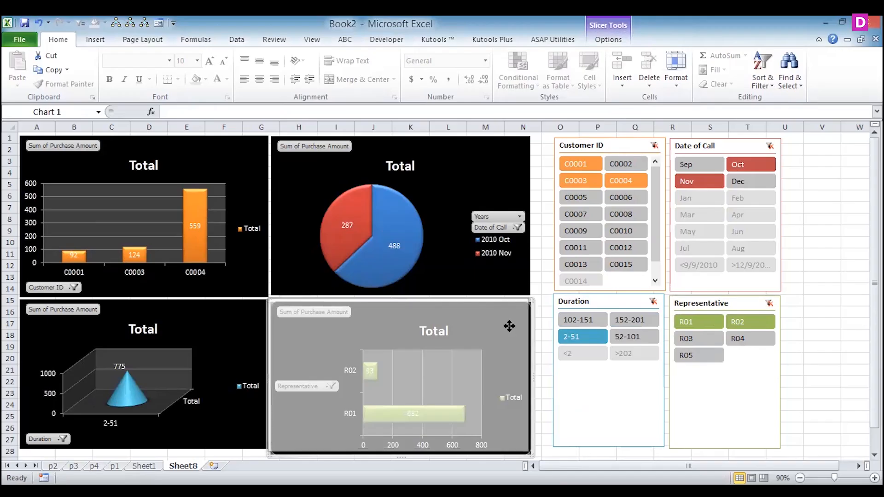
drag(509, 329, 507, 327)
drag(417, 280, 409, 287)
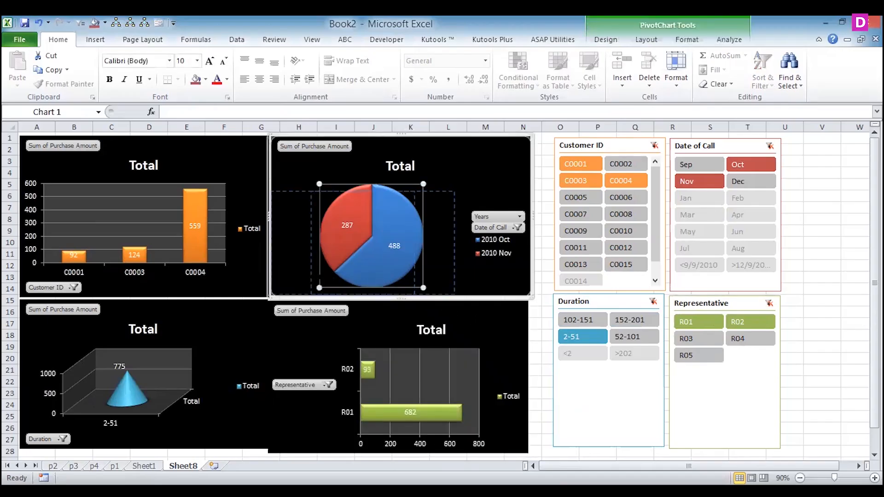
drag(324, 274, 333, 267)
mouse_move(276, 224)
mouse_down()
mouse_move(284, 225)
mouse_move(277, 230)
mouse_up()
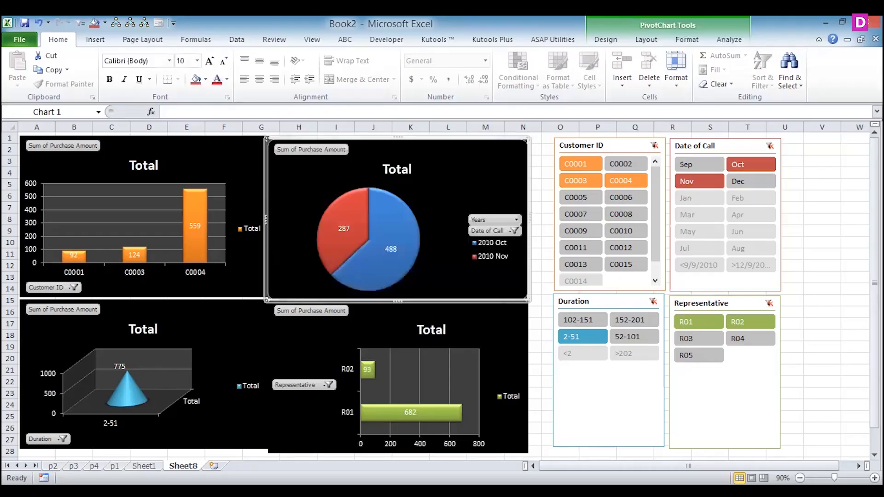
drag(371, 312, 371, 308)
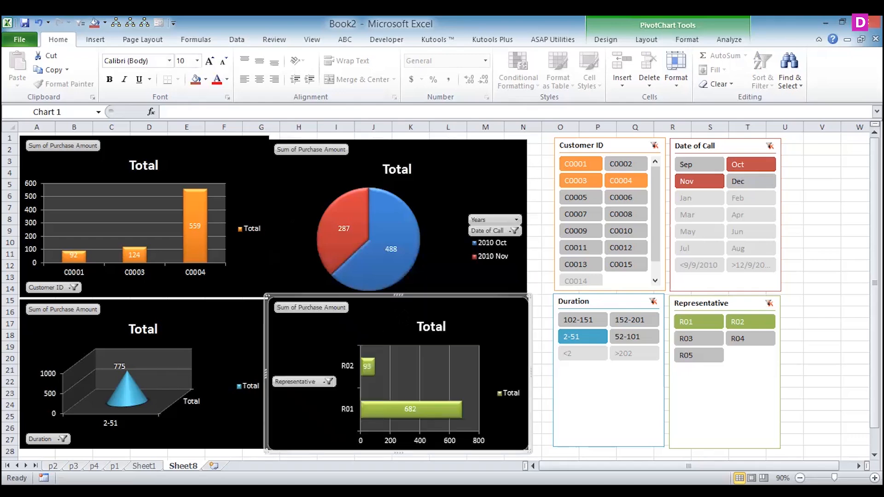
click(547, 312)
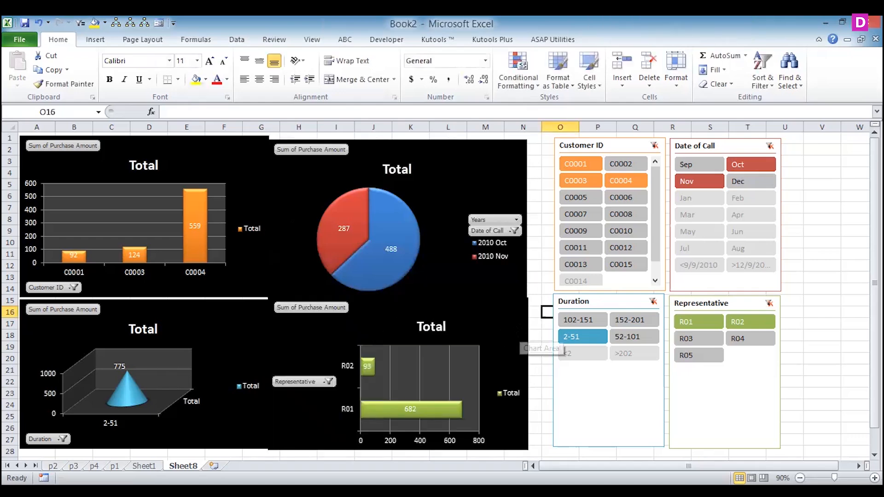
- Narrow the Representative chart slightly and nudge the Duration, Date of Call and Representative charts to close the gaps in the chart grid
click(525, 349)
mouse_move(533, 376)
mouse_down()
mouse_move(513, 373)
mouse_move(530, 373)
mouse_up()
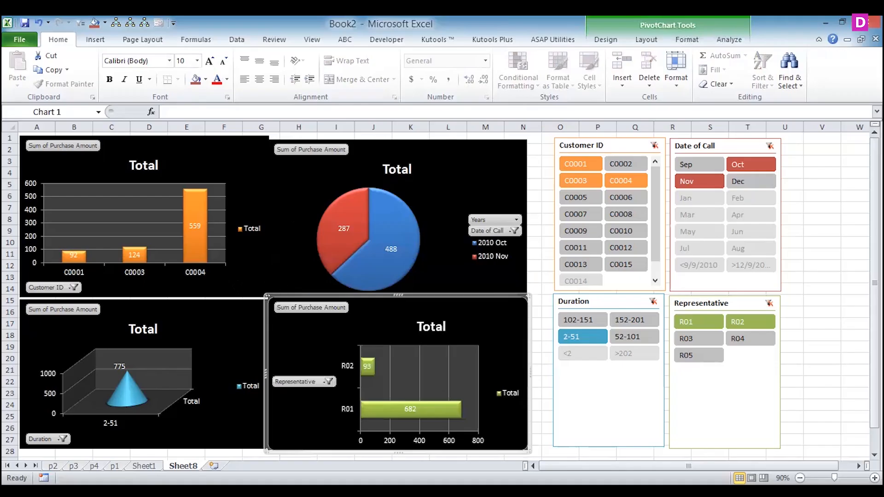
drag(223, 310, 224, 307)
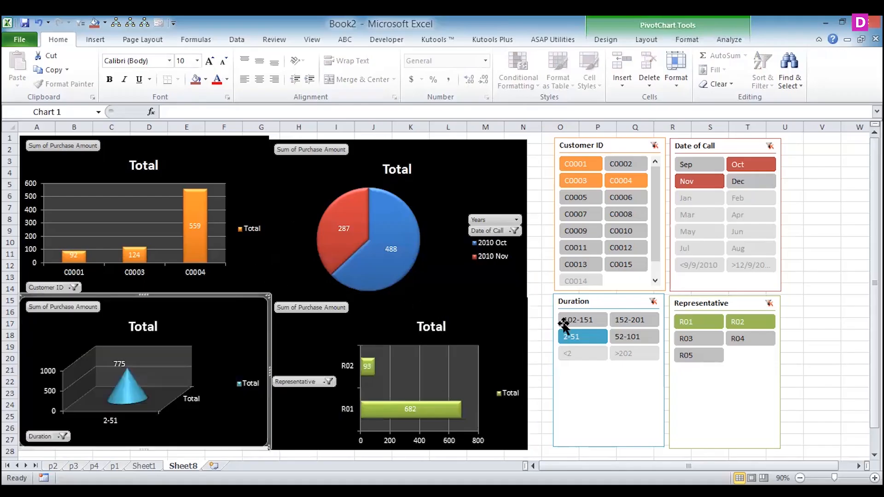
click(537, 307)
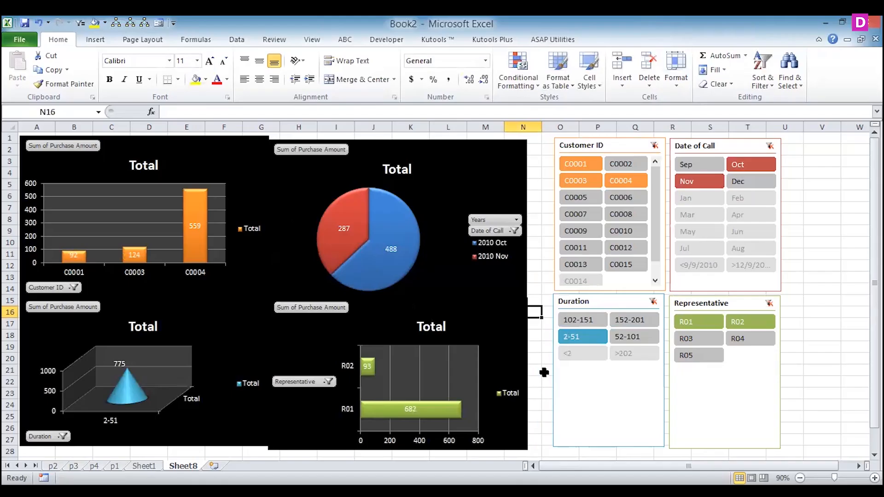
drag(437, 200, 440, 202)
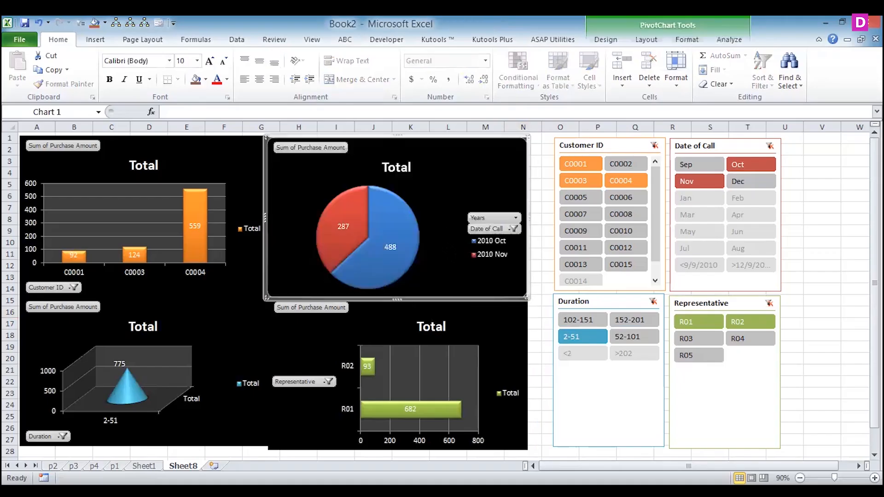
drag(451, 322, 451, 316)
click(547, 230)
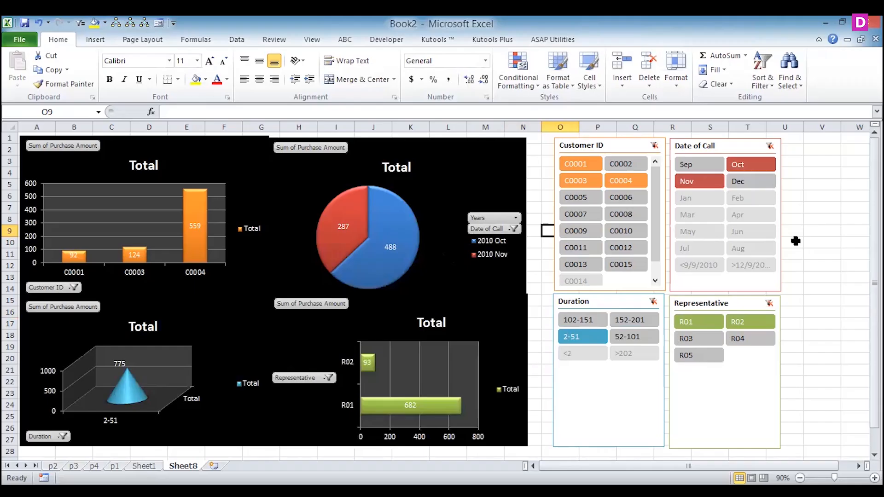
- Filter the dashboard by month with the Date of Call slicer, switching between Sep and Nov and ending on Oct
ctrl+click(693, 164)
click(704, 181)
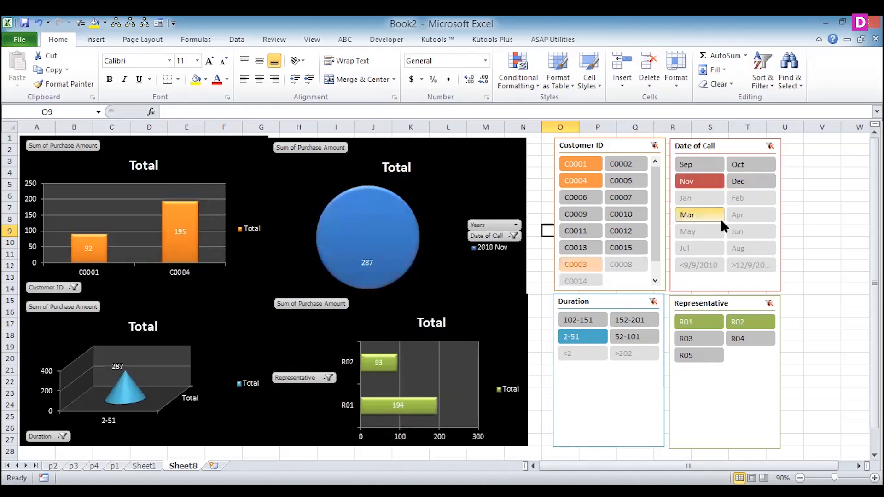
click(689, 161)
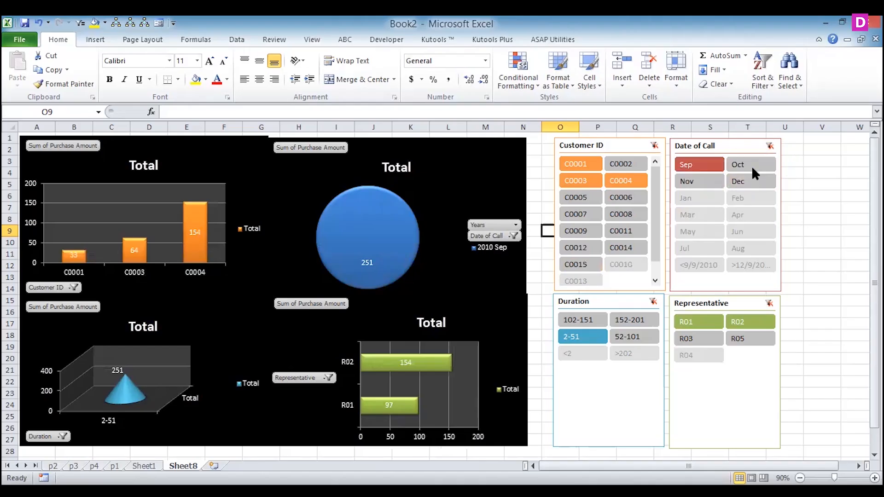
click(750, 161)
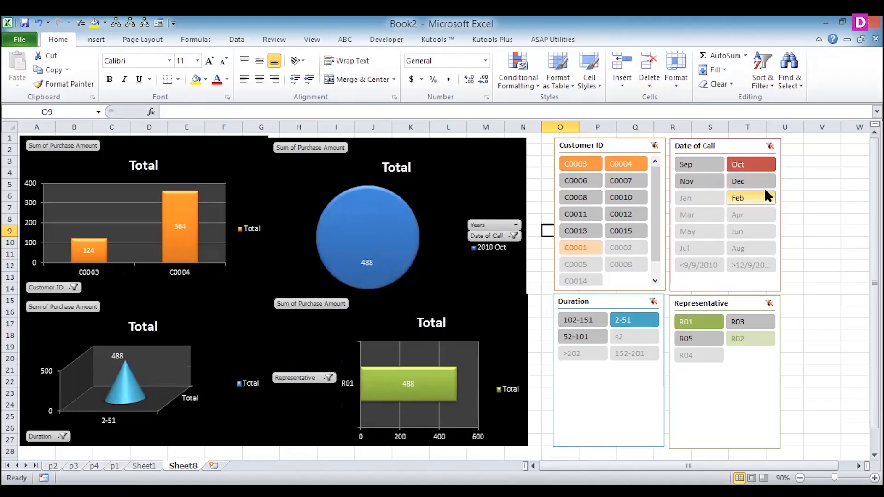
- Filter the Customer ID slicer to three customers and add Sep to the Oct selection in the Date of Call slicer
click(571, 178)
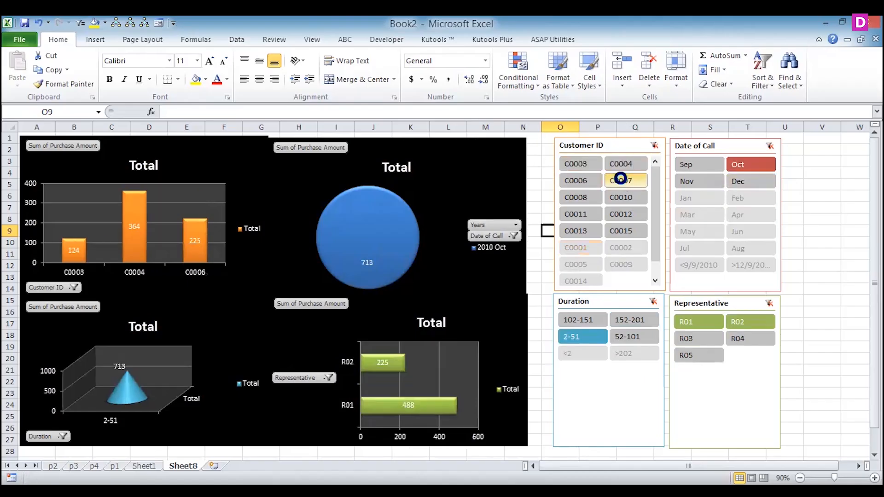
click(621, 181)
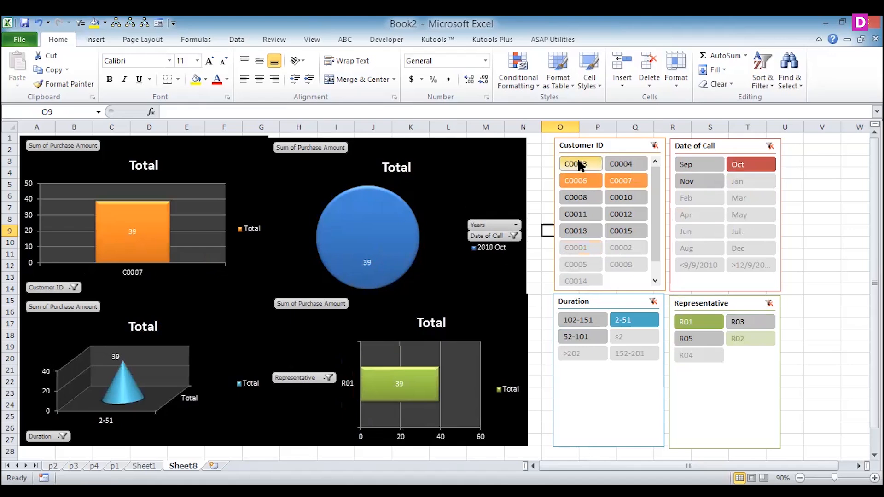
ctrl+click(578, 161)
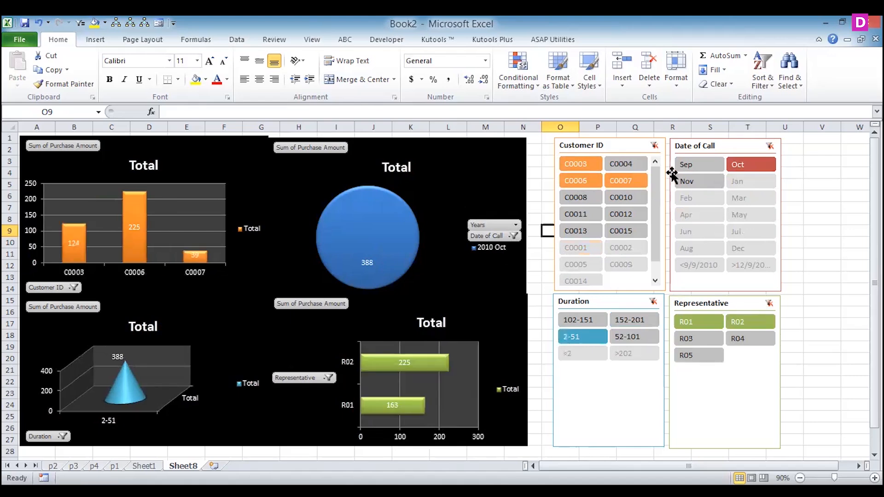
ctrl+click(686, 167)
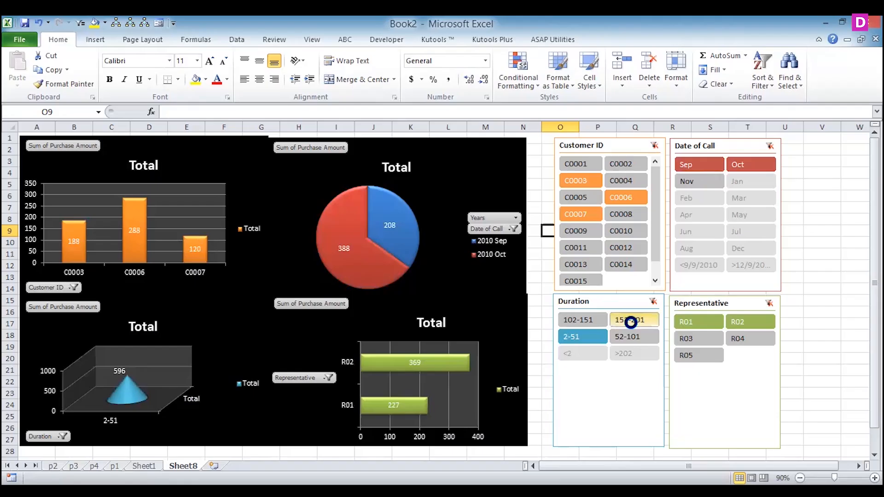
- Add the 152-201 range to the Duration slicer selection and Nov to the Date of Call slicer selection
ctrl+click(630, 320)
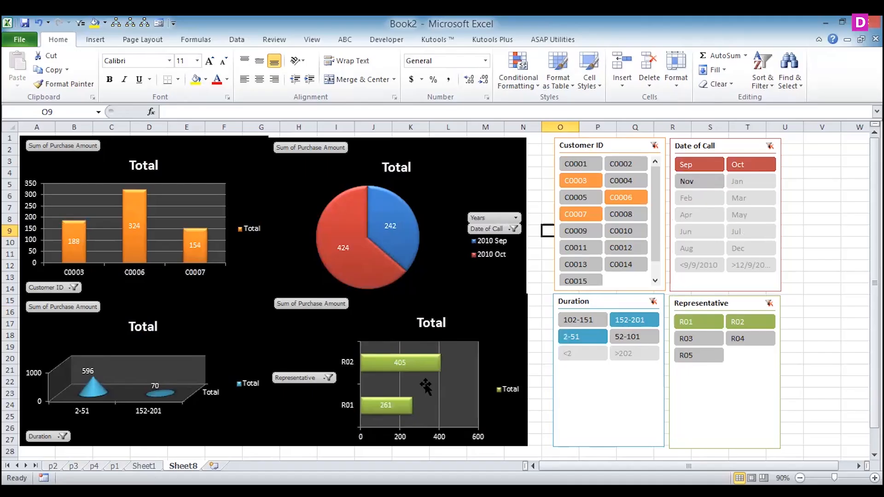
ctrl+click(686, 182)
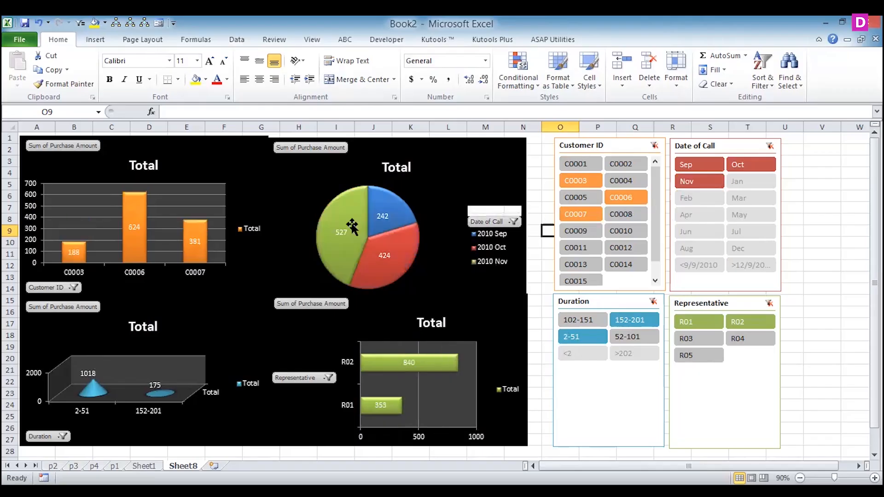
mouse_move(397, 282)
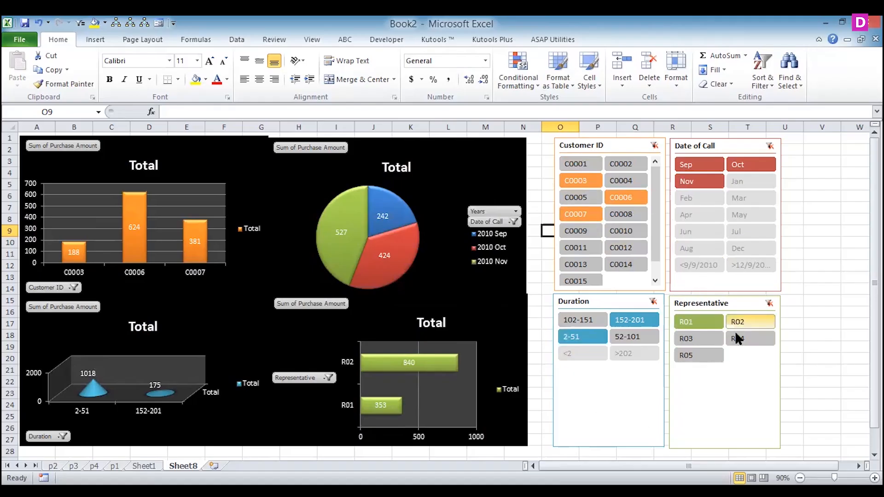
- Nudge the Representative, Date of Call and Duration slicers closer together to close the gaps in the slicer grid
click(735, 369)
drag(736, 369, 736, 375)
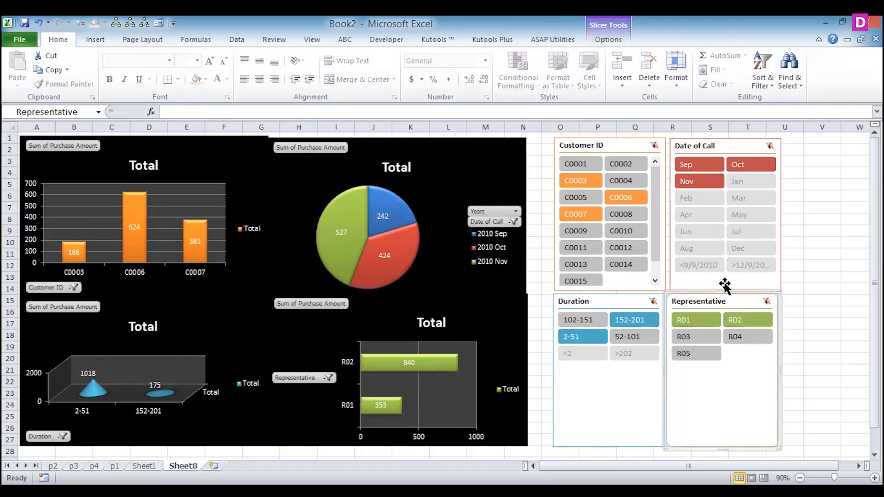
drag(694, 280, 690, 278)
drag(621, 395, 622, 385)
drag(697, 410, 697, 403)
click(813, 347)
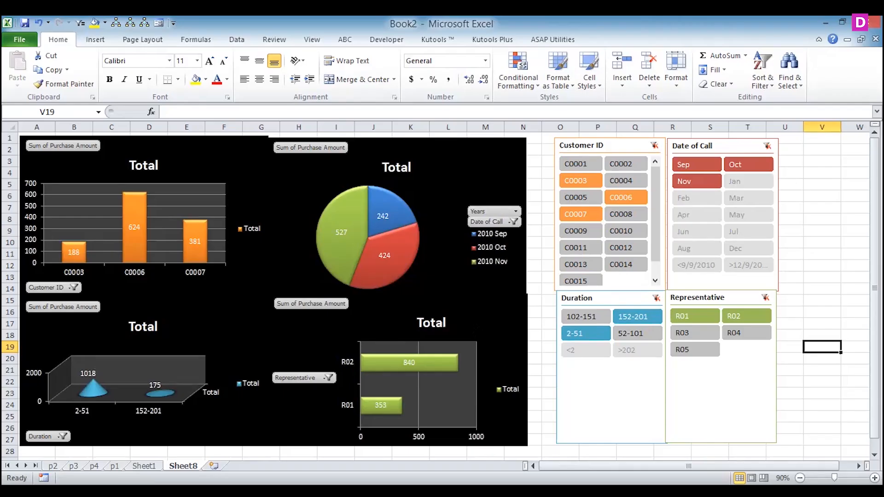
- Change the Date of Call pie chart to a 100% stacked horizontal pyramid bar chart
click(422, 200)
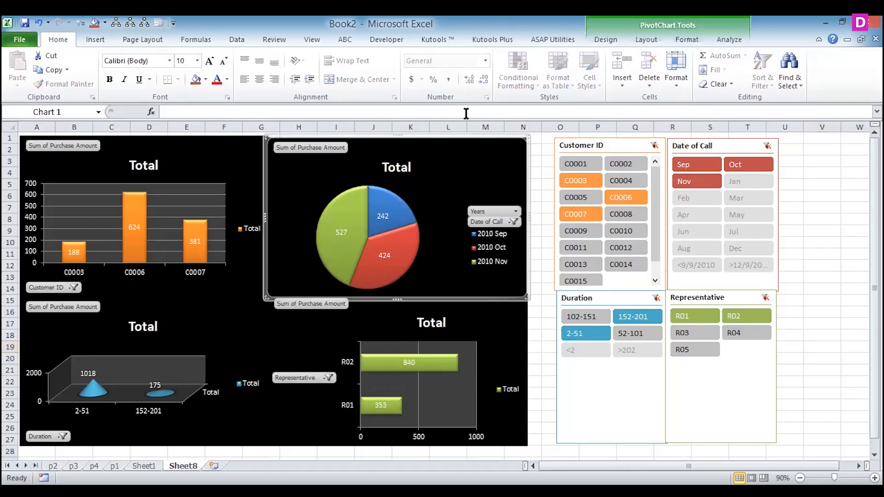
click(615, 41)
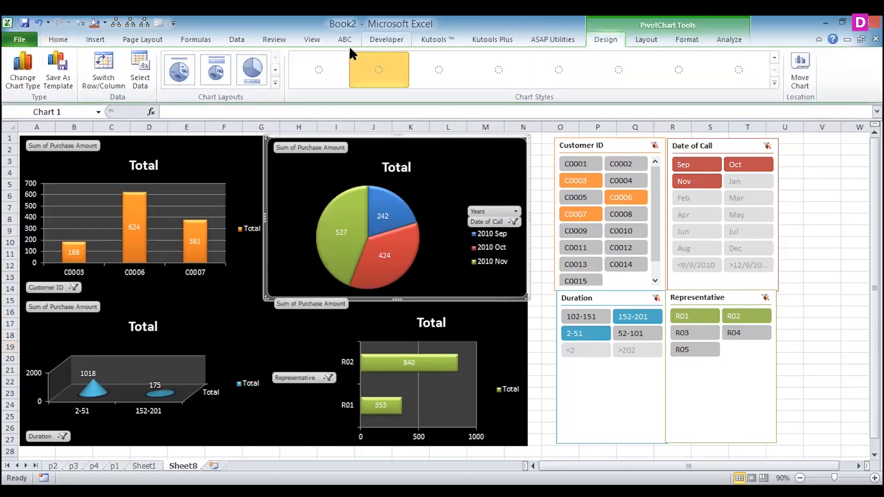
click(23, 69)
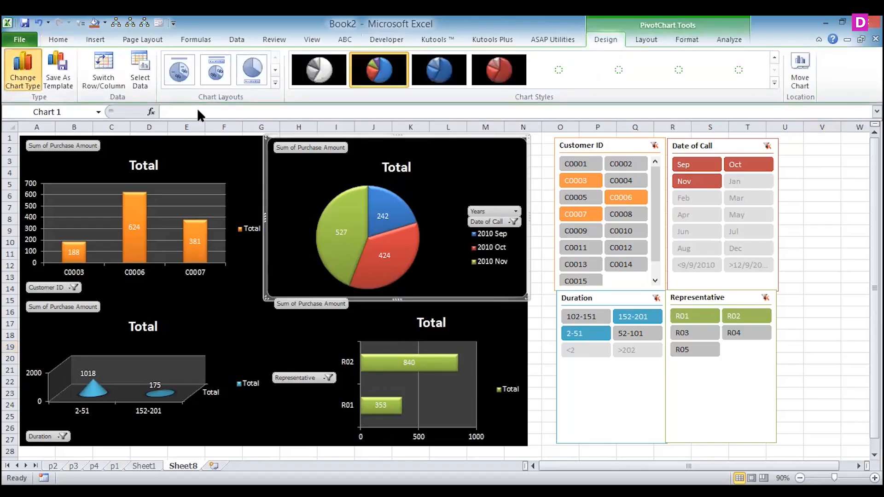
scroll(612, 299, down, 5)
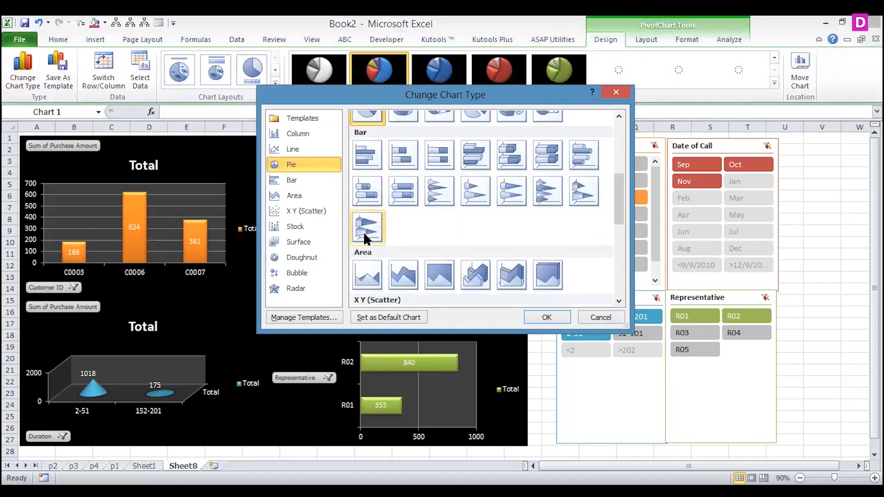
click(364, 231)
click(544, 317)
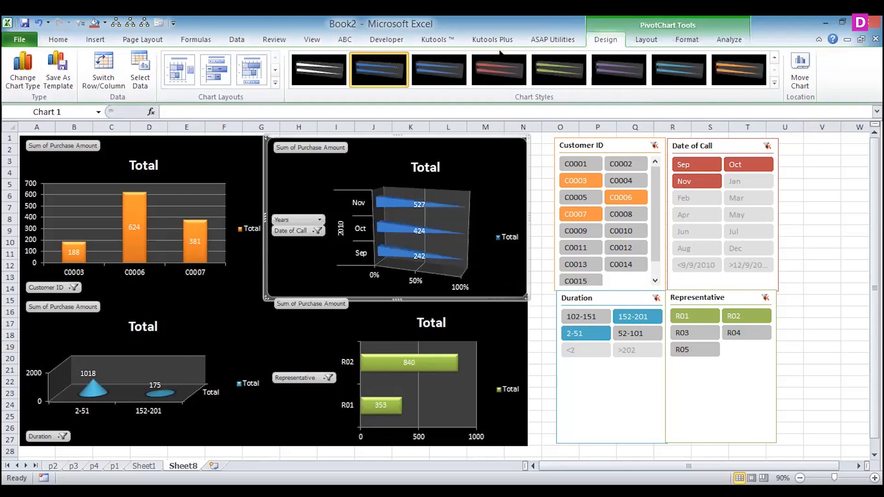
- Try the red and orange dark-background chart styles on the Date of Call chart, ending on the red one
click(499, 73)
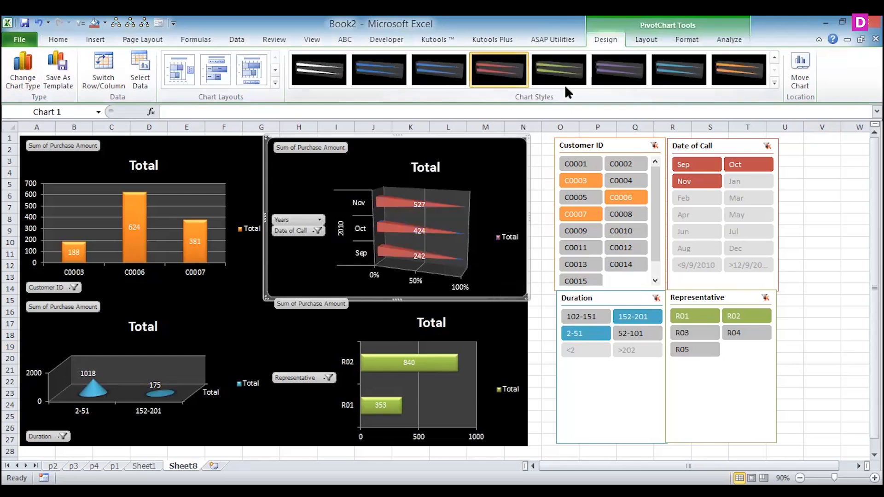
click(773, 83)
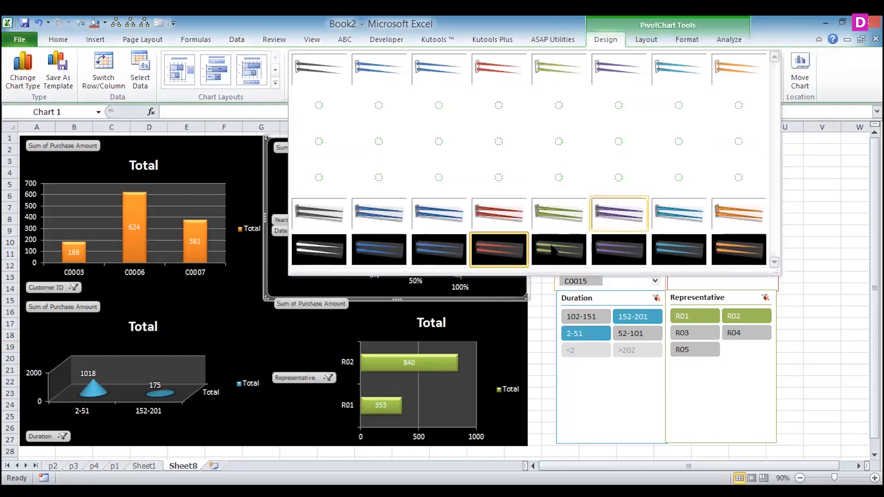
click(736, 248)
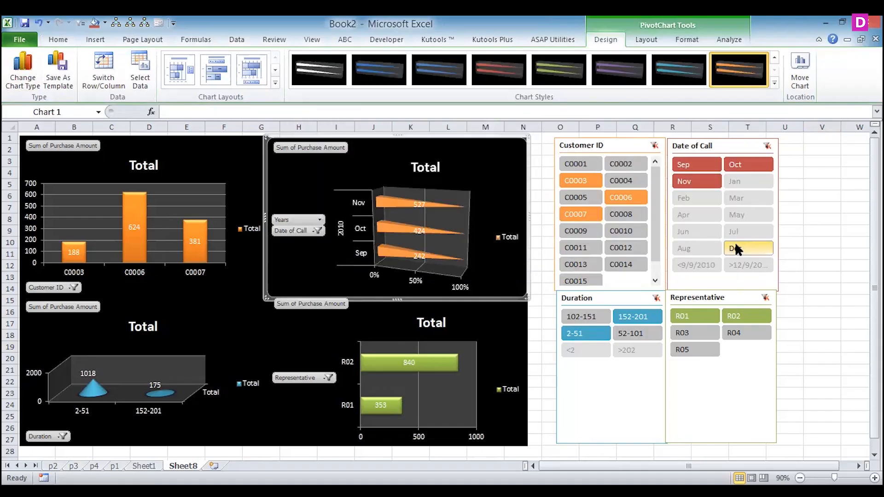
click(774, 82)
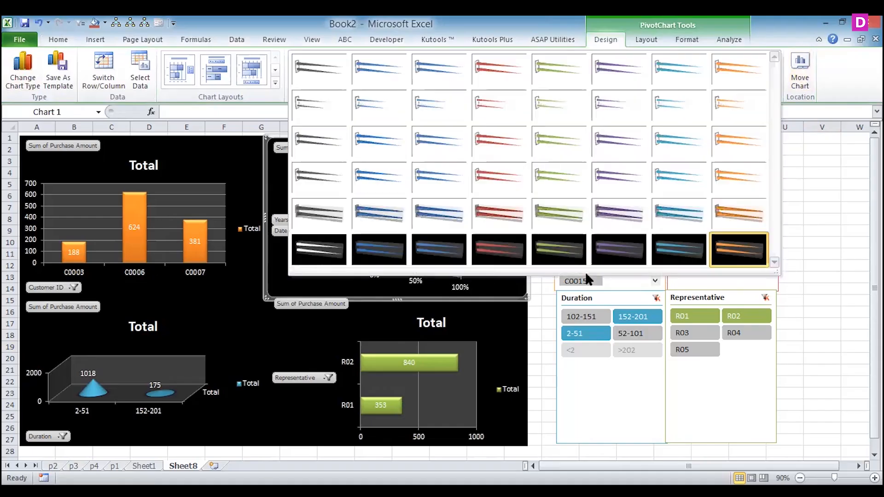
click(487, 251)
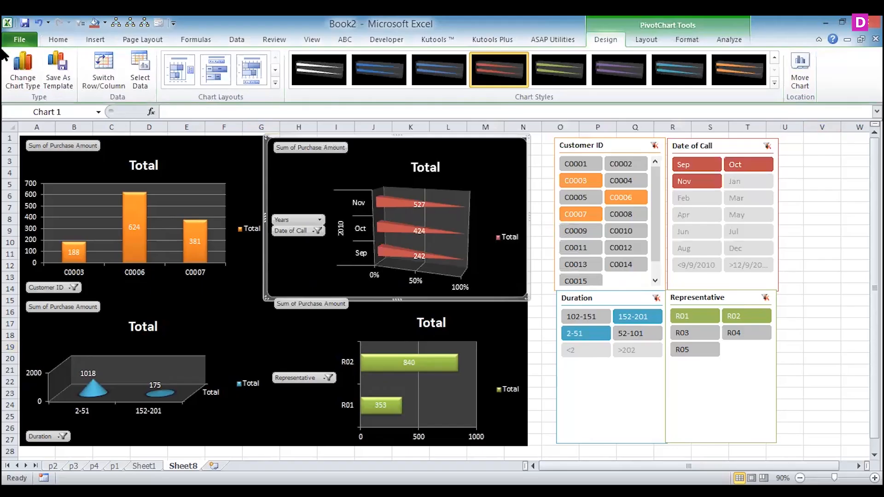
- Change the Date of Call chart back to a standard pie with the multicolour dark-background style
click(25, 65)
click(367, 166)
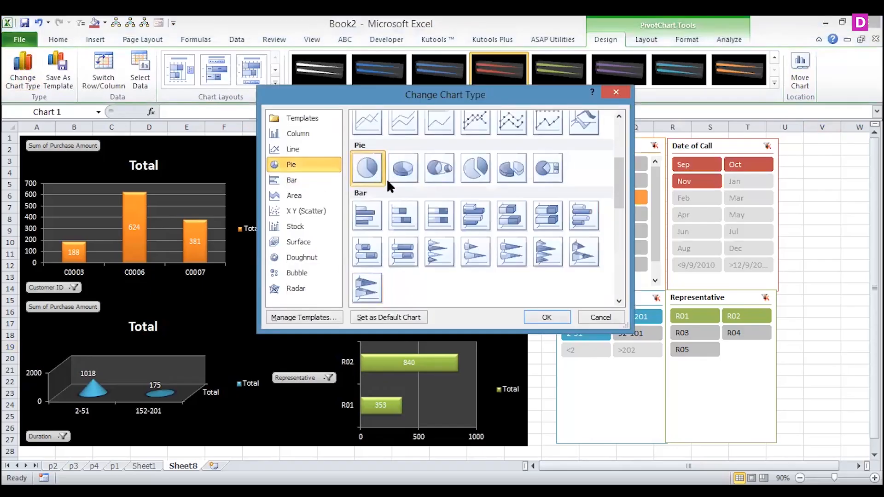
click(547, 317)
click(377, 84)
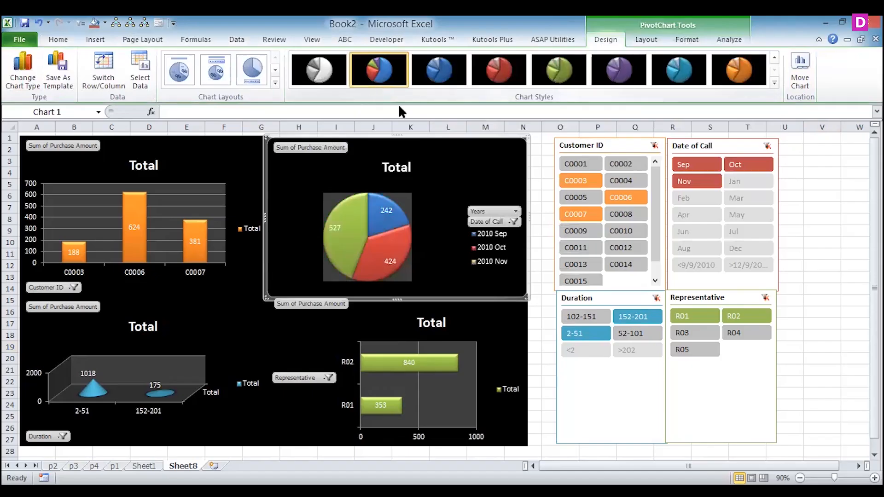
- Select the dashboard charts in turn and examine the chart styles available for them
click(505, 341)
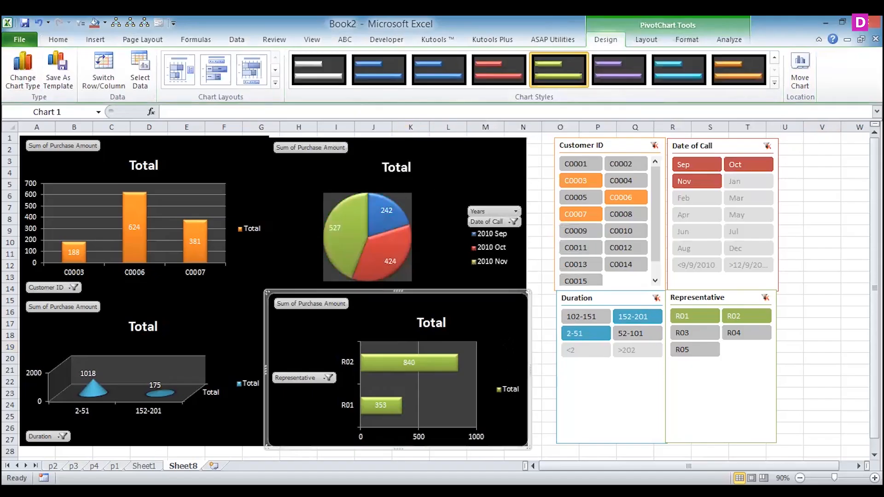
click(208, 253)
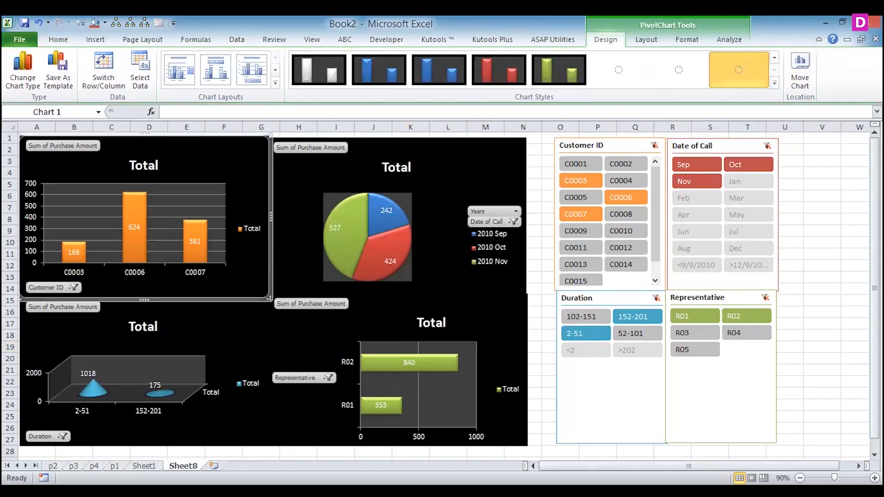
click(234, 330)
click(440, 267)
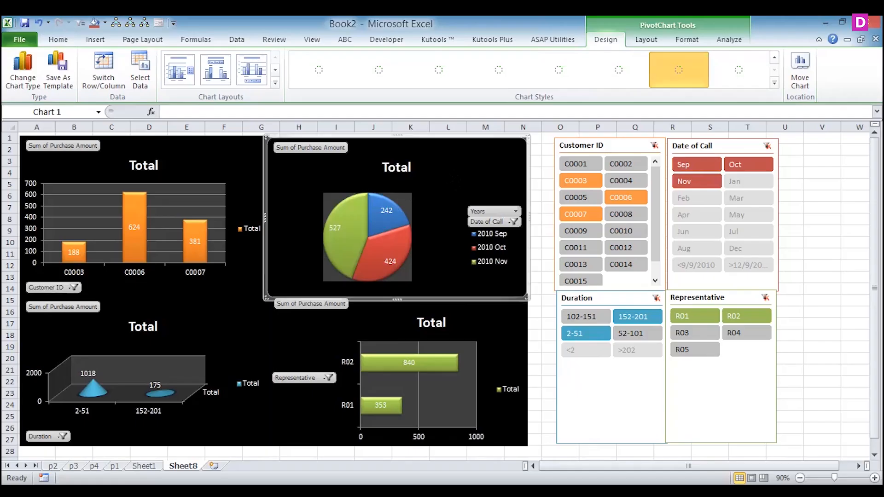
click(506, 331)
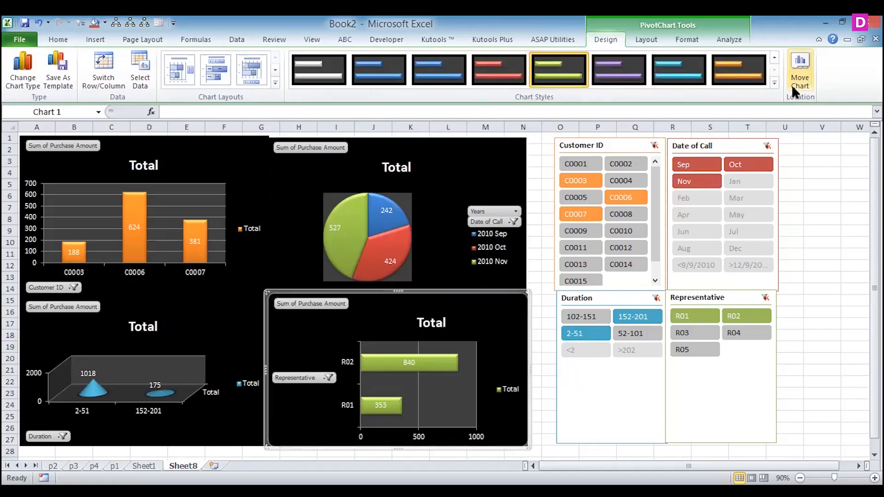
click(774, 83)
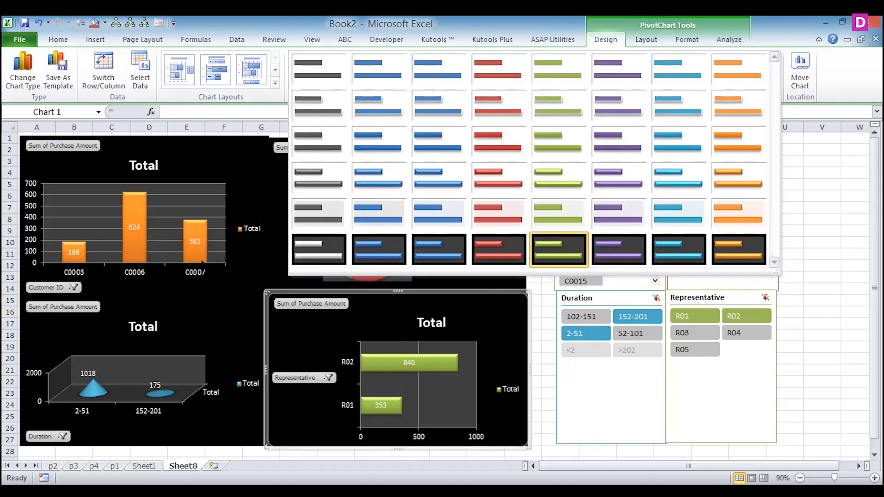
click(279, 248)
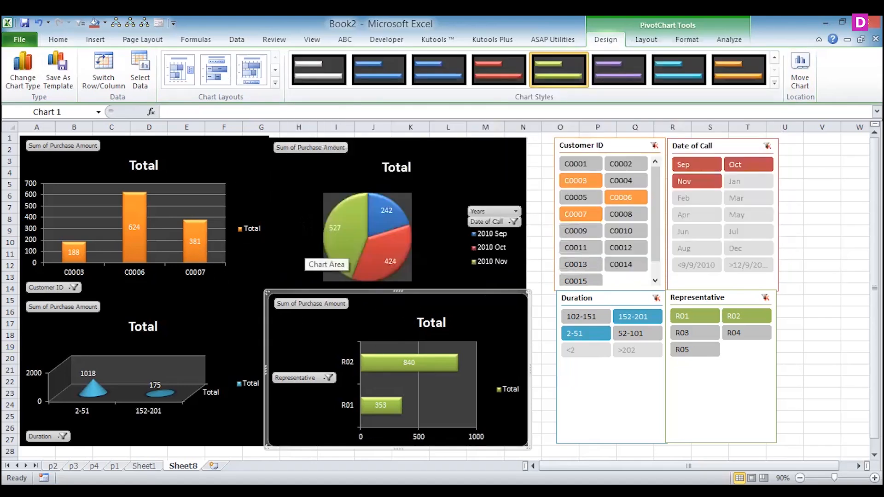
click(303, 249)
click(240, 195)
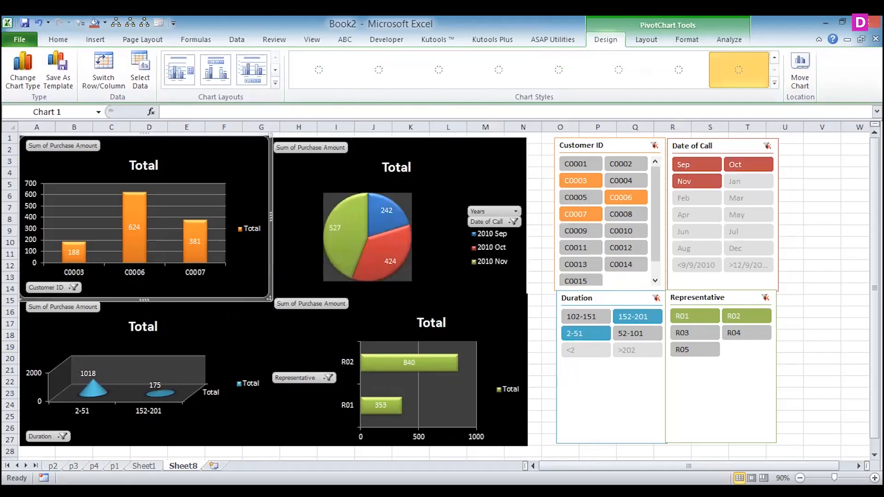
click(241, 330)
- Make the Representative bar chart's title a centered overlay title and move it up above the bars
click(311, 338)
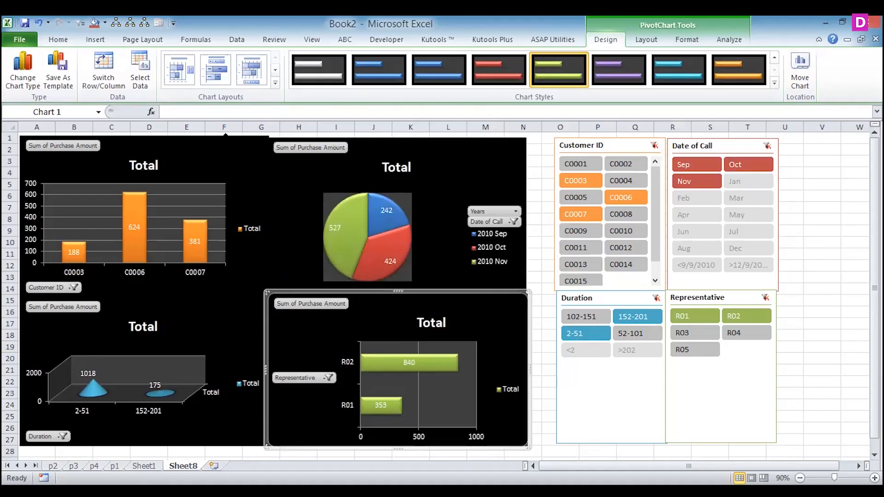
click(648, 38)
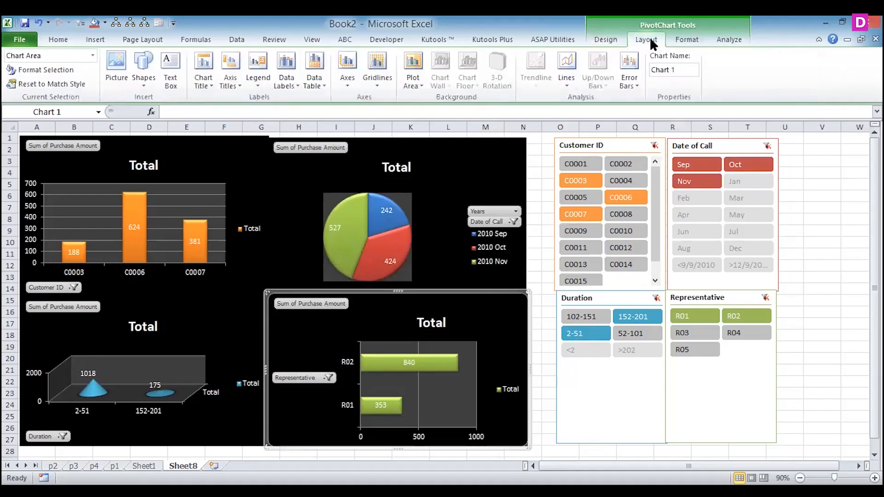
click(288, 84)
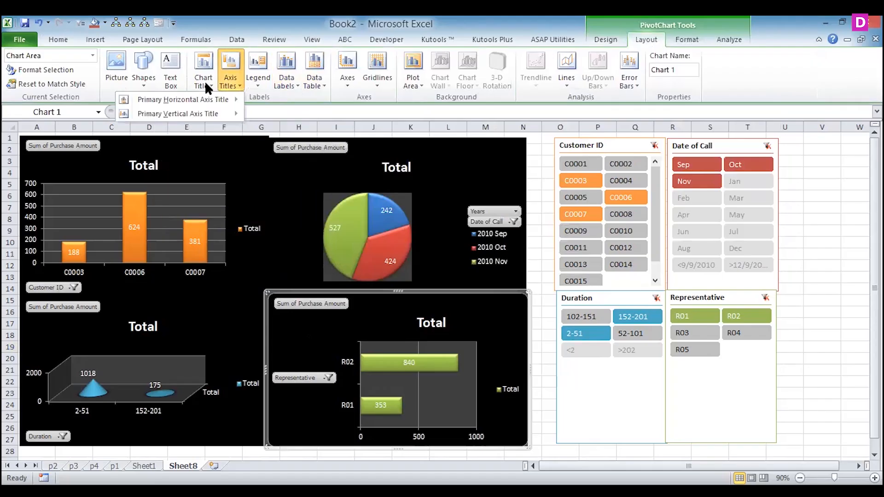
mouse_move(204, 81)
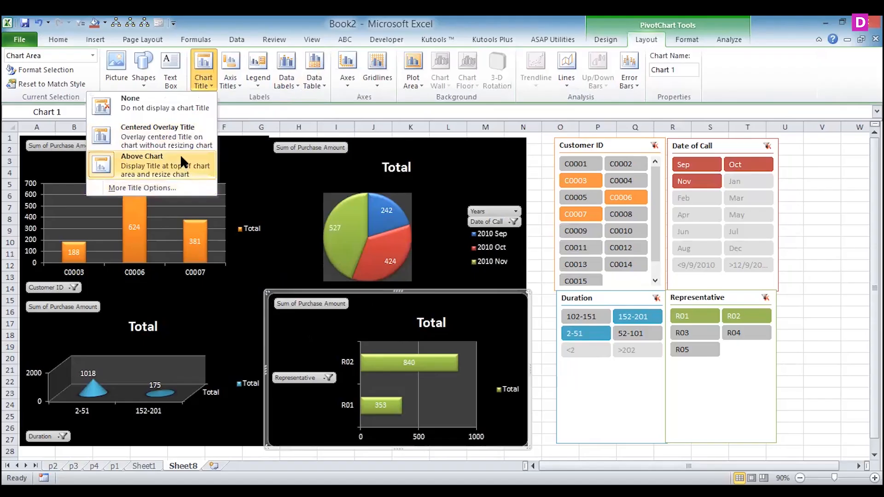
click(158, 141)
click(439, 327)
drag(417, 325, 399, 309)
- Replace the Representative bar chart's title with REPRESENTATIVE
click(426, 307)
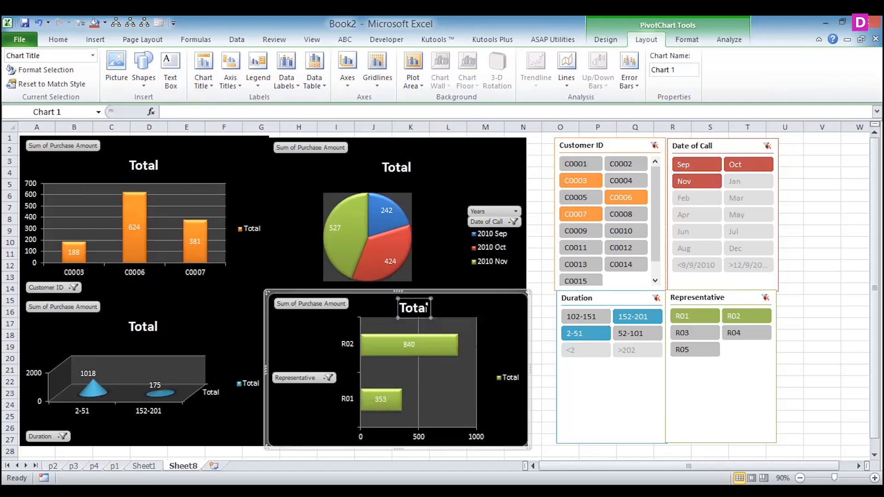
key(BackSpace)
key(BackSpace)
key(BackSpace)
key(BackSpace)
key(BackSpace)
text(REPRES)
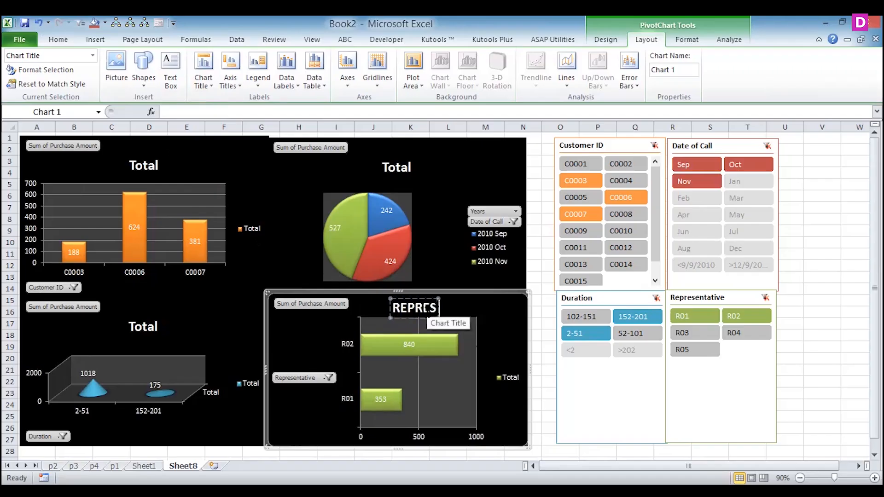
text(ENTATIVE)
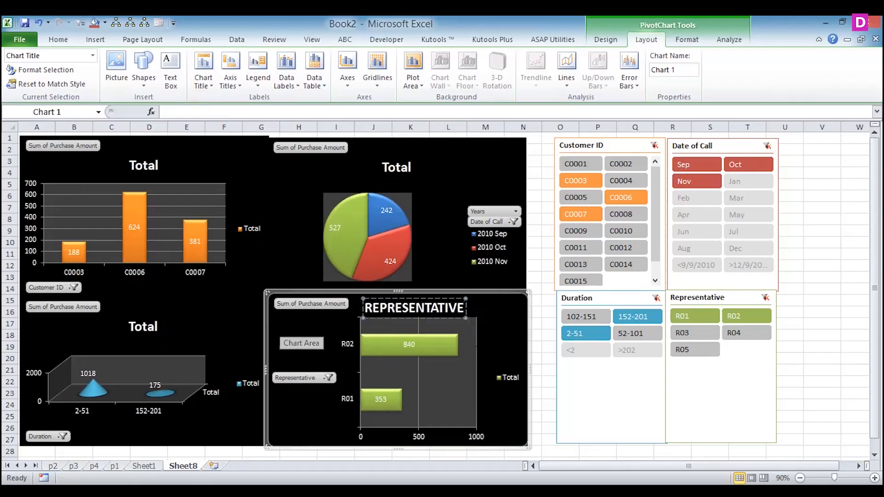
- Replace the Date of Call pie chart's title with DURATION
click(230, 333)
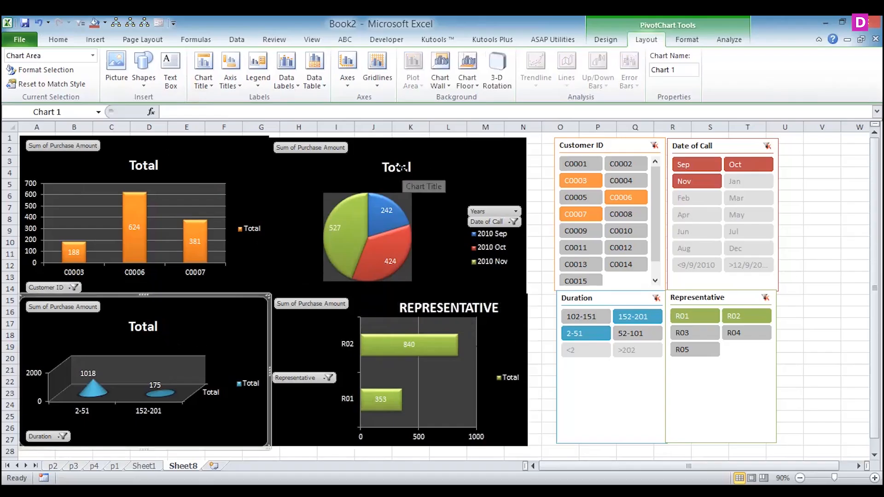
click(401, 168)
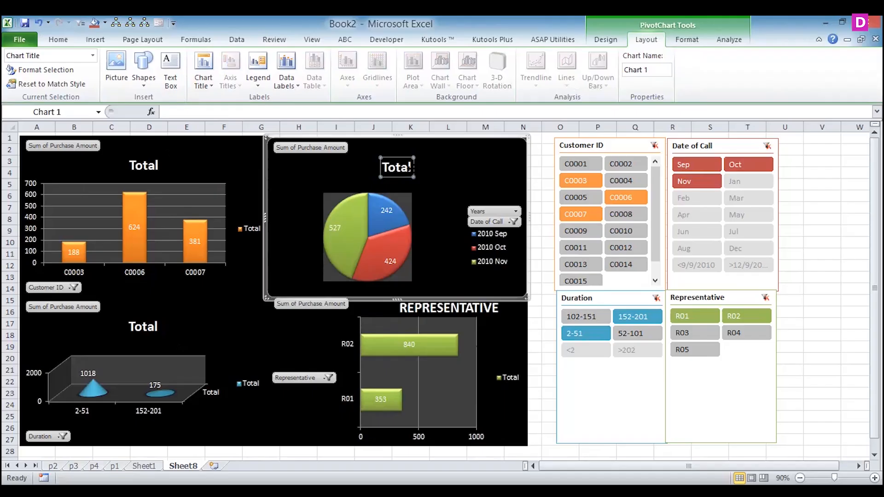
drag(409, 167, 385, 166)
text(DURATION)
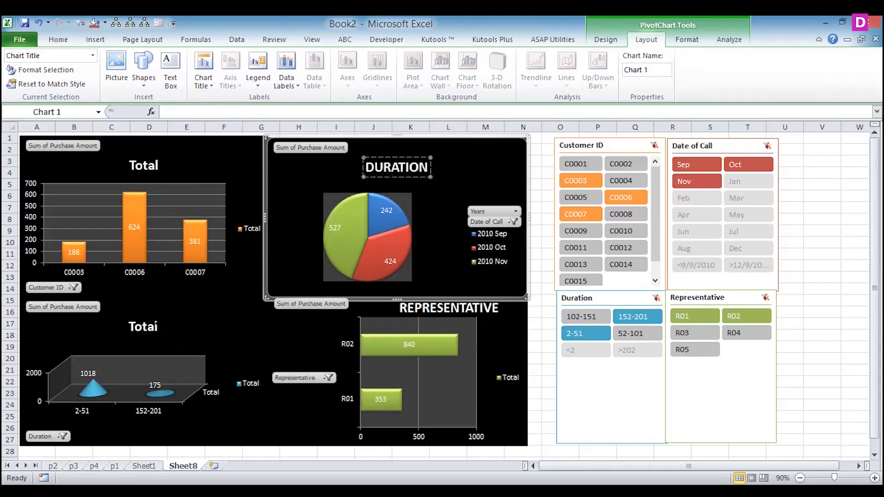
- Replace the Duration cone chart's title with DURATION
click(155, 327)
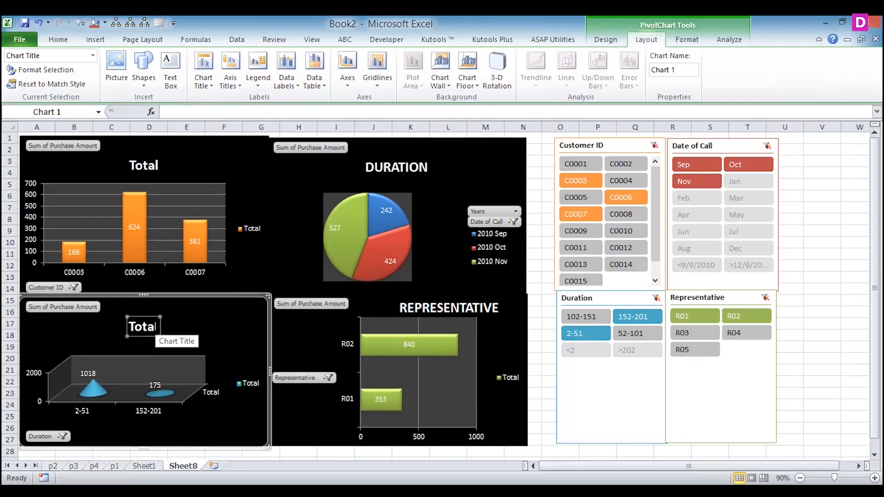
double_click(131, 327)
text(DURATIO)
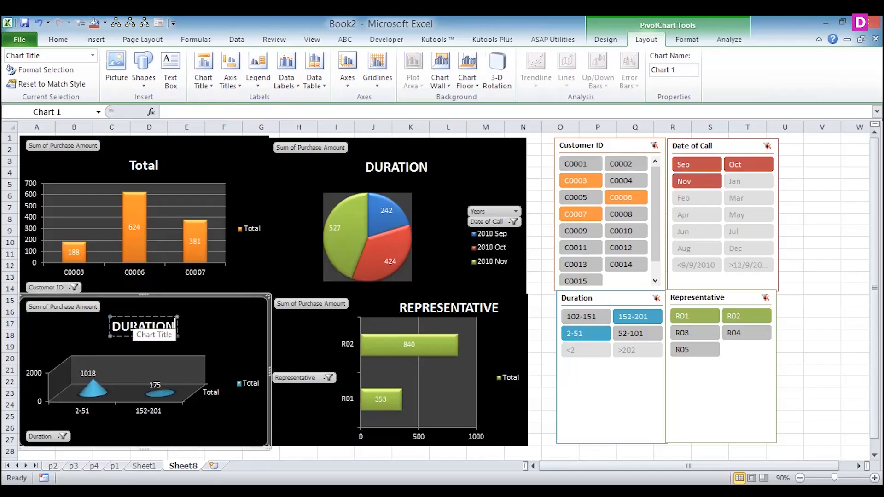
text(N)
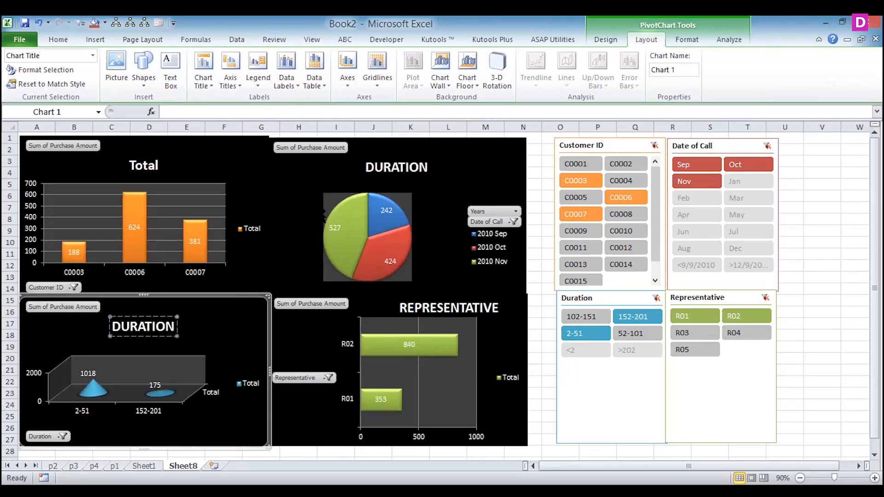
- Change the title of the Date of Call pie chart to MONTH
click(392, 198)
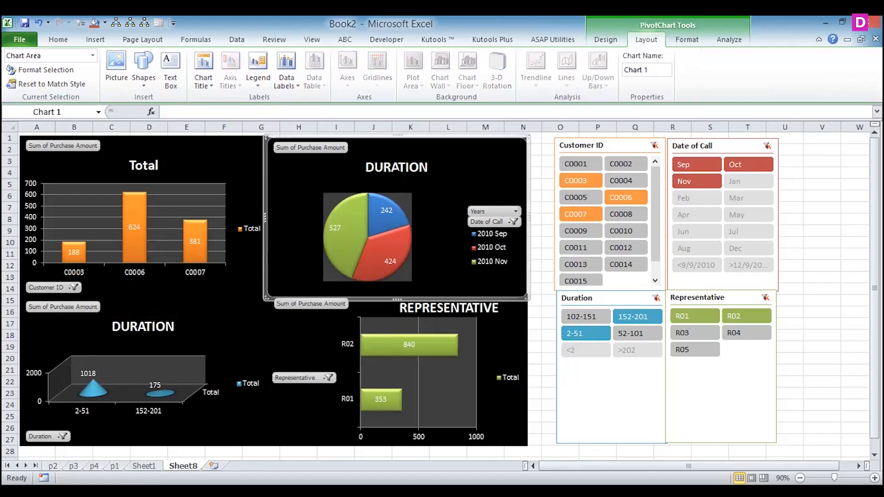
click(396, 167)
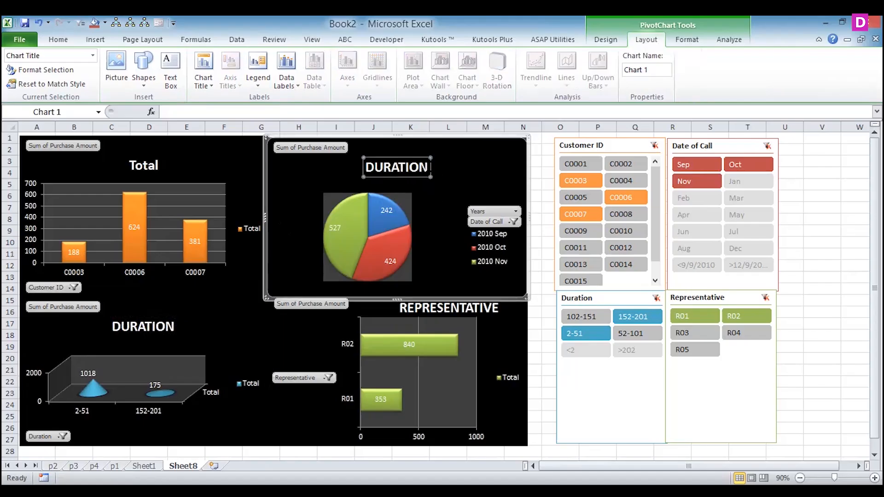
drag(427, 167, 366, 167)
text(MONTH)
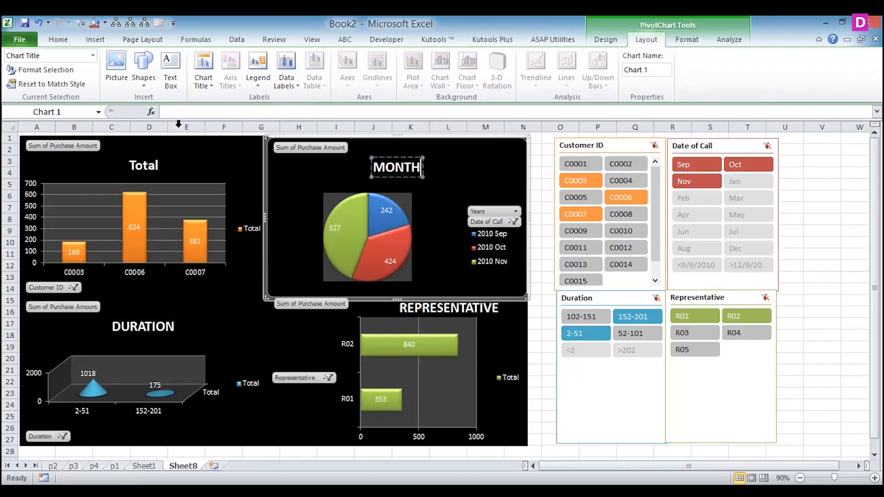
- Try to clear the title text of the Customer ID column chart
click(155, 165)
click(155, 165)
key(BackSpace)
key(BackSpace)
key(BackSpace)
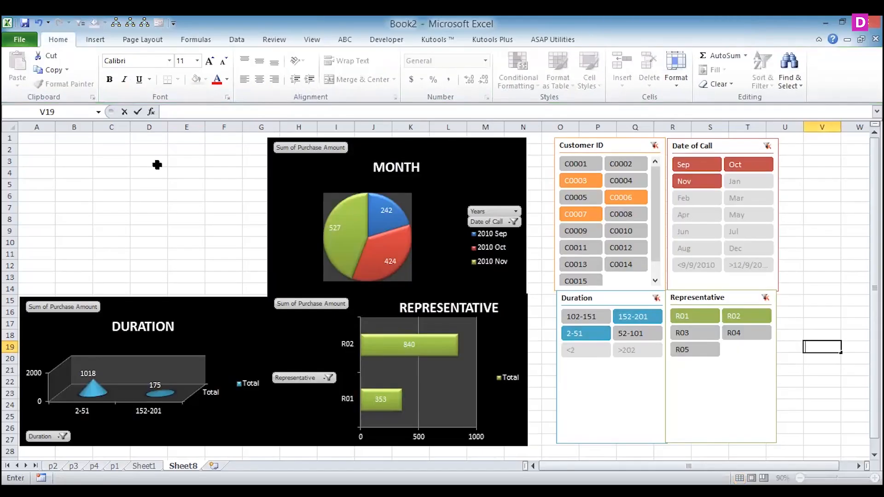
key(ctrl+z)
key(ctrl+y)
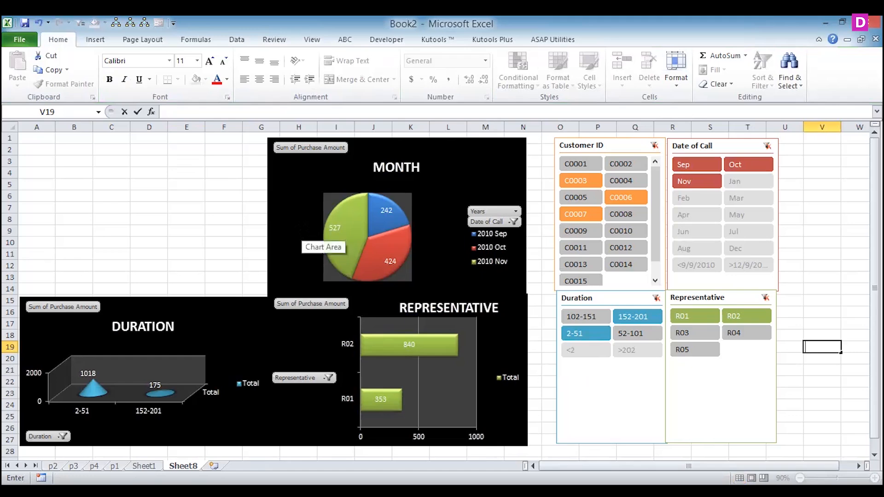
- Filter the dashboard to Sep only with the Date of Call slicer
click(610, 146)
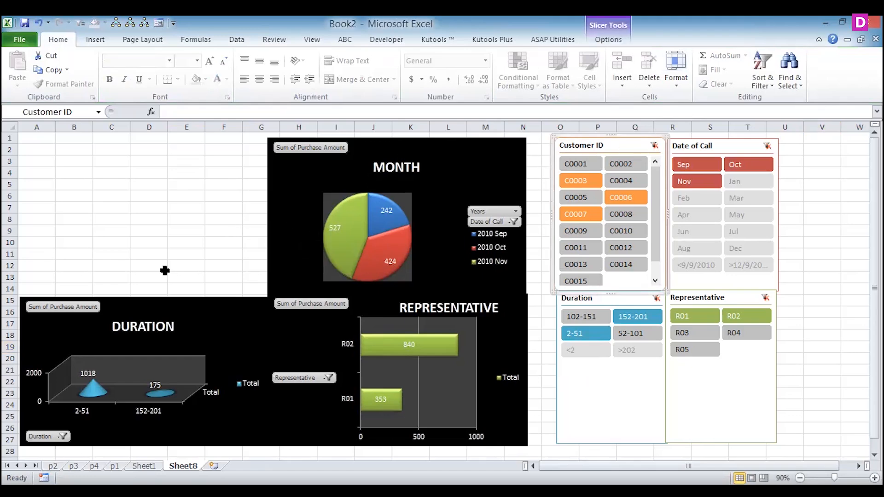
click(696, 166)
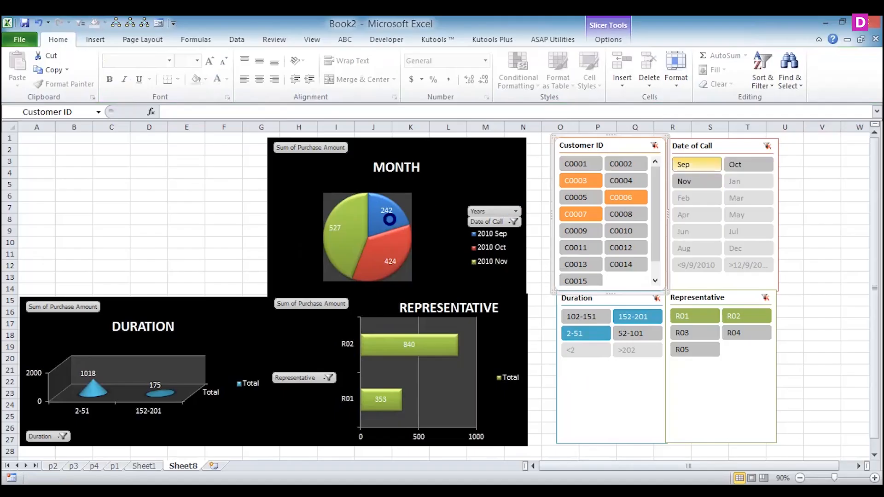
mouse_move(330, 232)
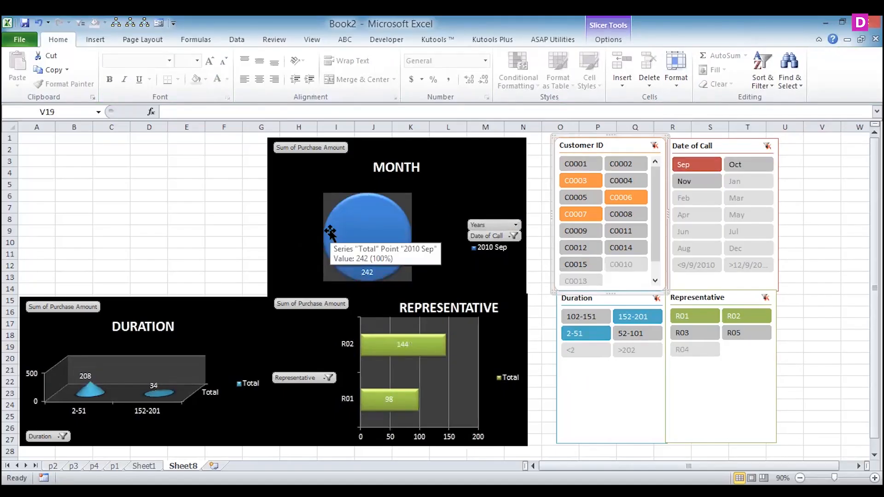
- Undo the Sep filter, the Customer ID chart's deletion and the pie chart's title change
key(ctrl+z)
key(ctrl+z)
key(ctrl+z)
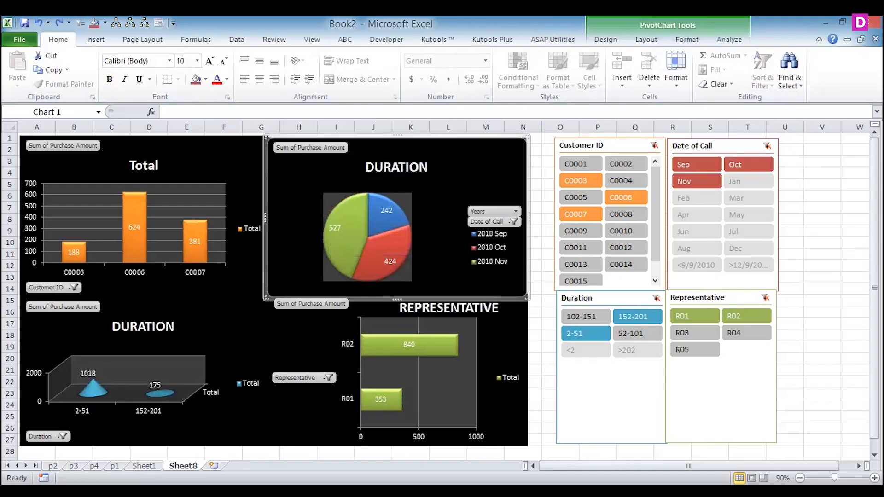
- Replace the Date of Call pie chart's title with MONTH
click(425, 169)
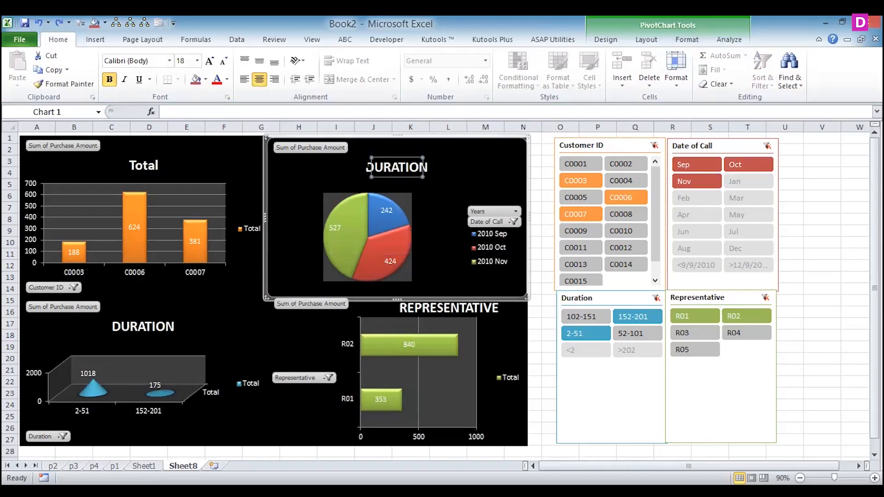
drag(366, 167, 430, 171)
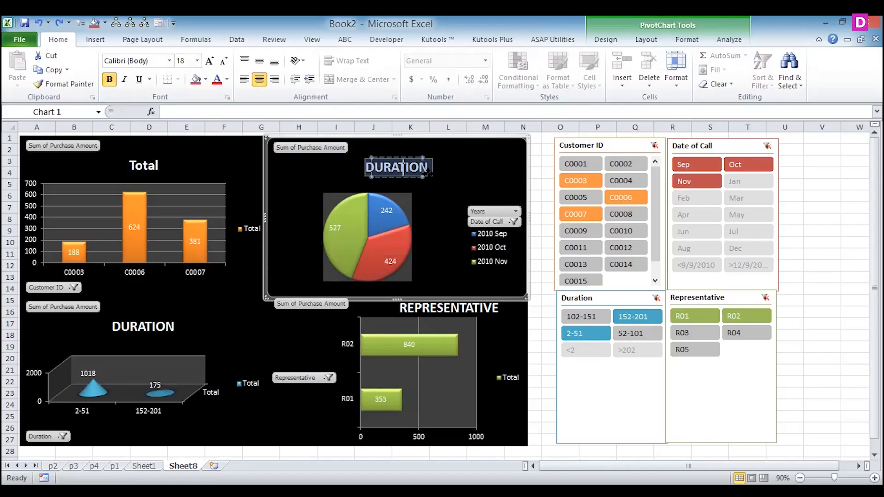
text(MONTH)
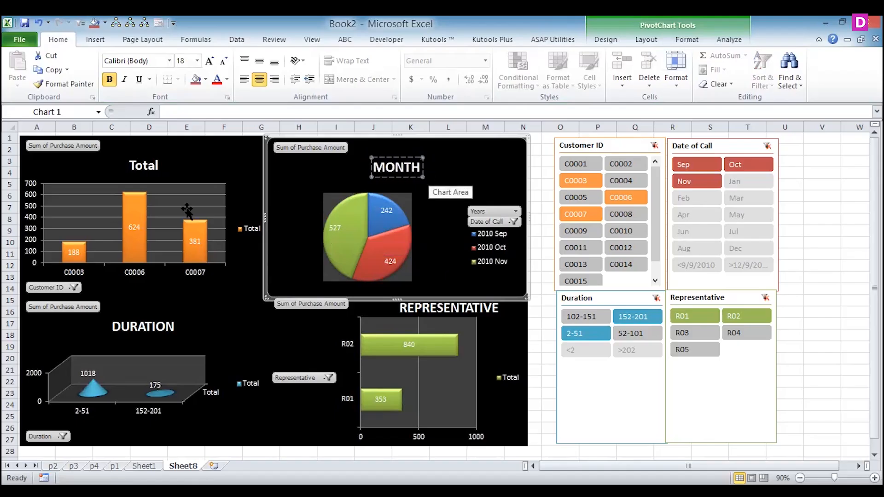
- Replace the Customer ID column chart's title with CUSTOMERID
click(152, 165)
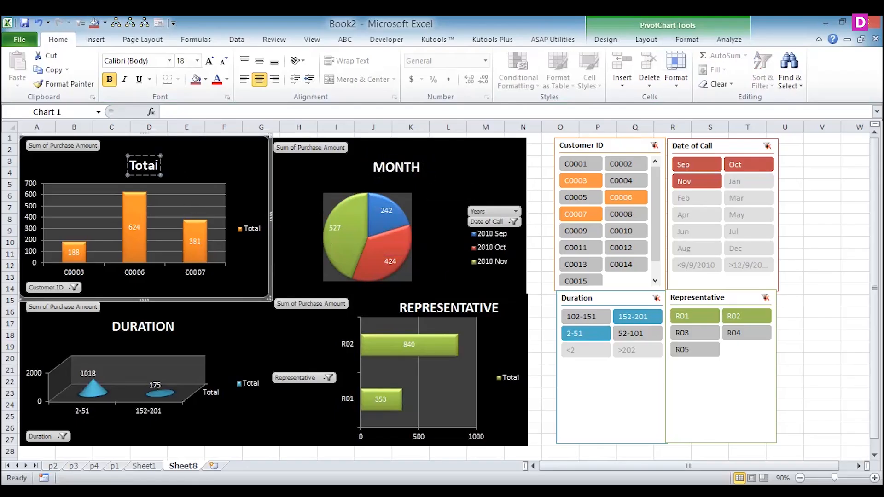
drag(129, 166, 158, 167)
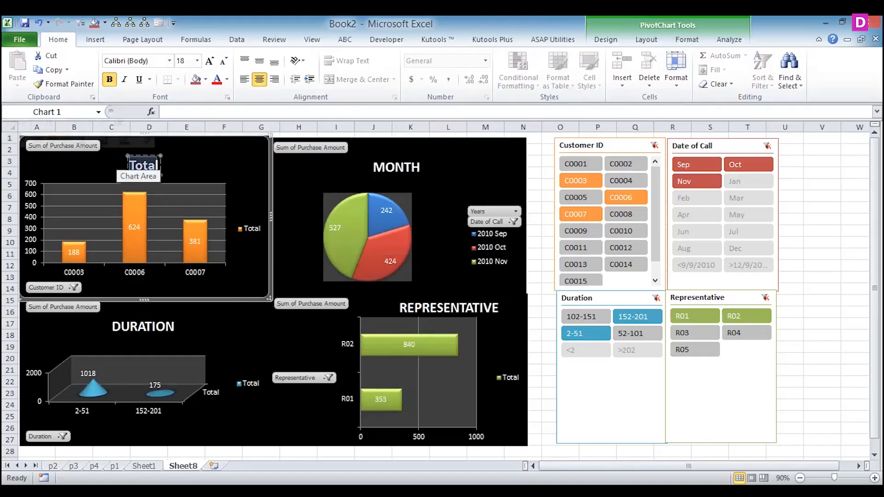
key(BackSpace)
text(CUSTO)
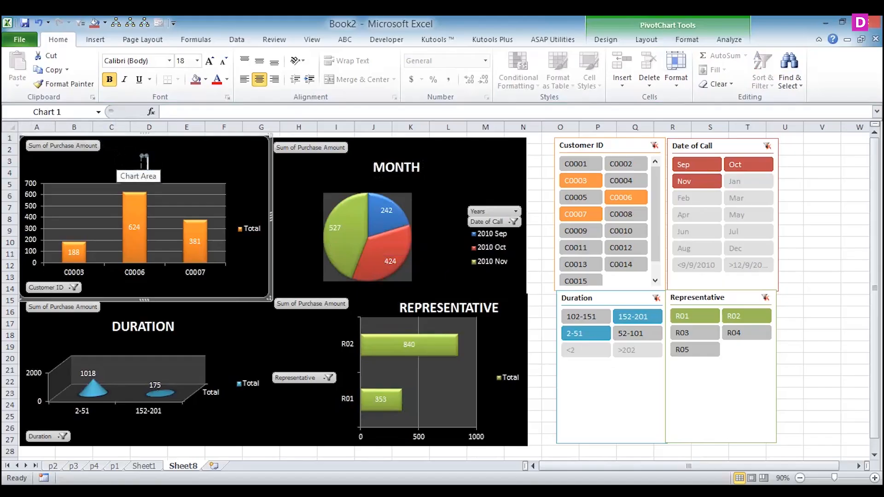
text(MERID)
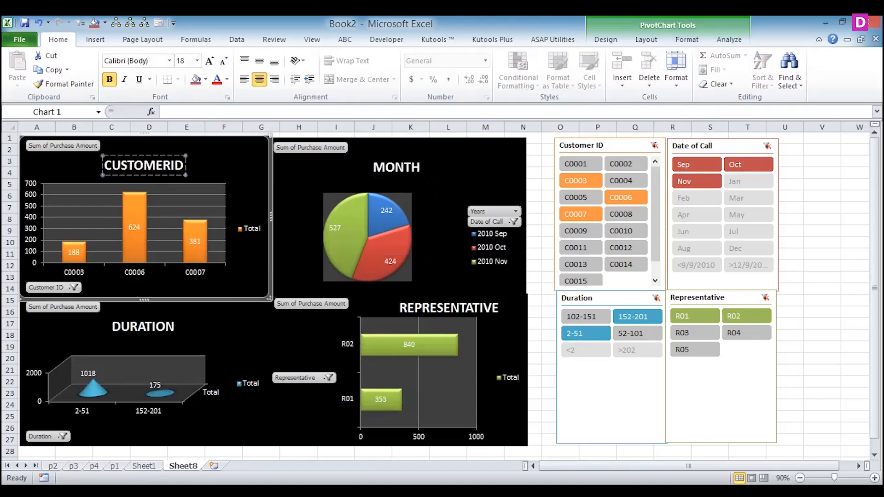
click(337, 249)
click(220, 329)
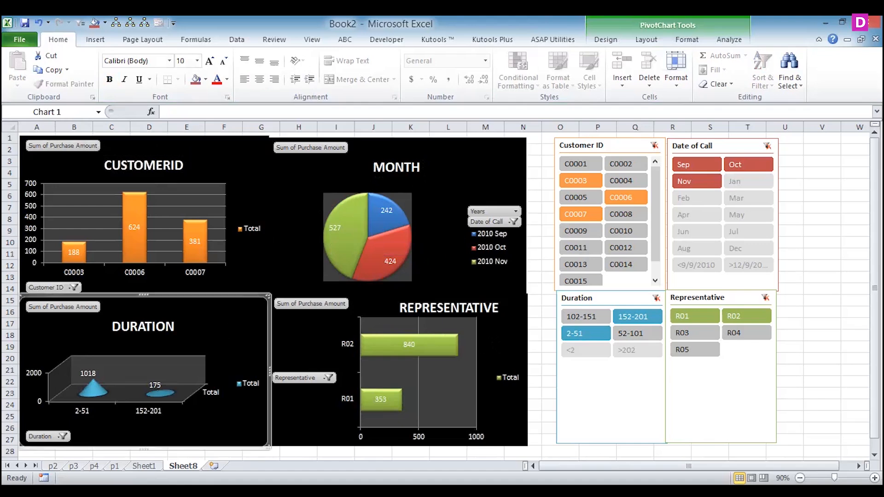